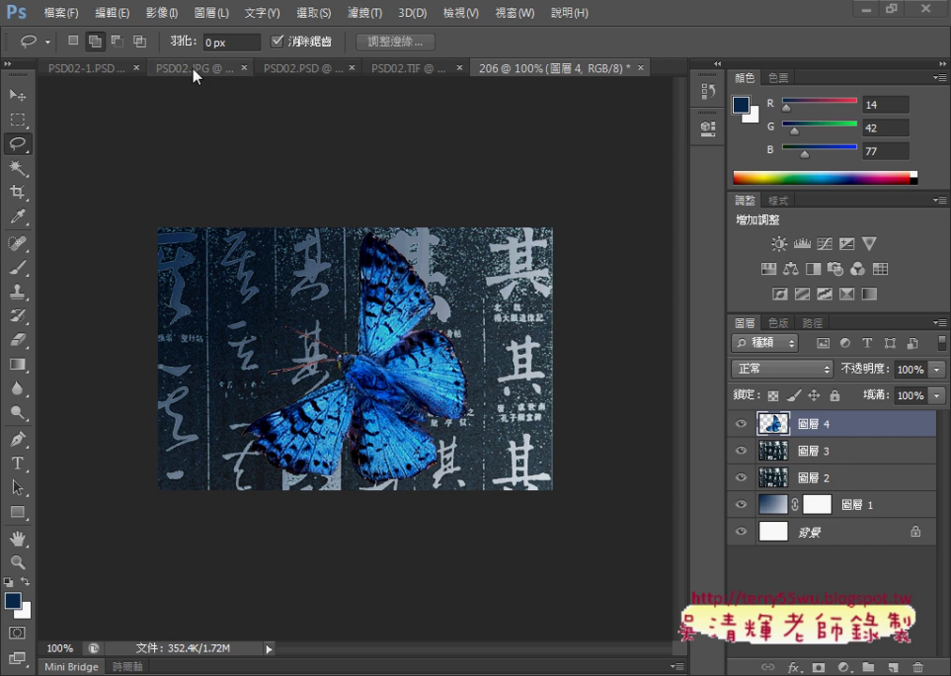
Switch to the PSD02.JPG butterfly photo and zoom in to 300%
{"action": "left_click", "coordinate": [195, 68]}
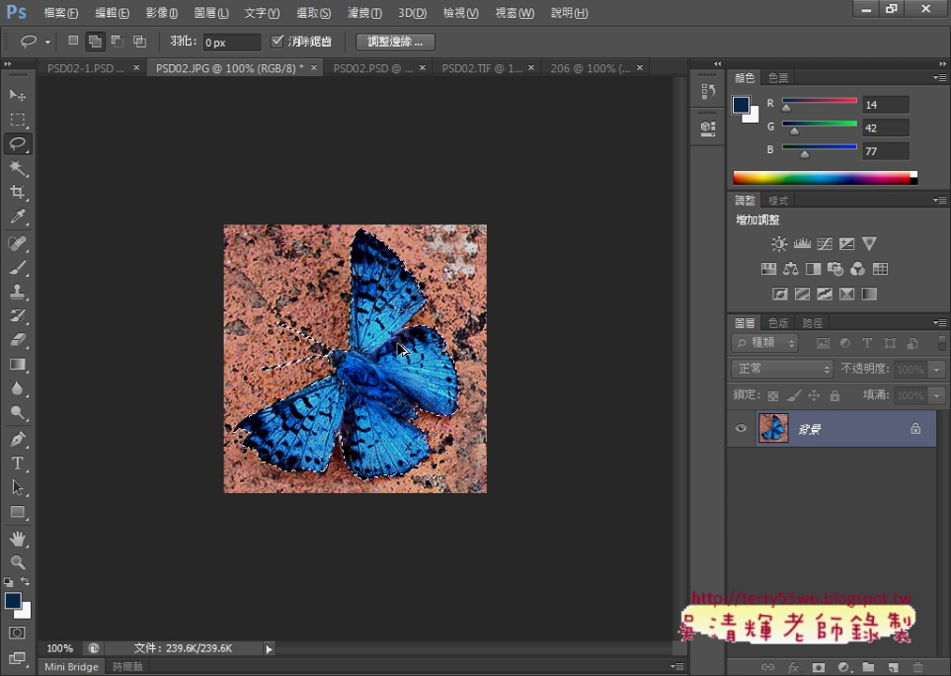
{"action": "key", "text": "alt"}
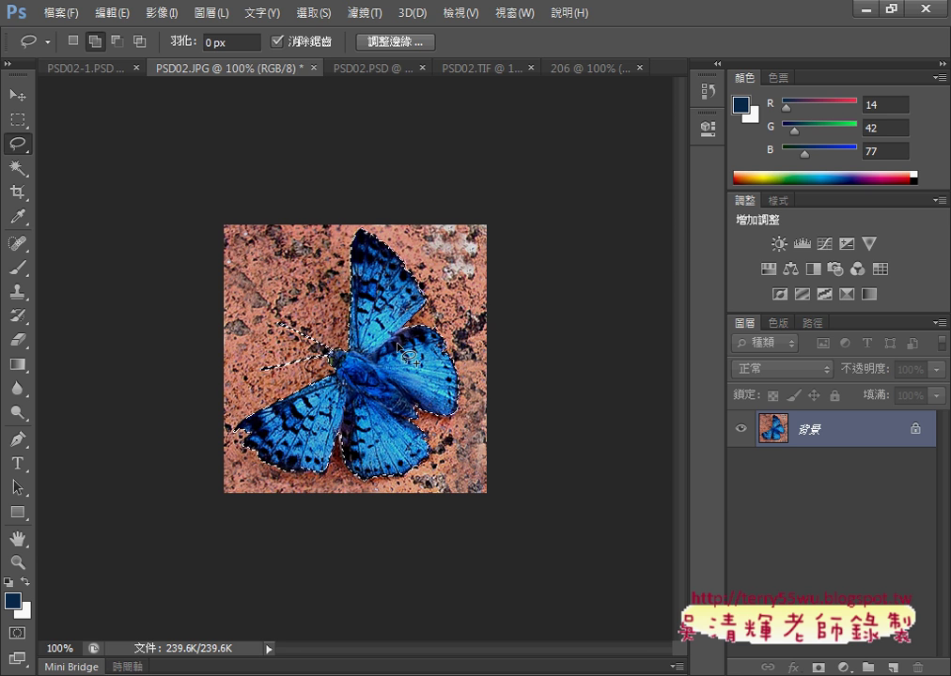
{"action": "key", "text": "ctrl+plus"}
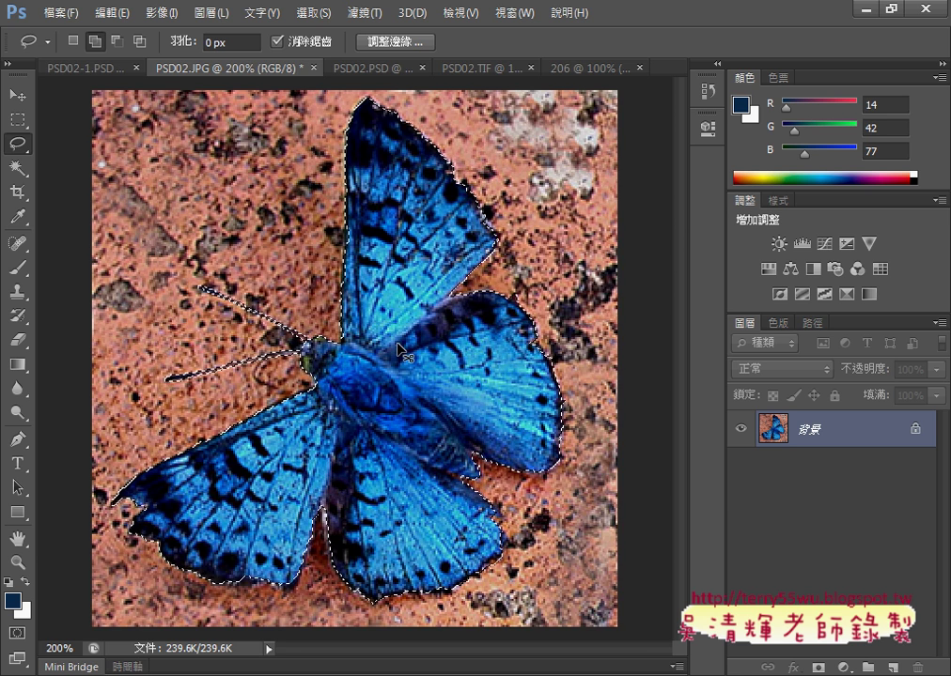
{"action": "key", "text": "ctrl+plus"}
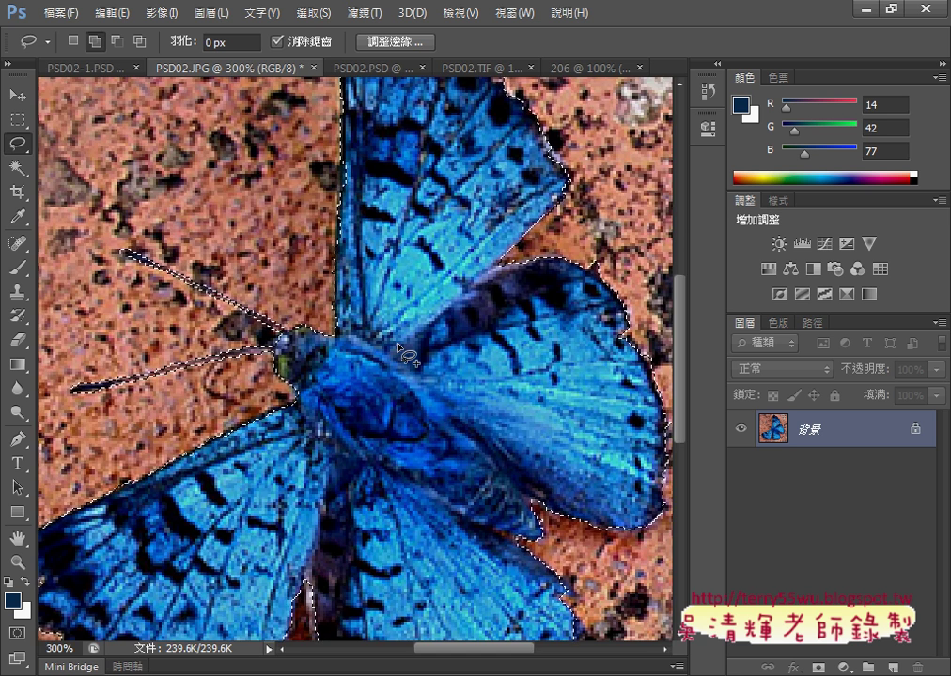
Switch the lasso to Magnetic Lasso, then back to the plain Lasso
{"action": "right_click", "coordinate": [25, 150]}
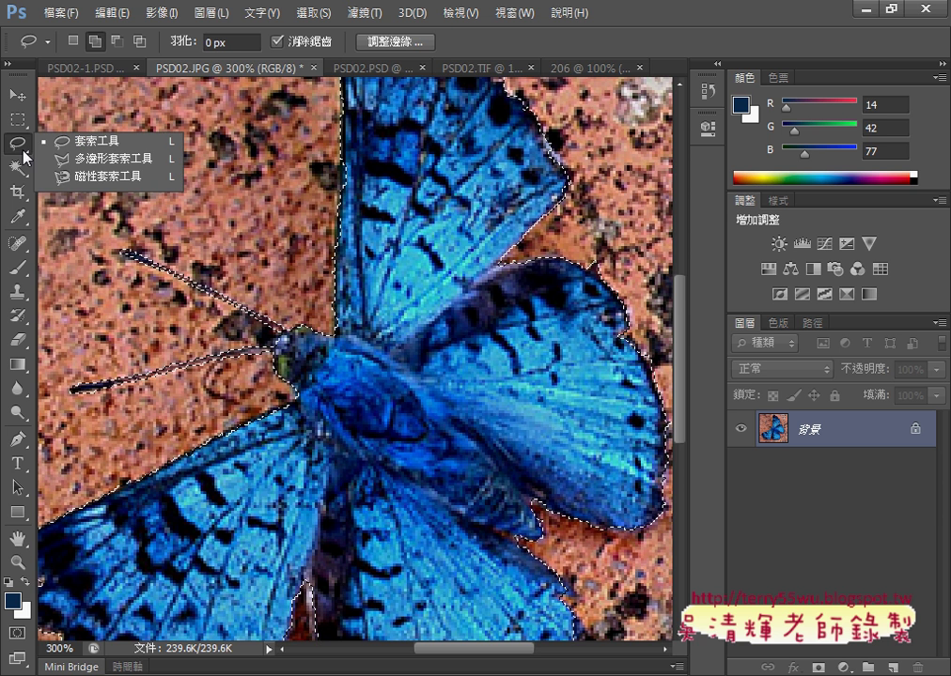
{"action": "left_click", "coordinate": [93, 182]}
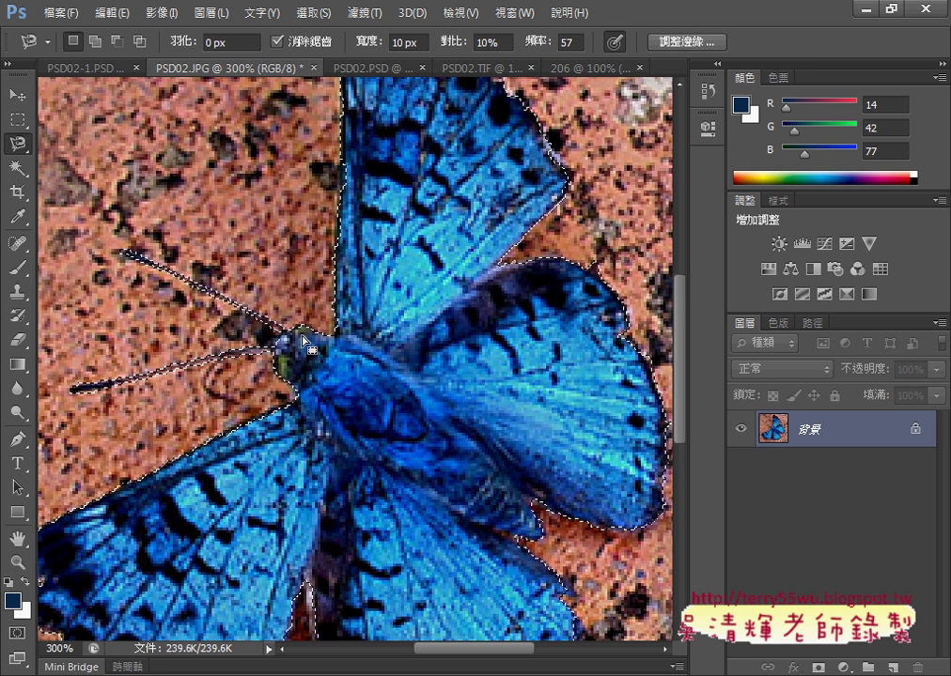
{"action": "right_click", "coordinate": [22, 149]}
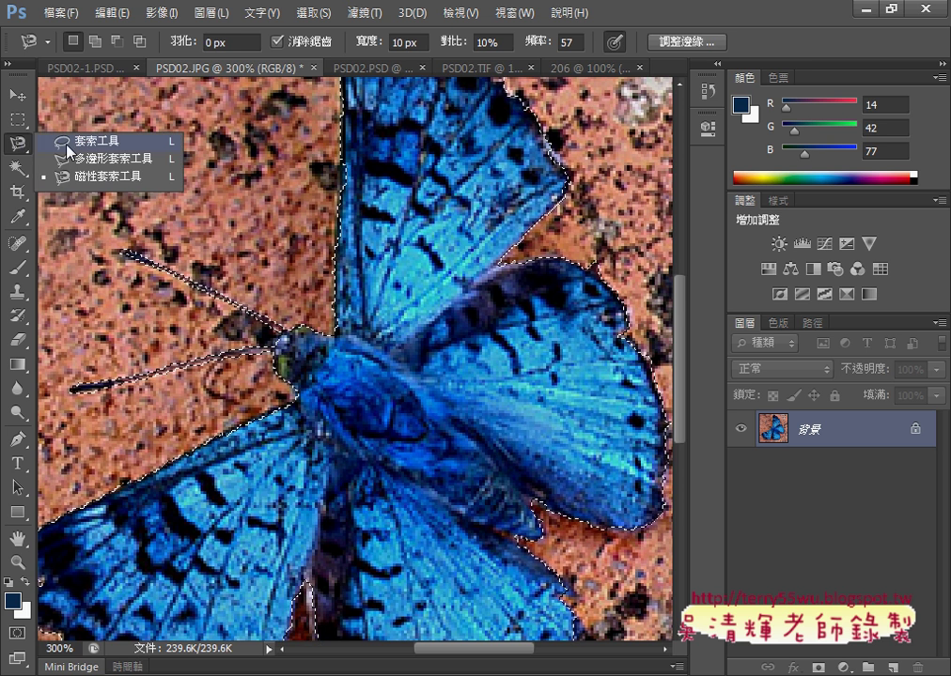
{"action": "left_click", "coordinate": [80, 150]}
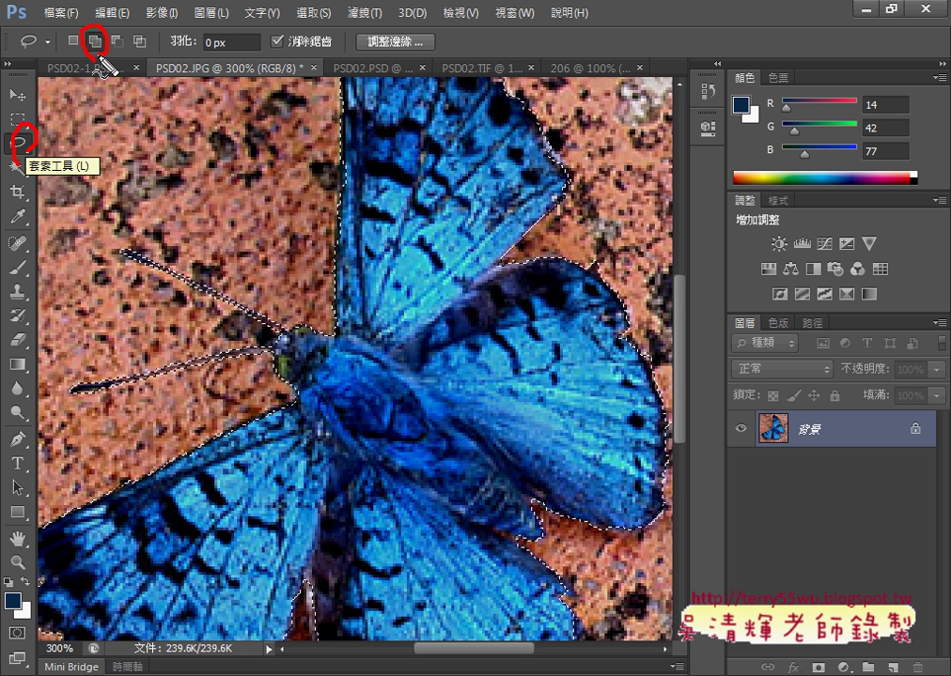
Deselect the butterfly, return to the 206 composite, and bring up the TQC exam PDF
{"action": "key", "text": "ctrl+d"}
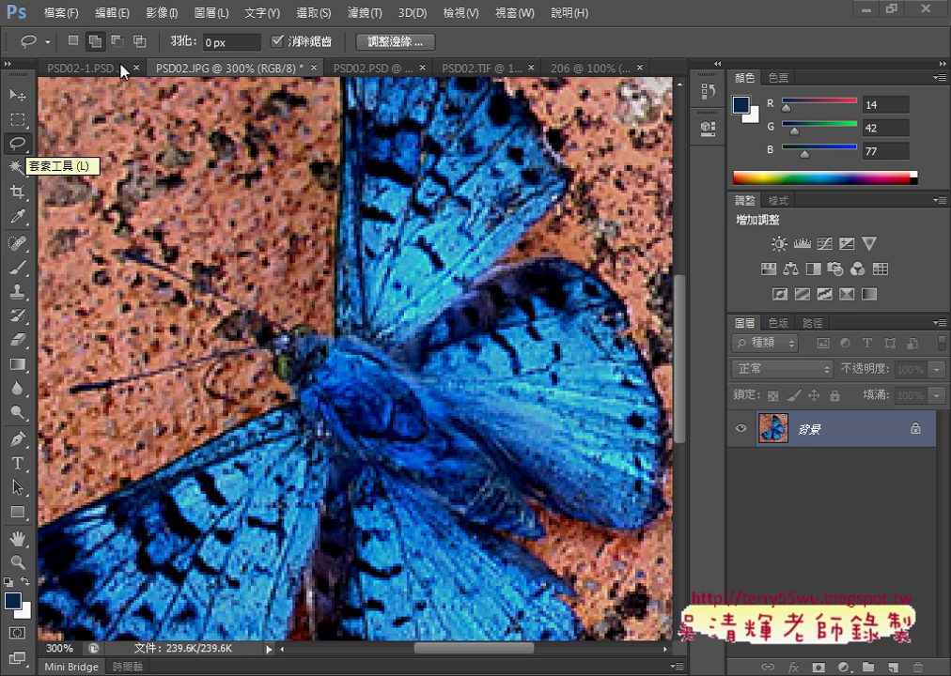
{"action": "left_click", "coordinate": [574, 70]}
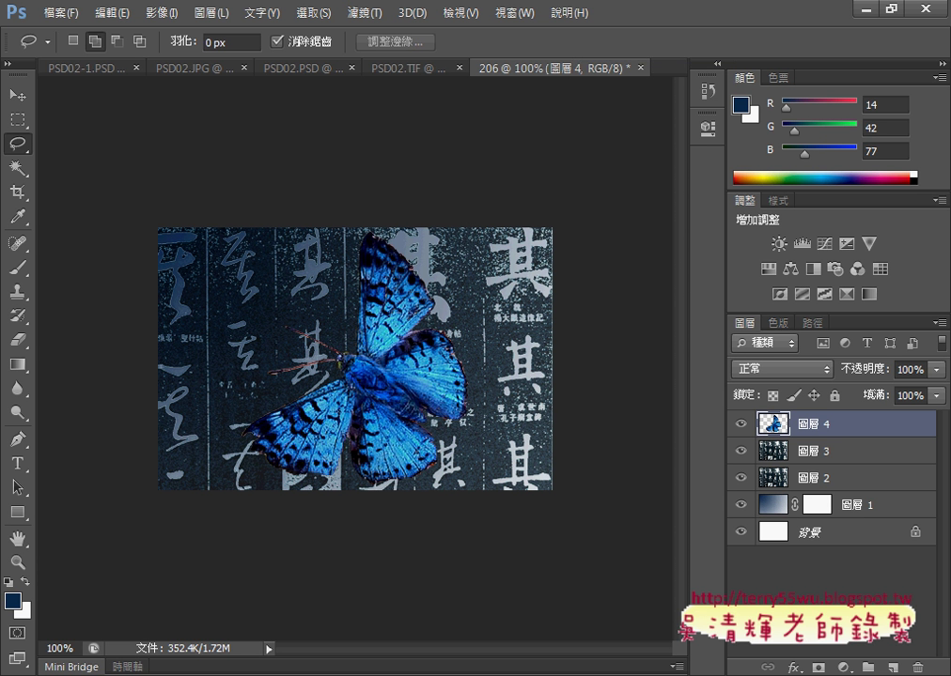
{"action": "key", "text": "alt+Tab"}
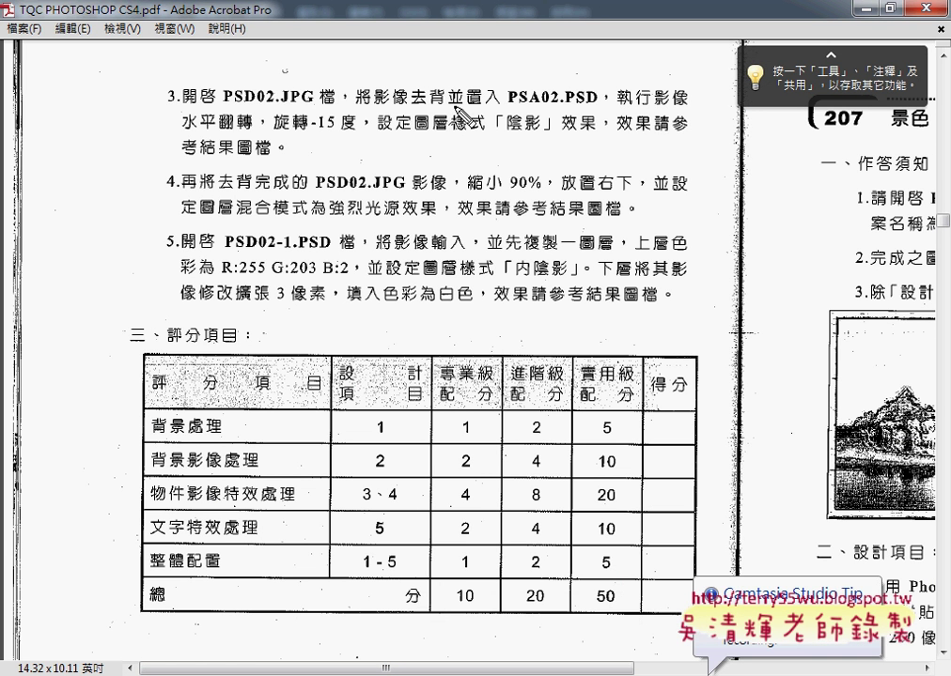
Mark item 3's requirements: background removal, file 206, horizontal flip, -15° rotation, shadow style; then clear the marks
{"action": "left_click_drag", "start_coordinate": [409, 104], "coordinate": [442, 104]}
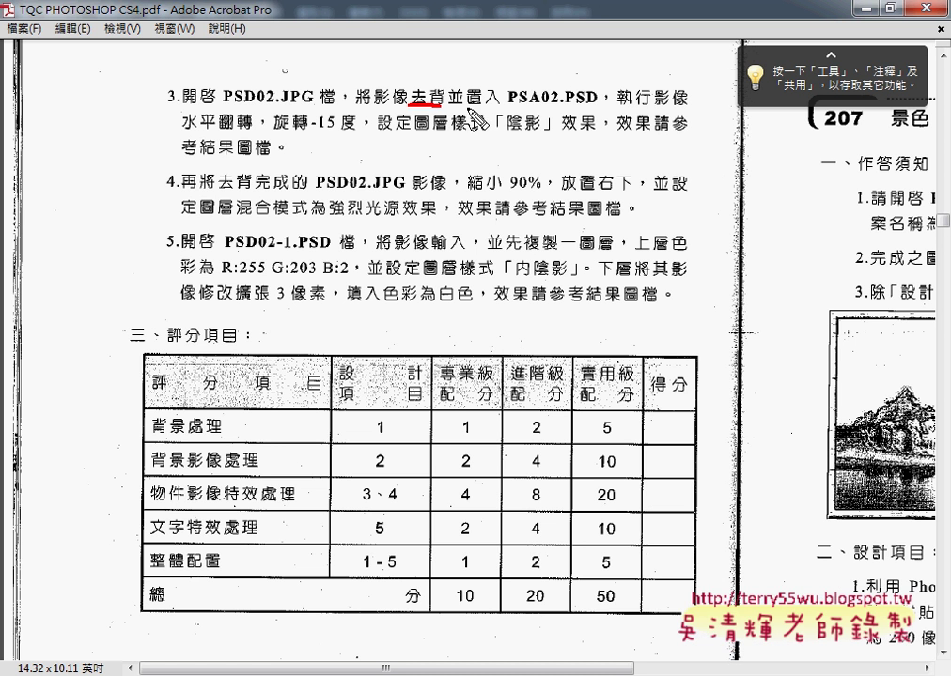
{"action": "left_click_drag", "start_coordinate": [507, 92], "coordinate": [574, 97]}
{"action": "mouse_move", "coordinate": [524, 68]}
{"action": "left_mouse_down"}
{"action": "mouse_move", "coordinate": [542, 83]}
{"action": "mouse_move", "coordinate": [555, 67]}
{"action": "mouse_move", "coordinate": [565, 80]}
{"action": "left_mouse_up"}
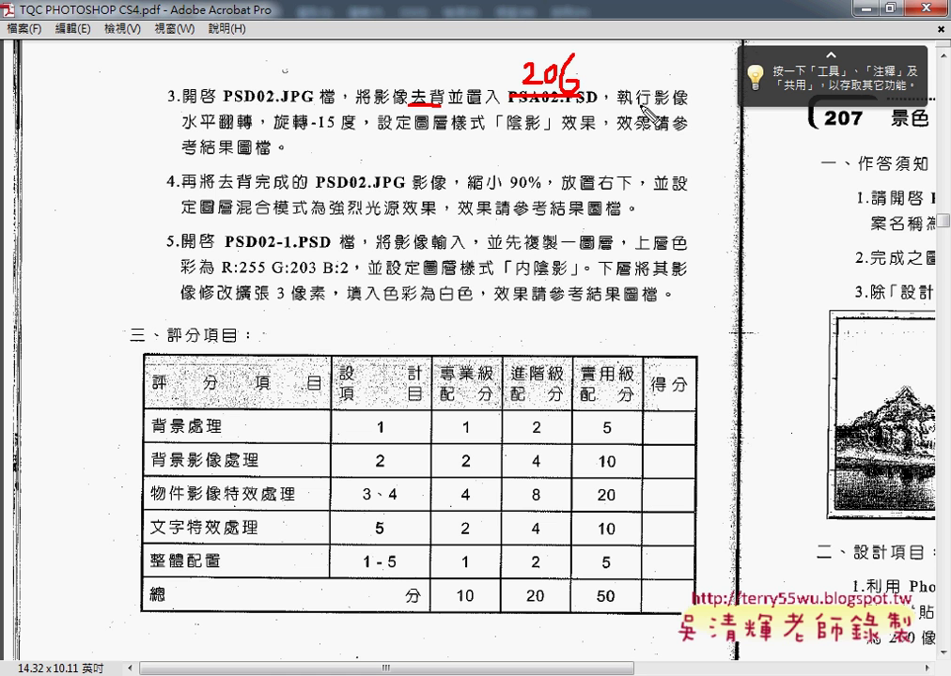
{"action": "mouse_move", "coordinate": [184, 118]}
{"action": "left_mouse_down"}
{"action": "mouse_move", "coordinate": [252, 117]}
{"action": "mouse_move", "coordinate": [256, 130]}
{"action": "left_mouse_up"}
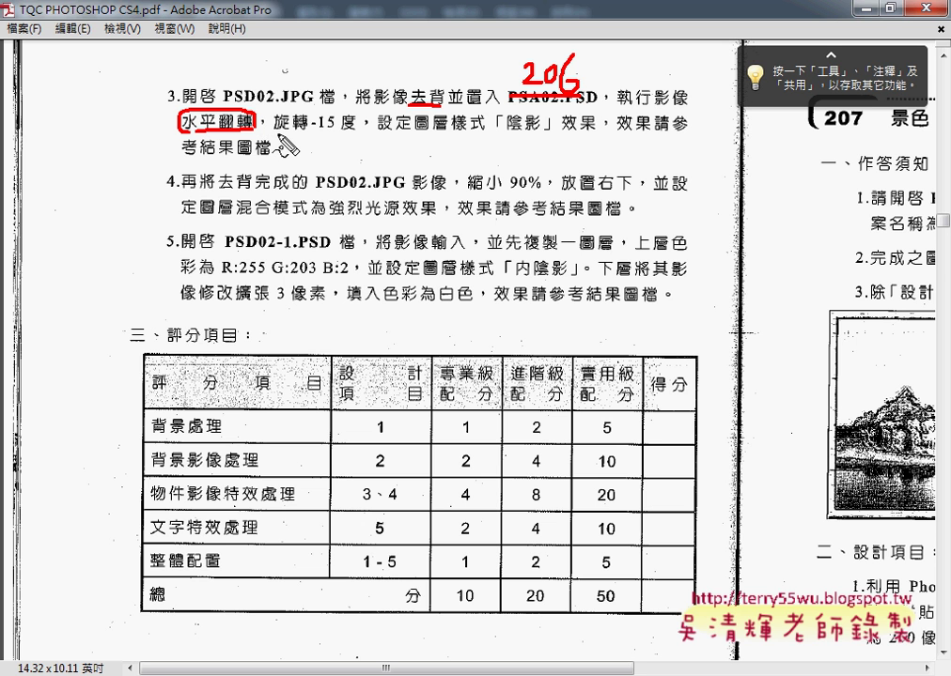
{"action": "left_click_drag", "start_coordinate": [275, 129], "coordinate": [355, 131]}
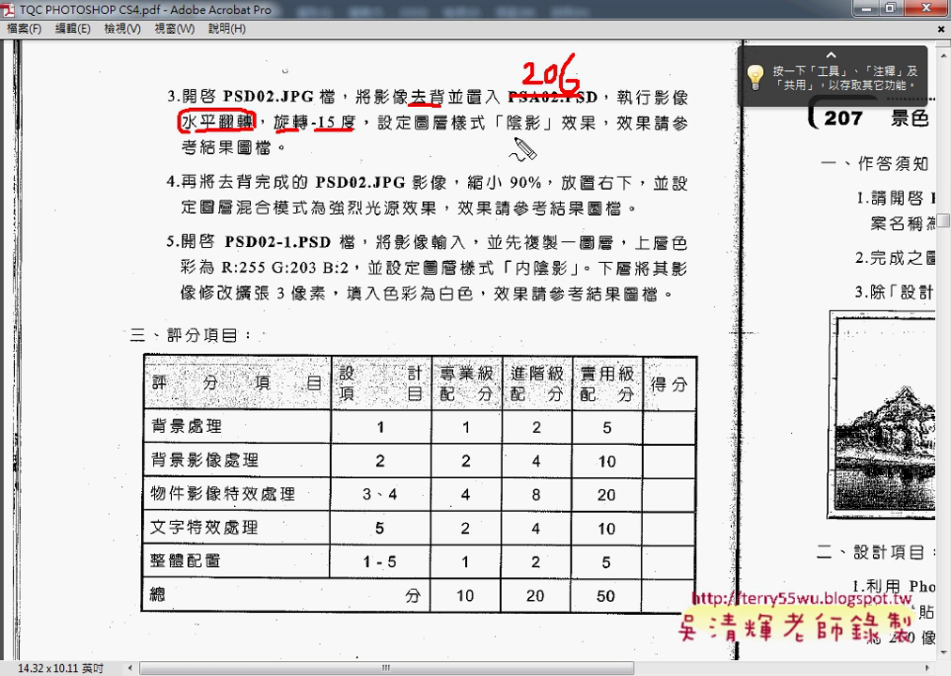
{"action": "left_click_drag", "start_coordinate": [506, 134], "coordinate": [537, 139]}
{"action": "left_click_drag", "start_coordinate": [613, 133], "coordinate": [669, 132]}
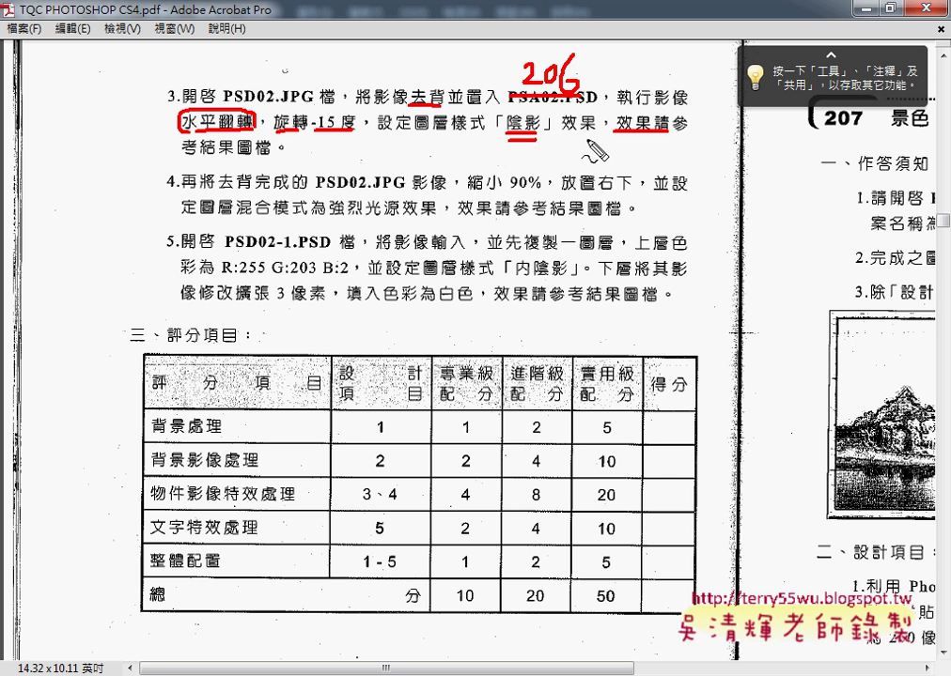
{"action": "left_click_drag", "start_coordinate": [199, 160], "coordinate": [273, 157]}
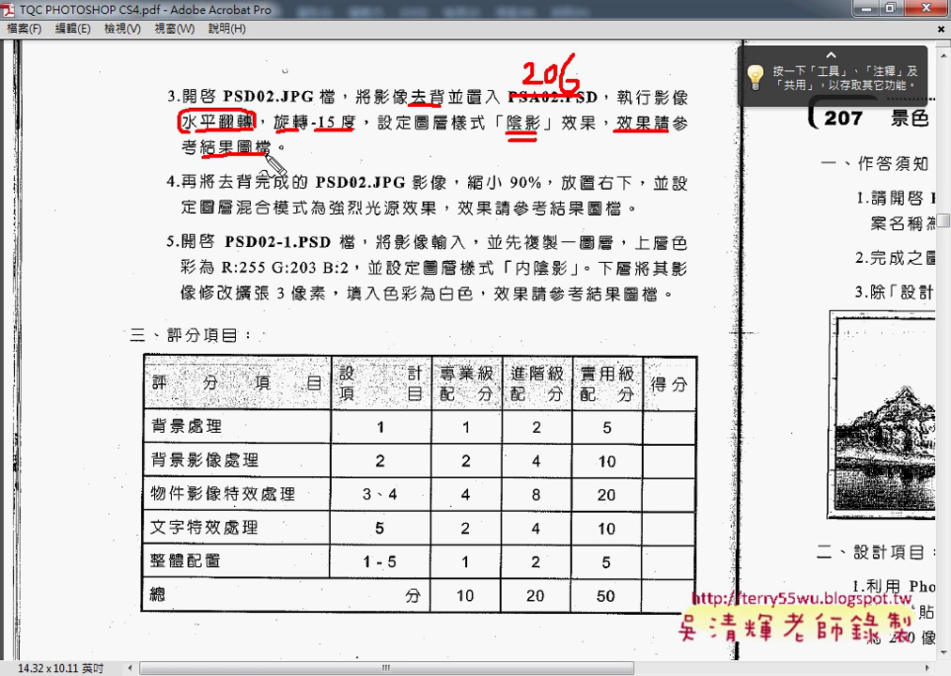
{"action": "key", "text": "Escape"}
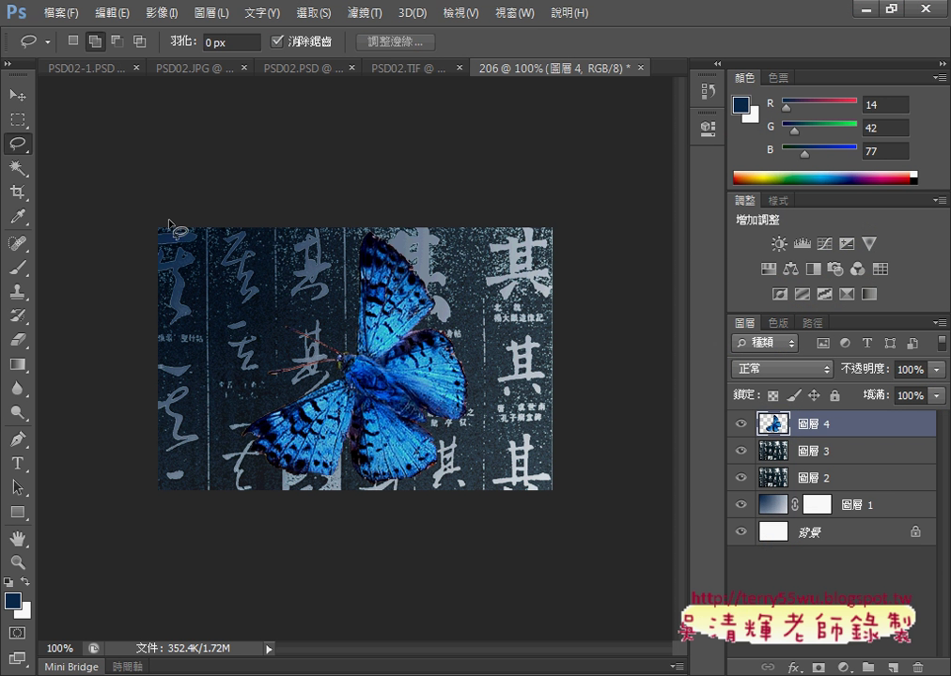
Flip the butterfly layer horizontally via Edit > Transform, then check the PDF and return
{"action": "left_click", "coordinate": [17, 95]}
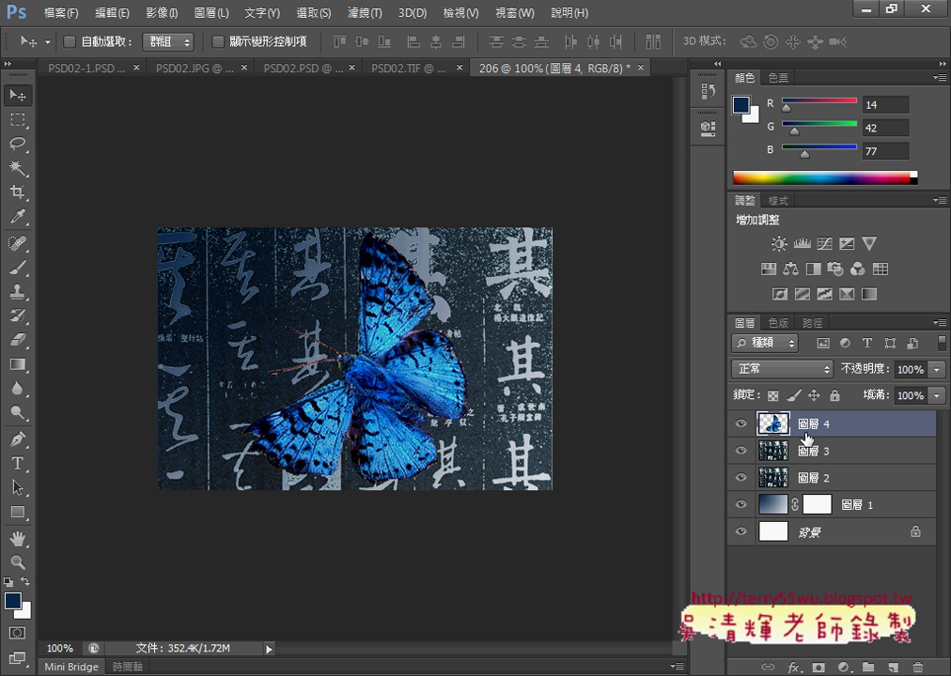
{"action": "left_click", "coordinate": [109, 23]}
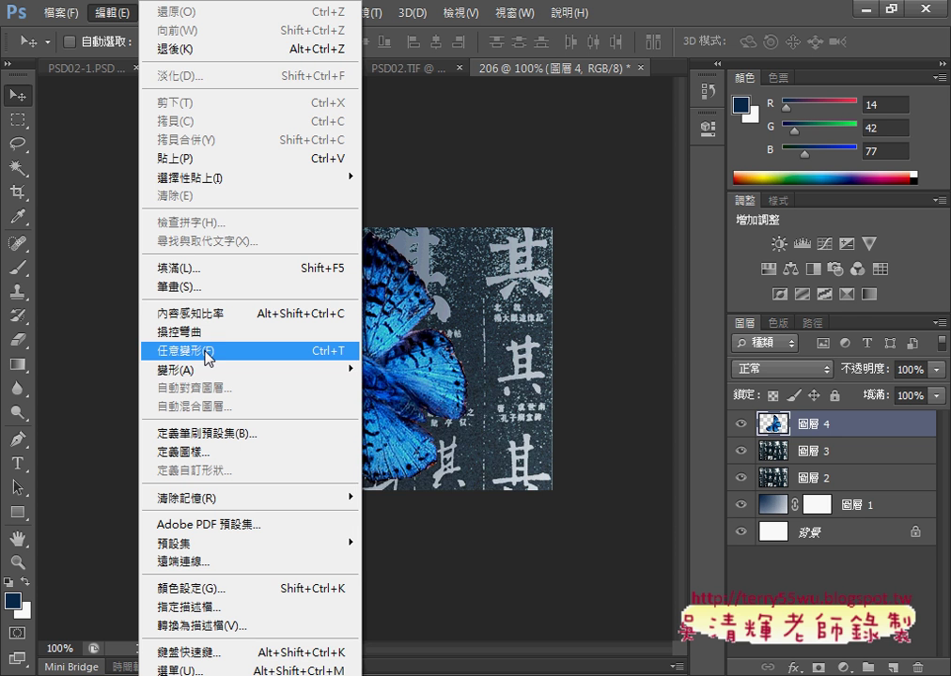
{"action": "mouse_move", "coordinate": [205, 370]}
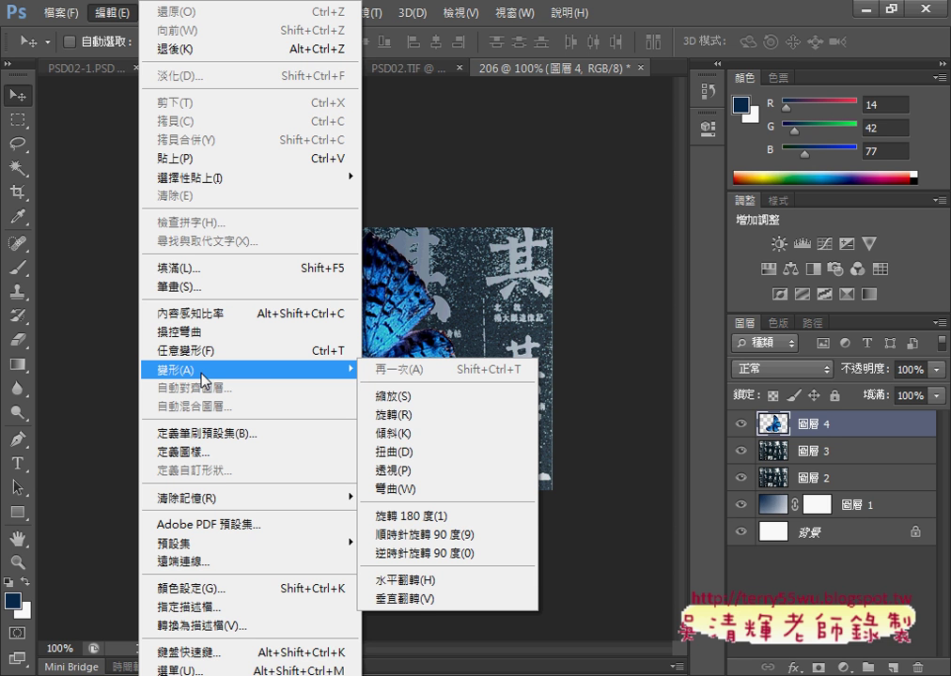
{"action": "left_click", "coordinate": [410, 582]}
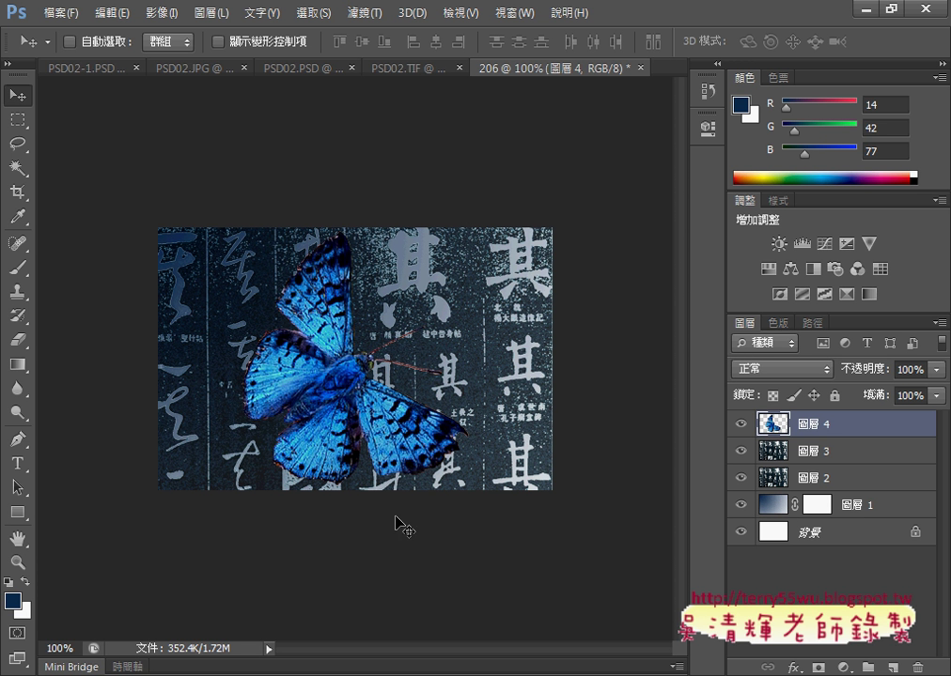
{"action": "key", "text": "alt+Tab"}
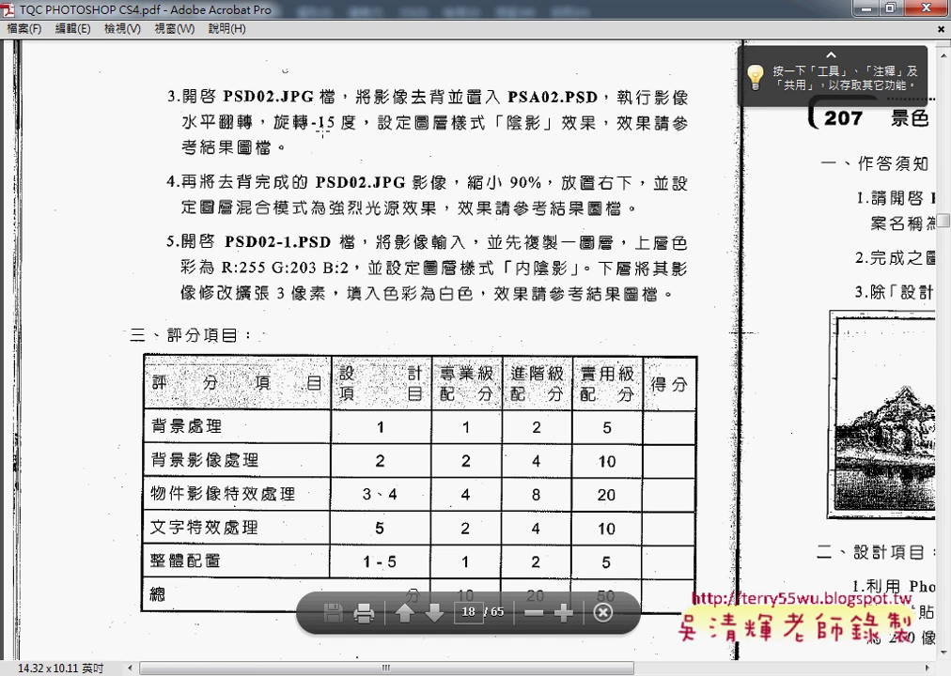
{"action": "key", "text": "alt+Tab"}
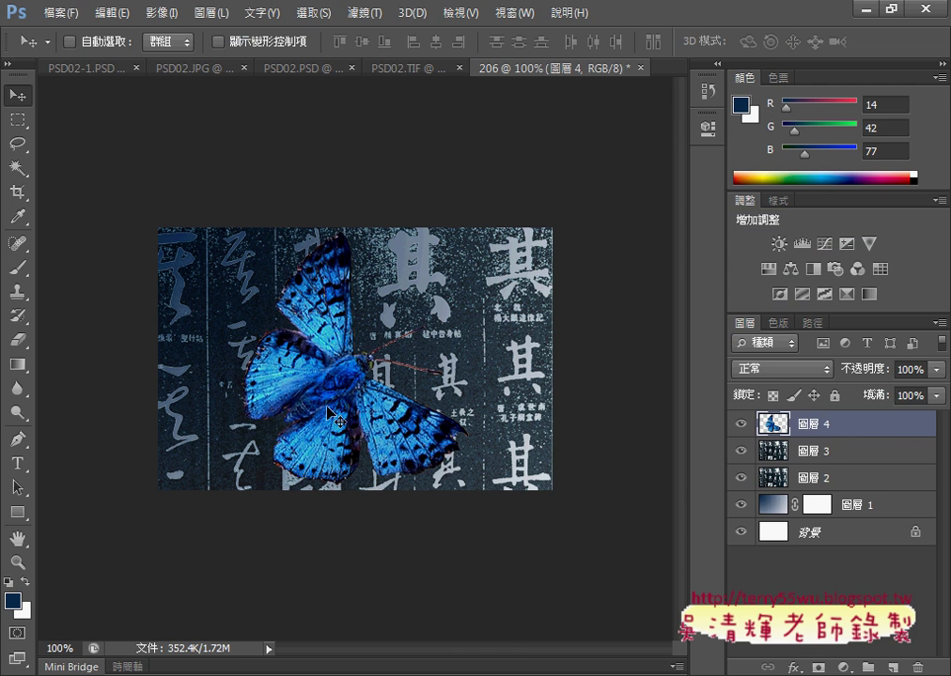
Free-transform the butterfly layer to a -15 degree rotation and commit it
{"action": "left_click", "coordinate": [109, 16]}
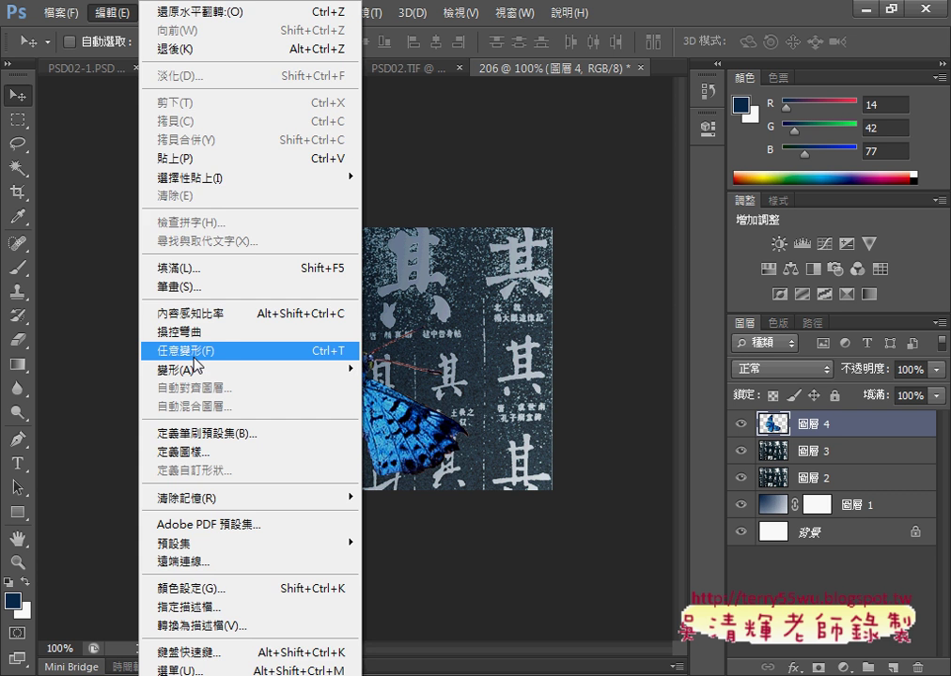
{"action": "left_click", "coordinate": [401, 412]}
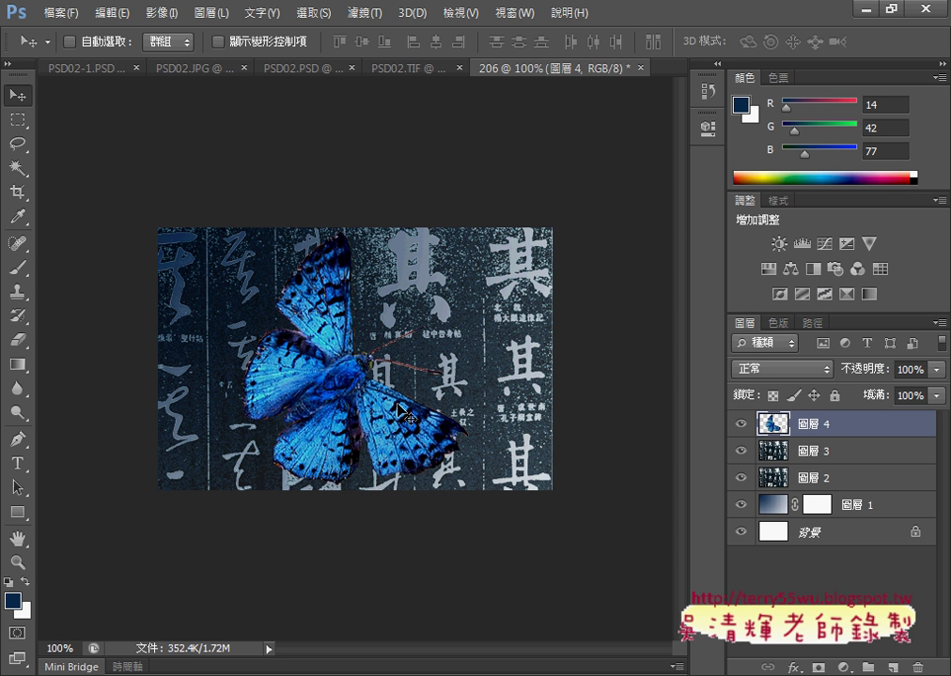
{"action": "key", "text": "ctrl+t"}
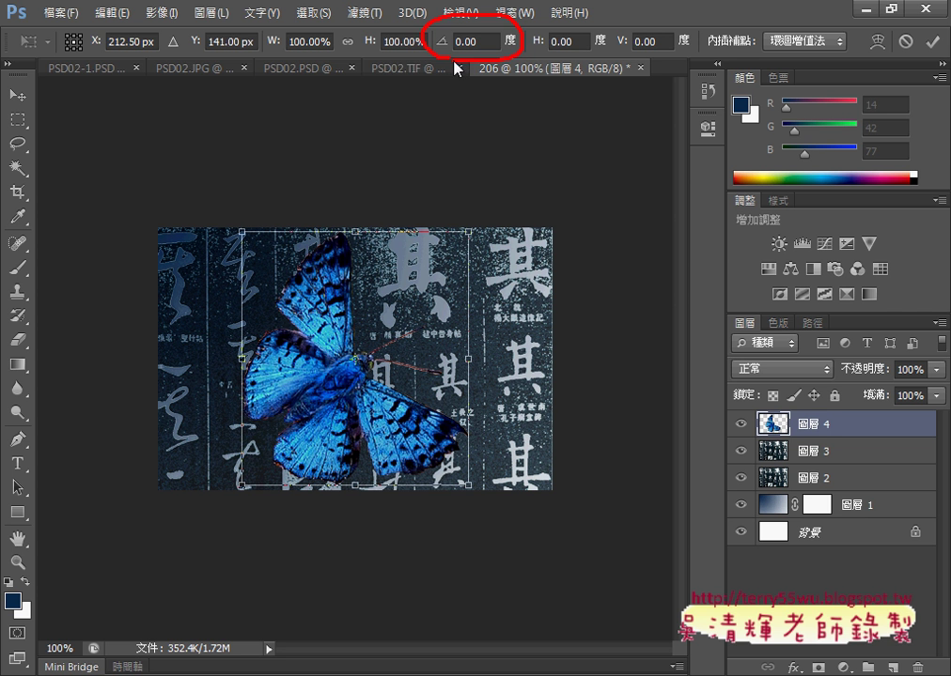
{"action": "left_click", "coordinate": [483, 41]}
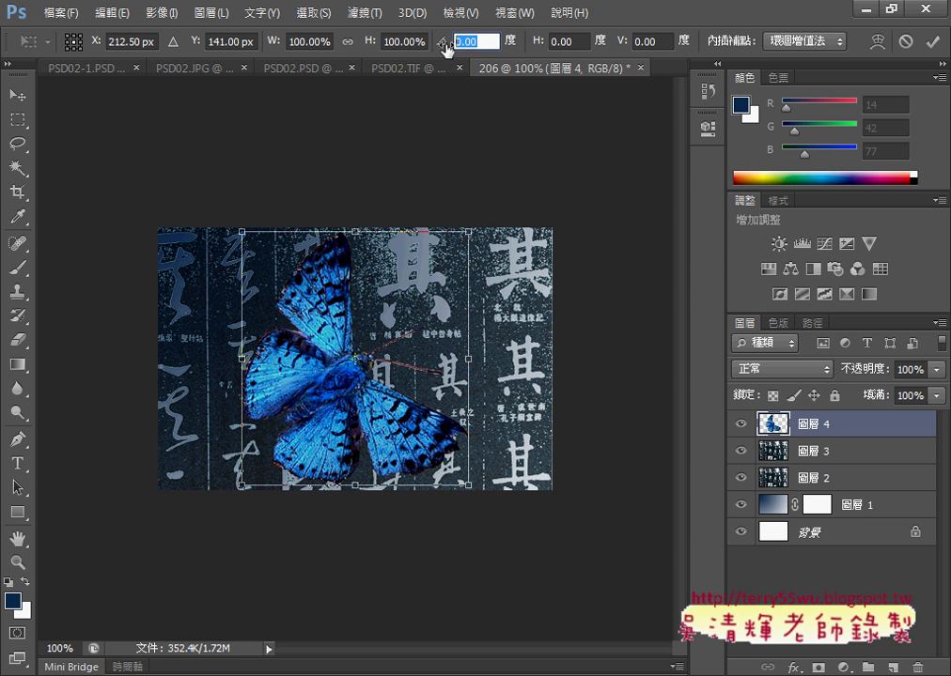
{"action": "type", "text": "-15"}
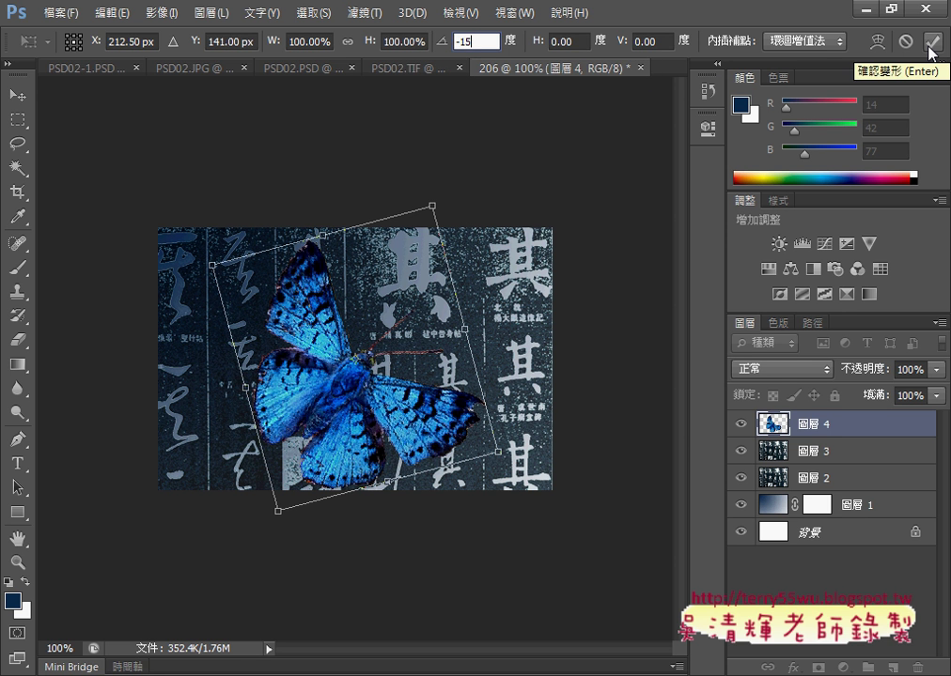
{"action": "left_click", "coordinate": [932, 42]}
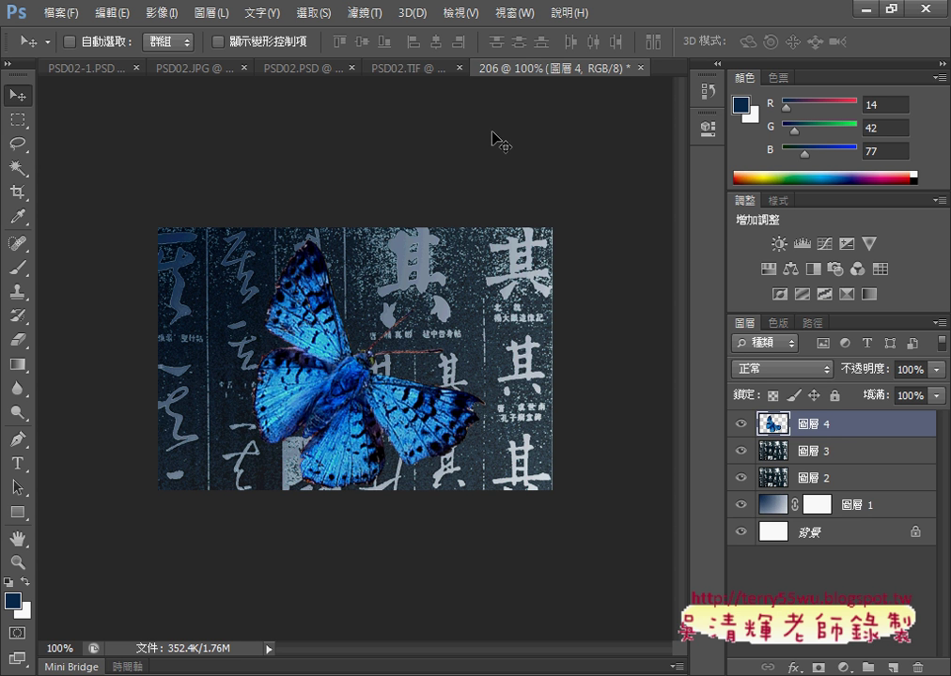
Compare with PSD02.TIF and drag the butterfly about 2.3 cm left in the 206 composite
{"action": "left_click", "coordinate": [415, 69]}
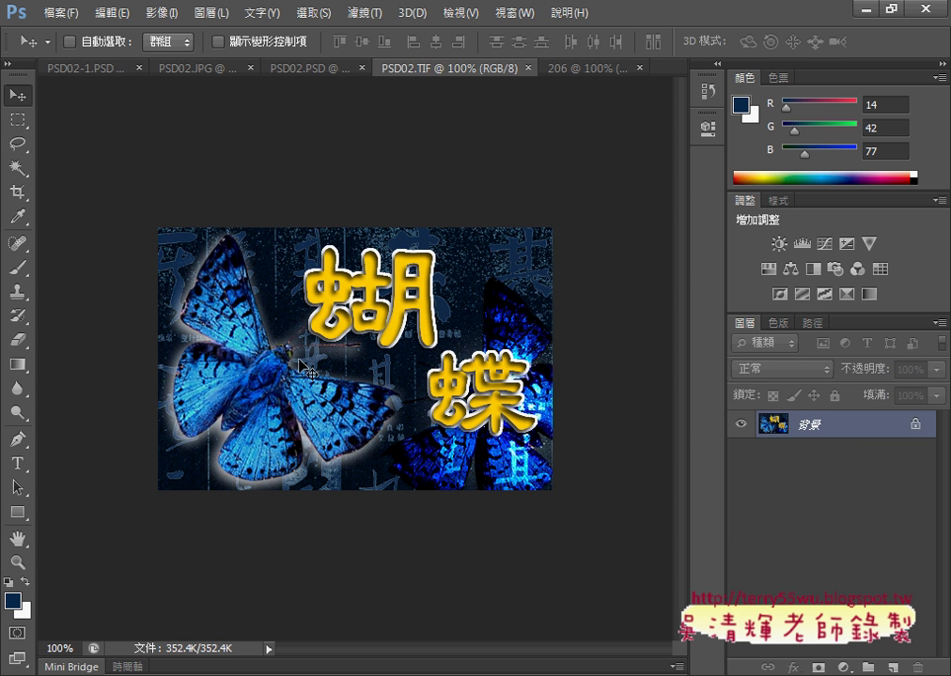
{"action": "left_click", "coordinate": [559, 72]}
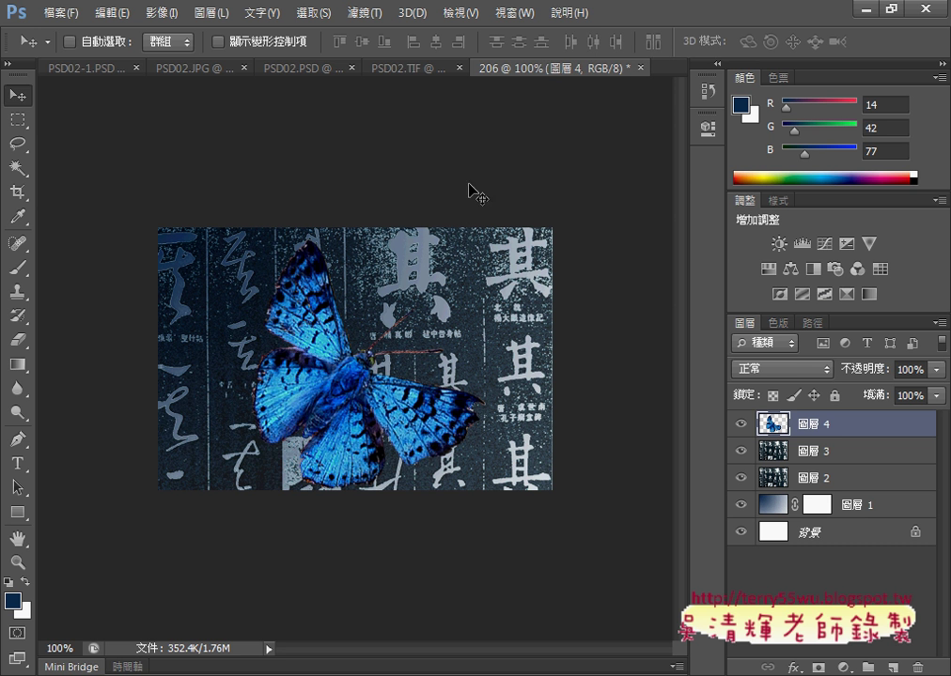
{"action": "left_click_drag", "start_coordinate": [314, 378], "coordinate": [227, 364]}
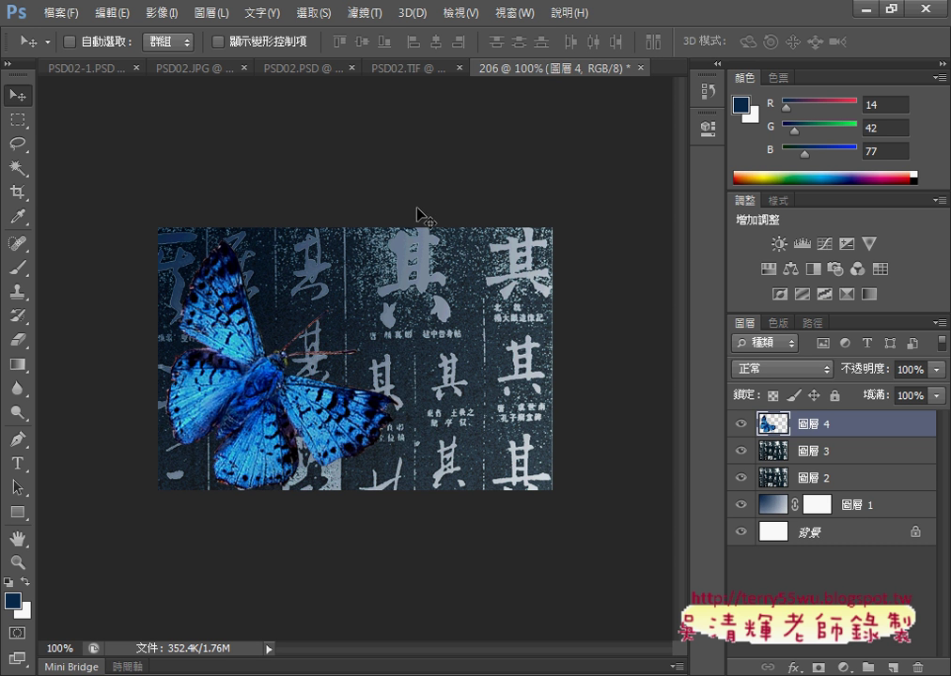
{"action": "left_click", "coordinate": [394, 68]}
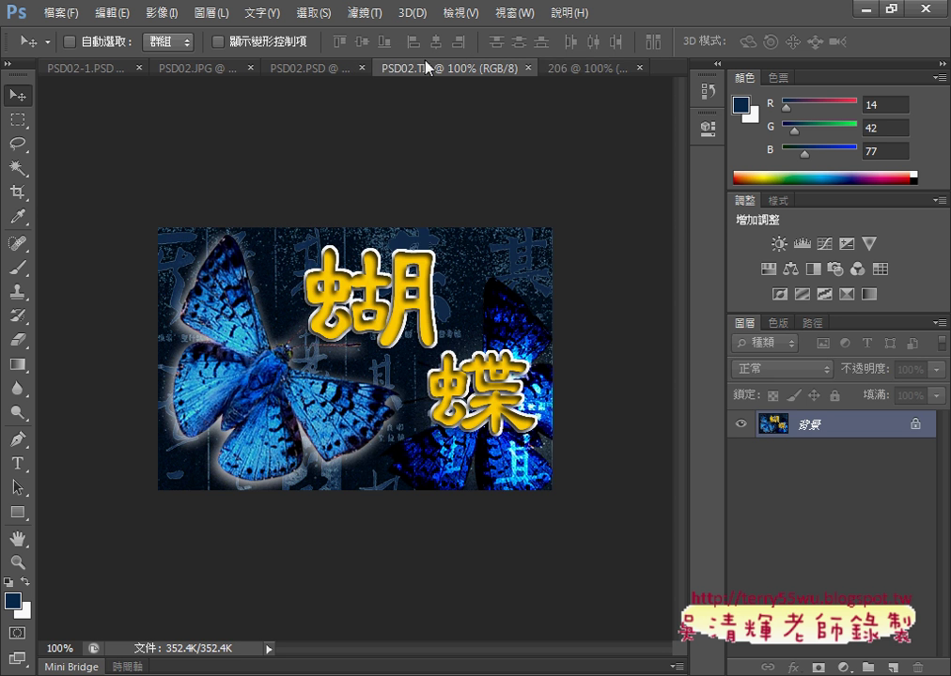
{"action": "left_click", "coordinate": [569, 73]}
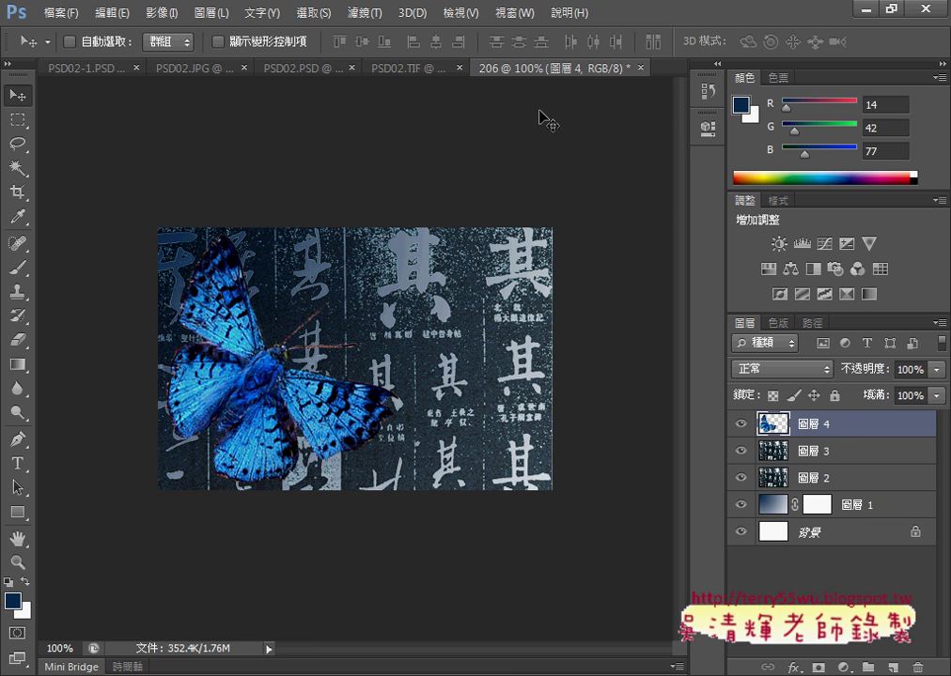
{"action": "key", "text": "alt+Tab"}
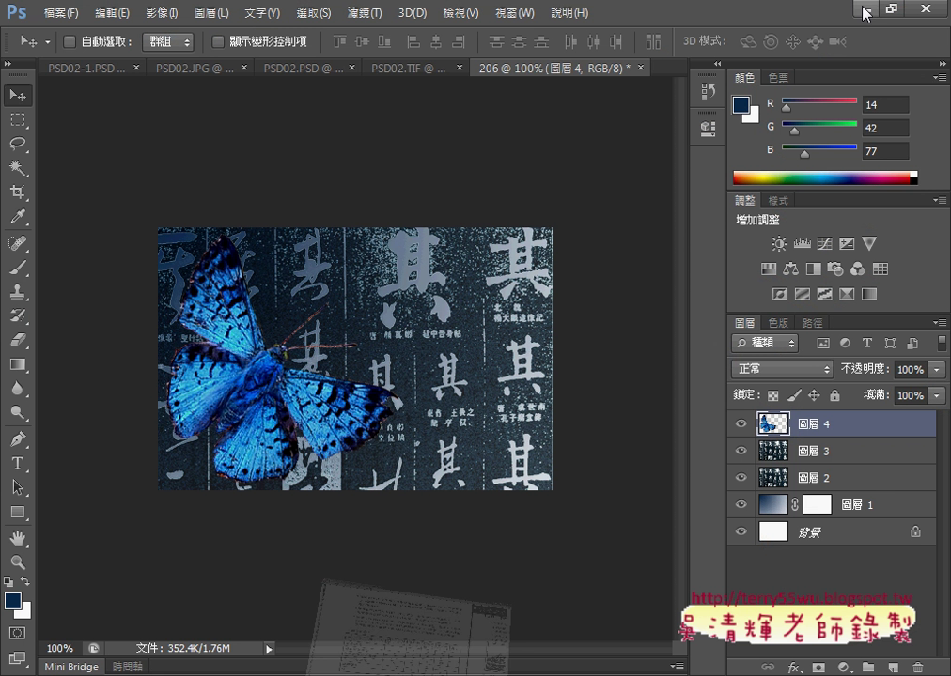
Open 圖層 4's Layer Style from its thumbnail and from Layer > Blending Options, then close it
{"action": "key", "text": "alt+Tab"}
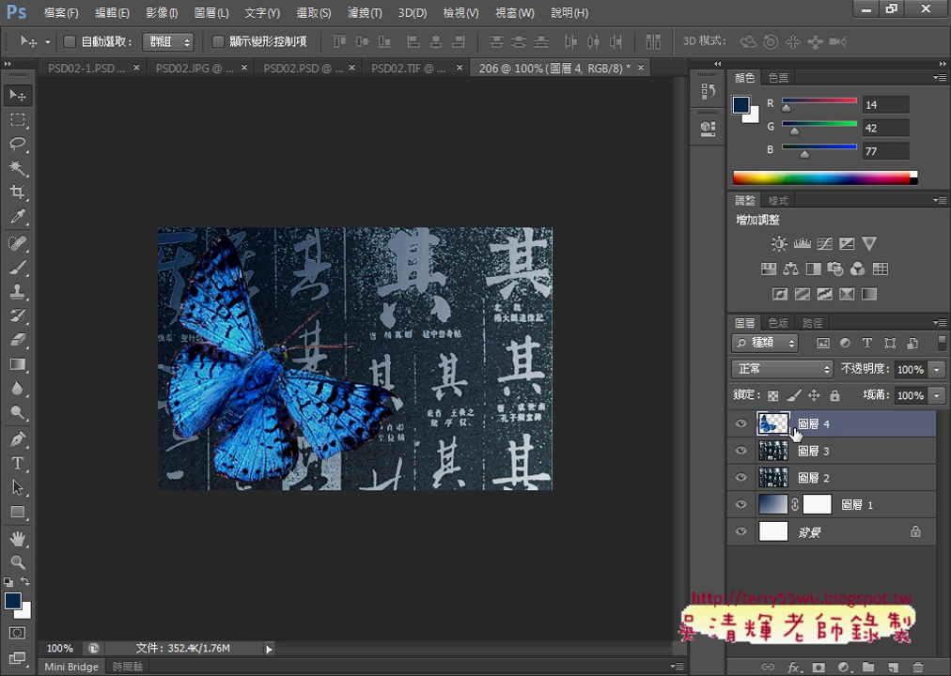
{"action": "mouse_move", "coordinate": [752, 434]}
{"action": "left_mouse_down"}
{"action": "mouse_move", "coordinate": [742, 412]}
{"action": "mouse_move", "coordinate": [835, 434]}
{"action": "left_mouse_up"}
{"action": "key", "text": "Escape"}
{"action": "double_click", "coordinate": [775, 427]}
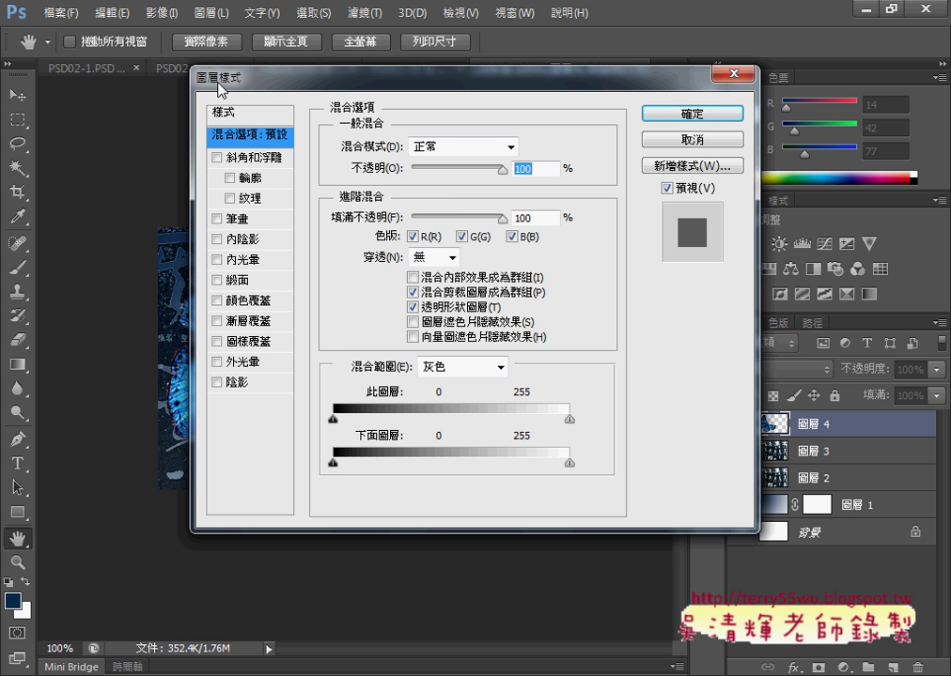
{"action": "left_click_drag", "start_coordinate": [336, 77], "coordinate": [338, 81]}
{"action": "key", "text": "Escape"}
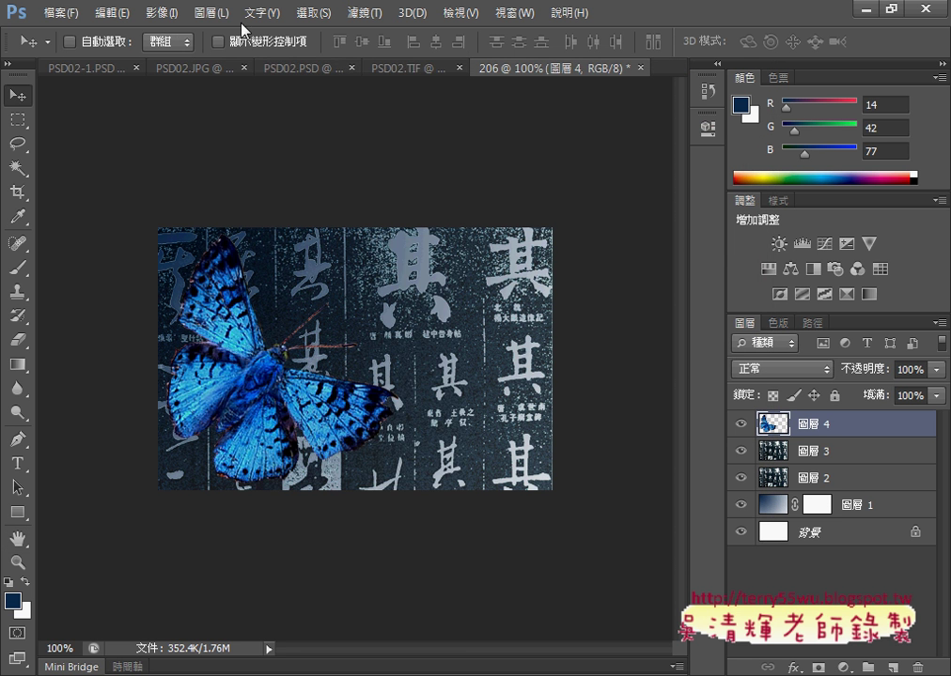
{"action": "left_click", "coordinate": [209, 12]}
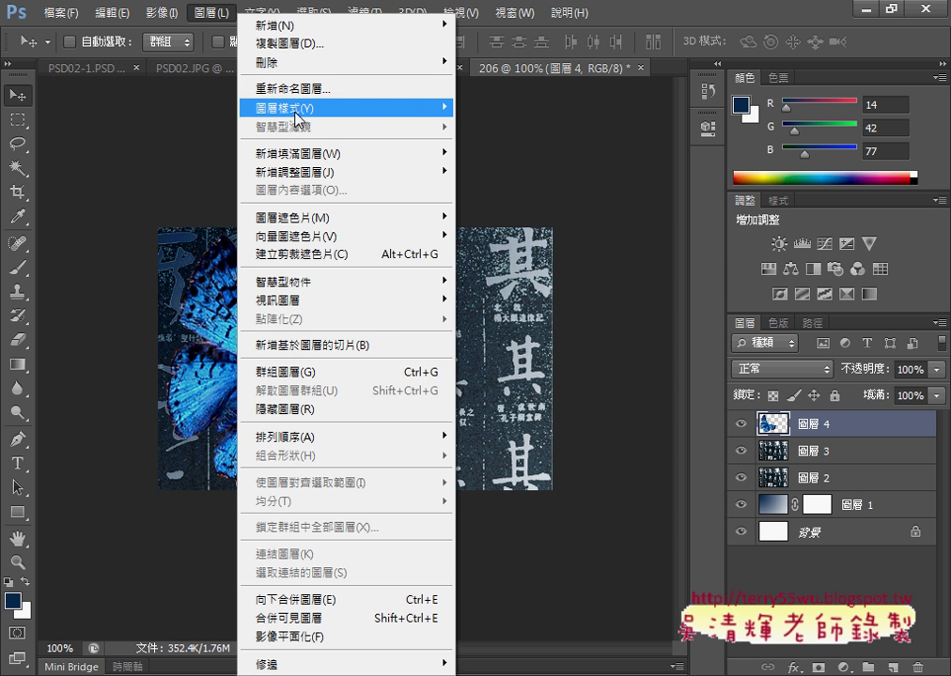
{"action": "mouse_move", "coordinate": [300, 108]}
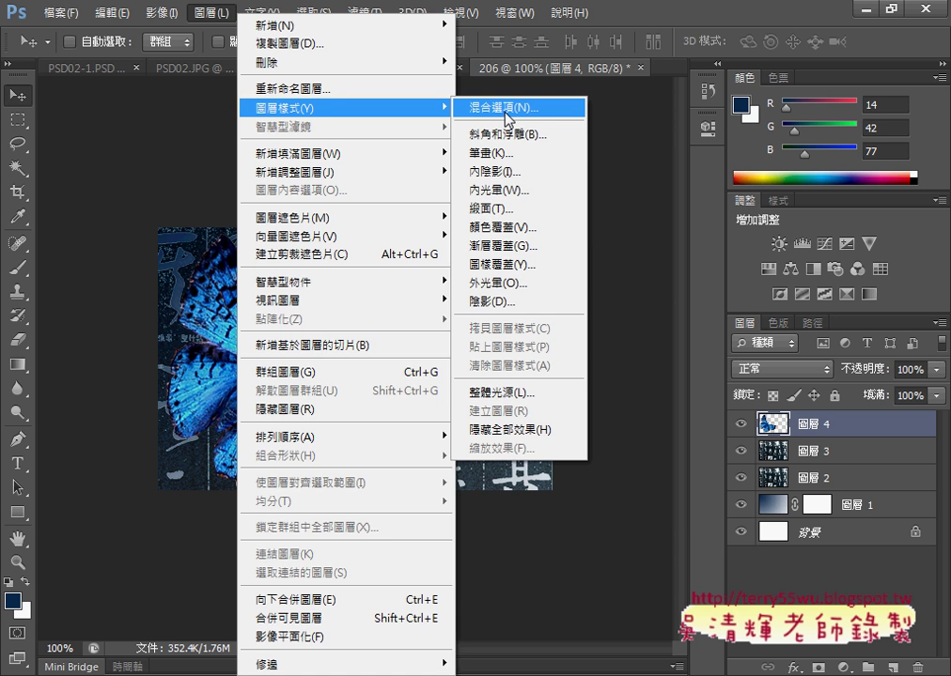
{"action": "left_click", "coordinate": [508, 109]}
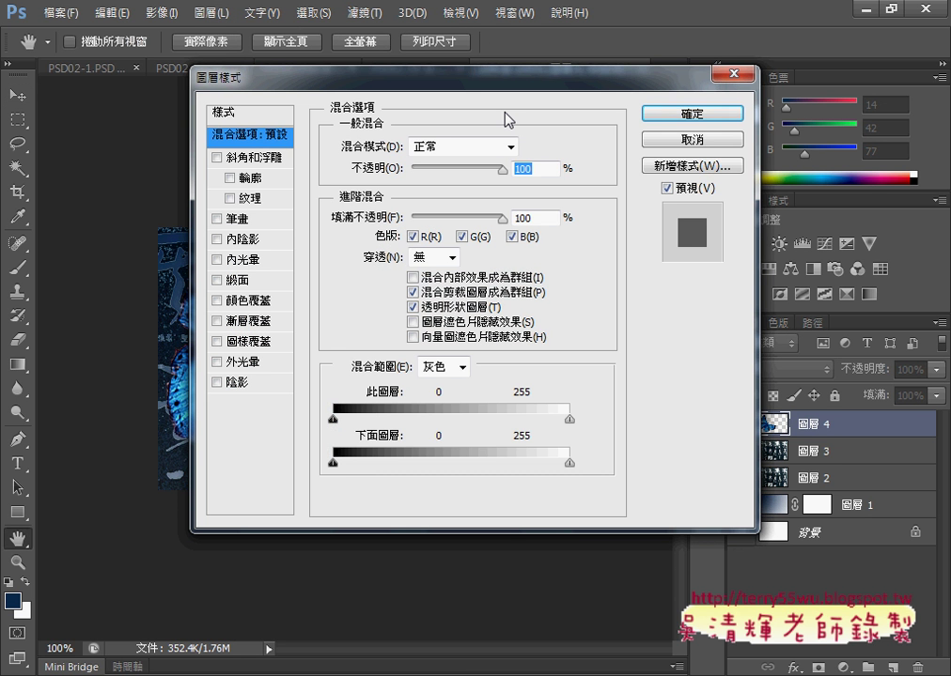
{"action": "left_click", "coordinate": [726, 74]}
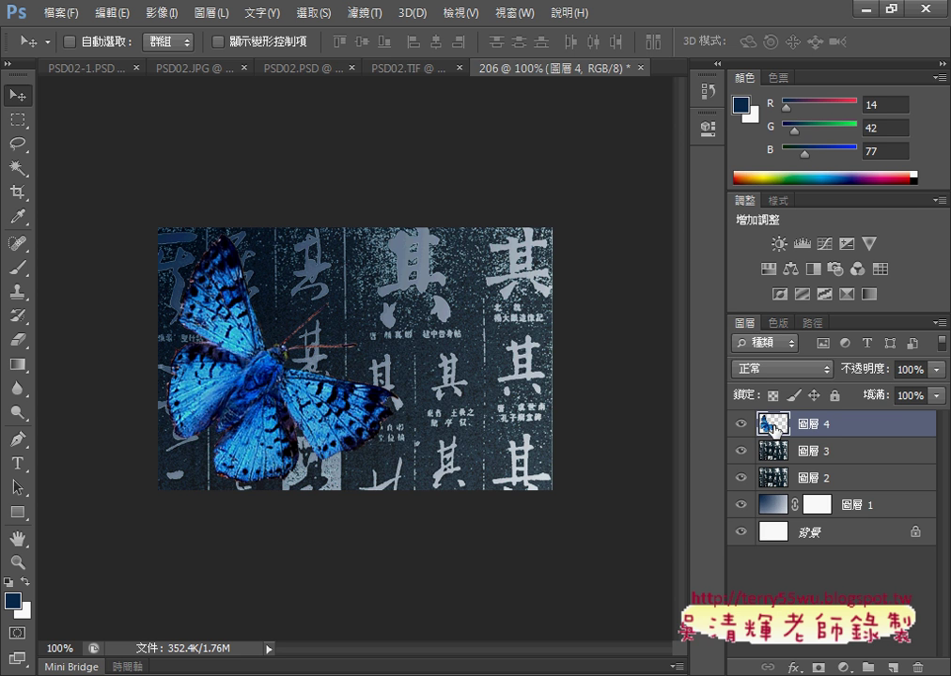
Reopen 圖層 4's Layer Style, try Drop Shadow, cancel, and compare with PSD02.TIF
{"action": "double_click", "coordinate": [772, 425]}
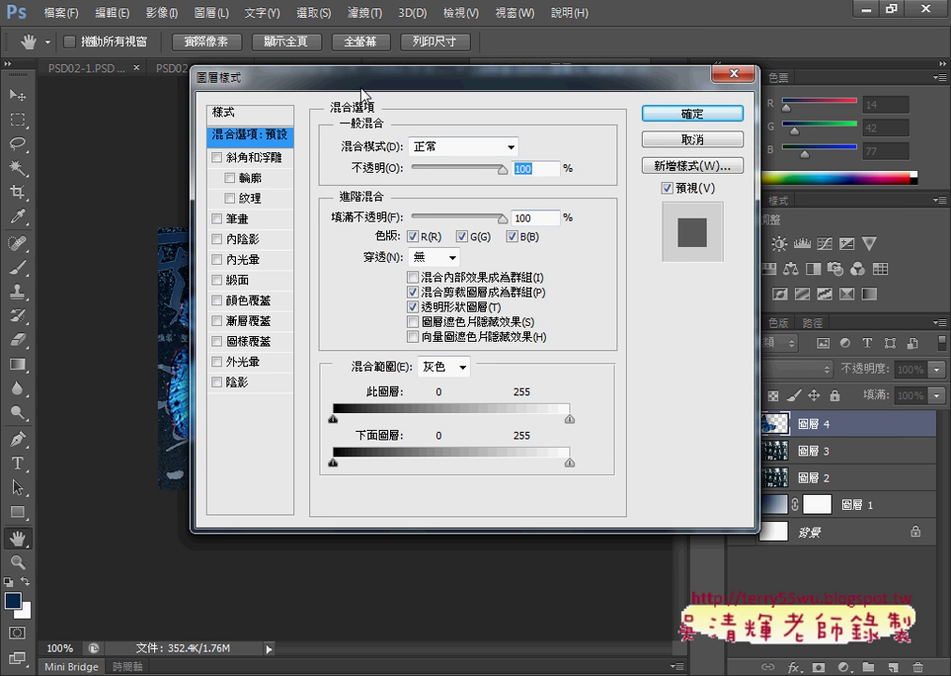
{"action": "left_click_drag", "start_coordinate": [356, 81], "coordinate": [501, 82]}
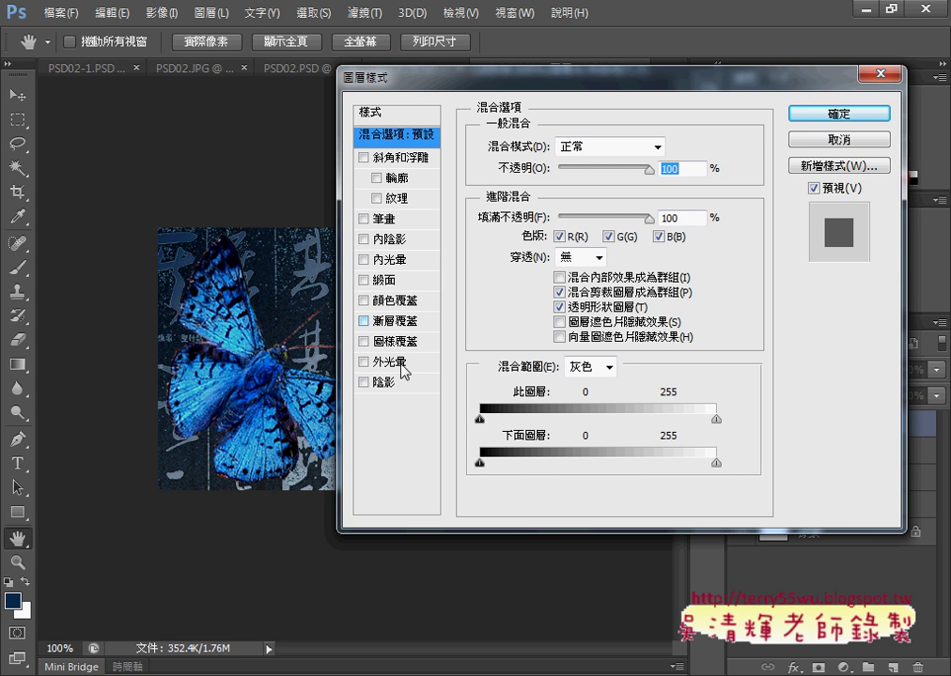
{"action": "left_click", "coordinate": [365, 383]}
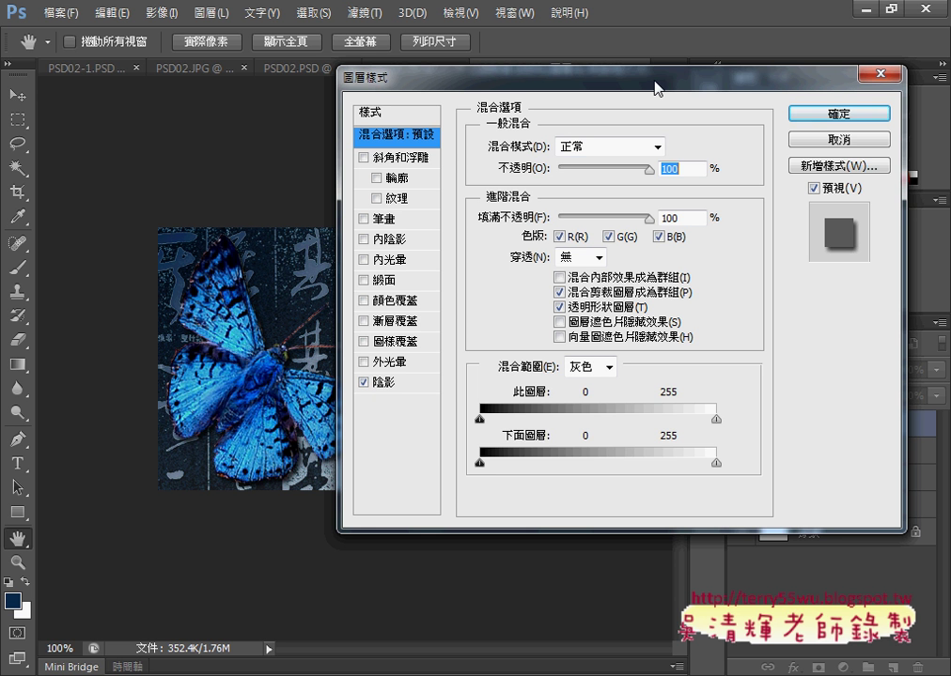
{"action": "left_click_drag", "start_coordinate": [658, 88], "coordinate": [623, 128]}
{"action": "left_click", "coordinate": [836, 119]}
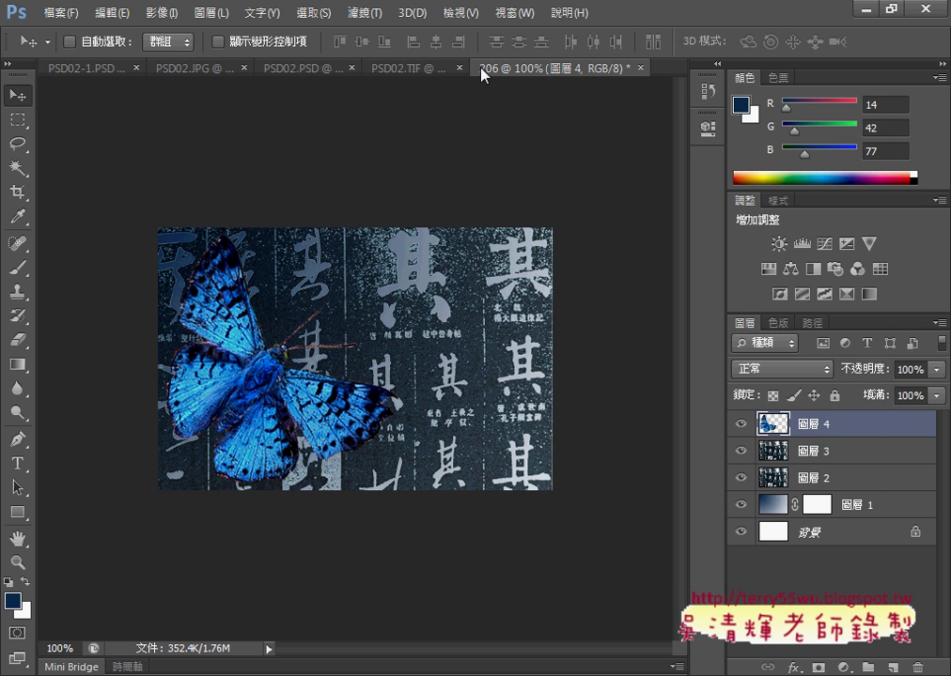
{"action": "left_click", "coordinate": [395, 69]}
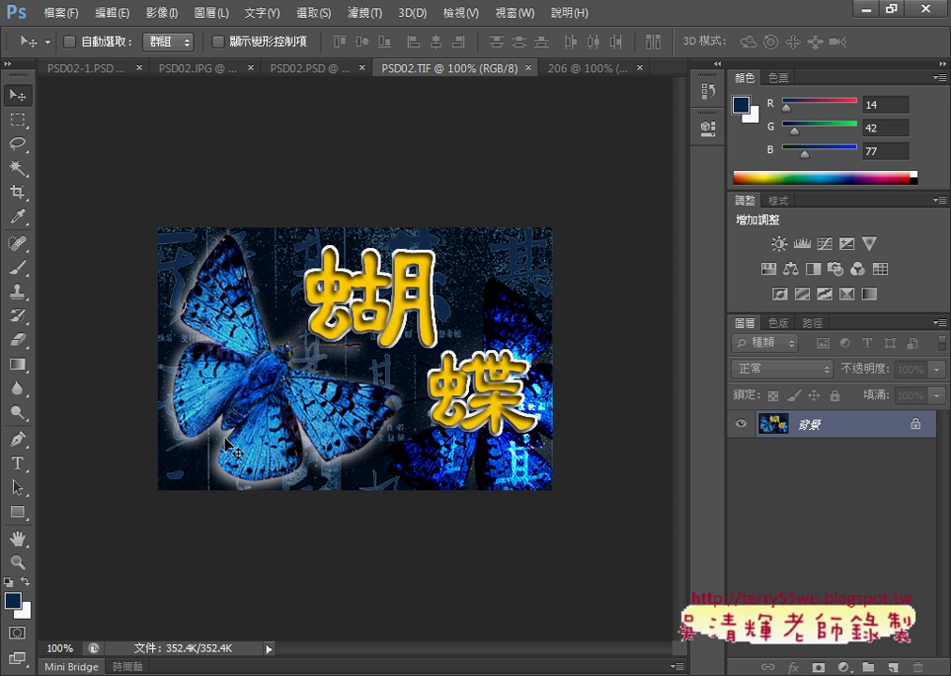
{"action": "left_click", "coordinate": [561, 68]}
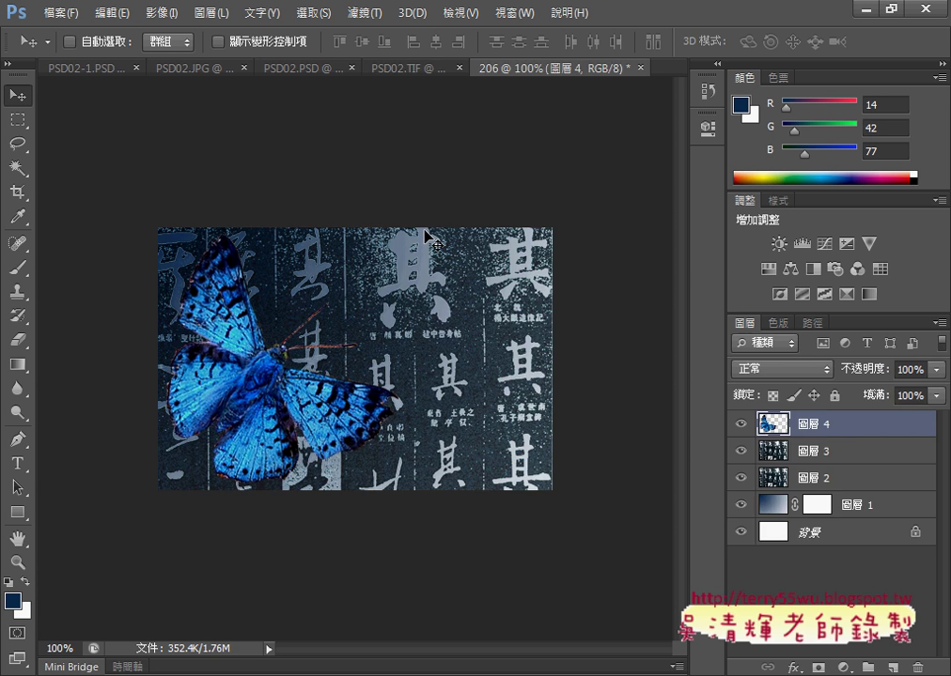
Enable Drop Shadow on 圖層 4 and set its colour to white (ffffff)
{"action": "double_click", "coordinate": [874, 424]}
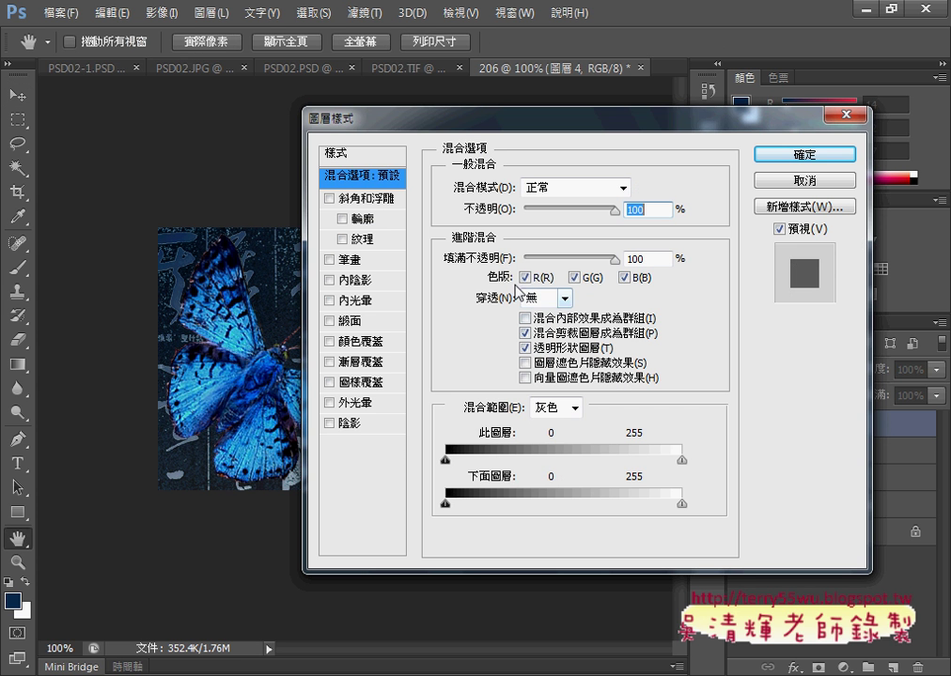
{"action": "left_click", "coordinate": [329, 424]}
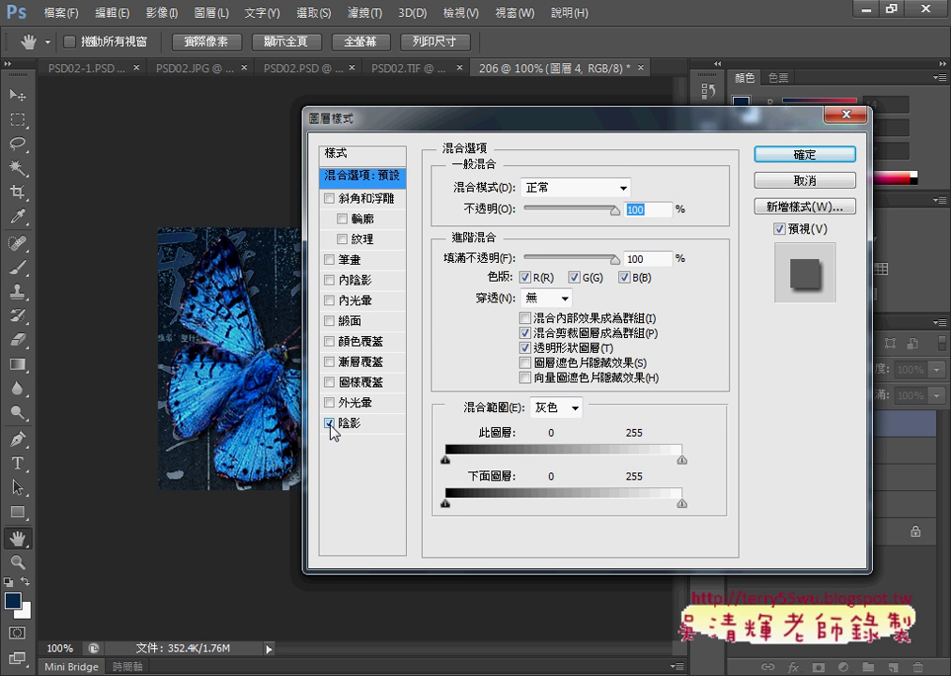
{"action": "left_click", "coordinate": [359, 424]}
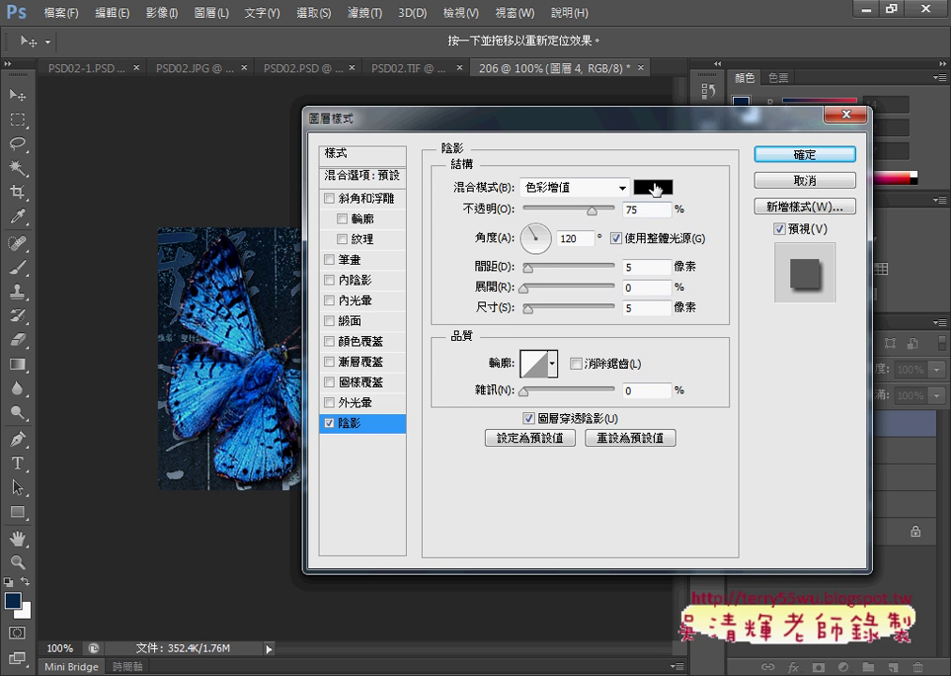
{"action": "left_click", "coordinate": [655, 190]}
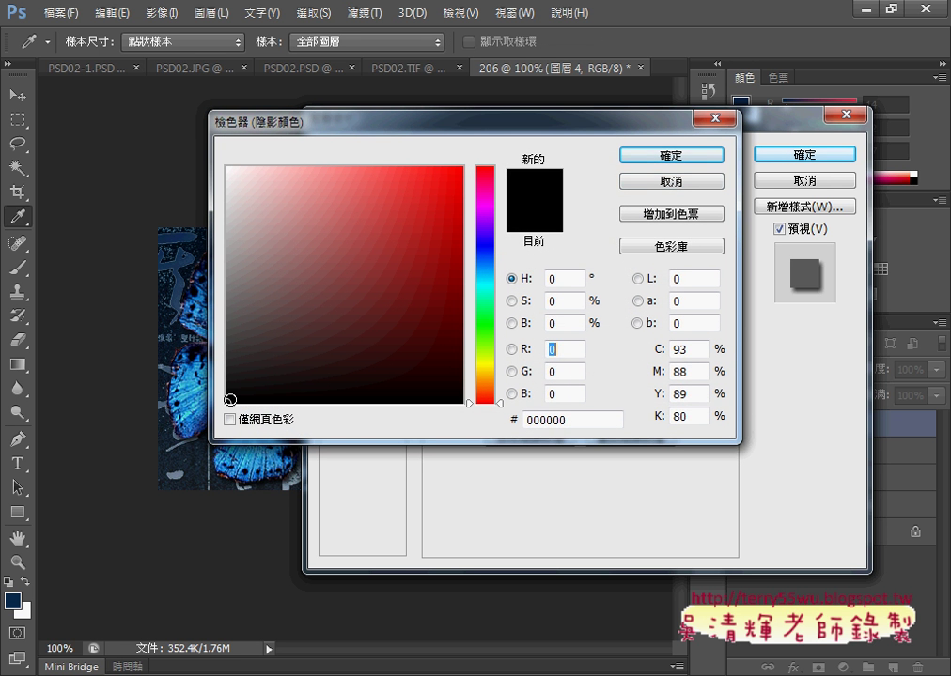
{"action": "mouse_move", "coordinate": [227, 193]}
{"action": "left_mouse_down"}
{"action": "mouse_move", "coordinate": [229, 164]}
{"action": "mouse_move", "coordinate": [220, 160]}
{"action": "left_mouse_up"}
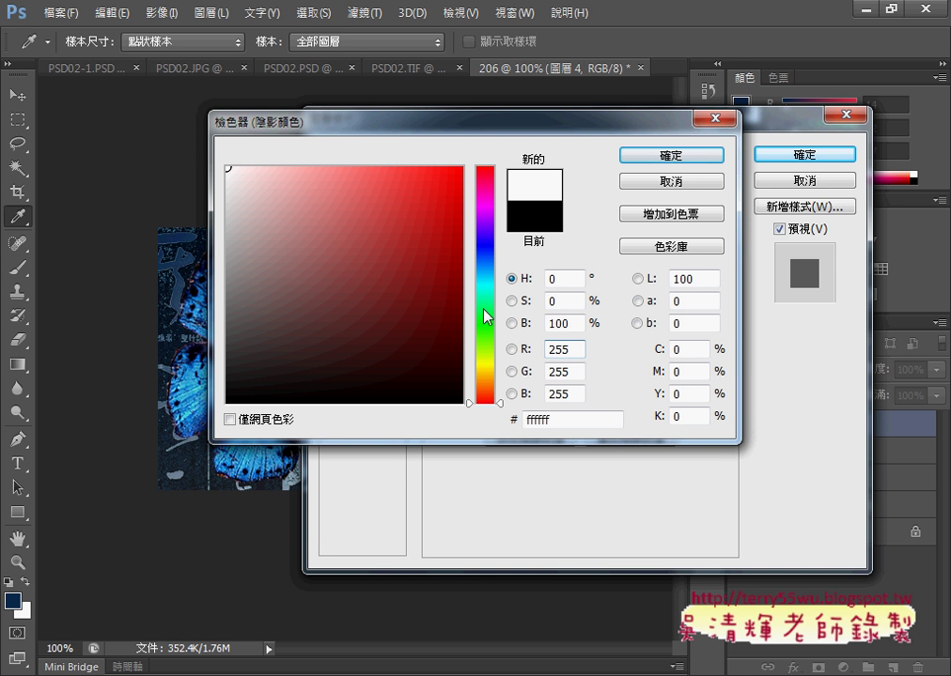
{"action": "left_click", "coordinate": [552, 372]}
{"action": "left_click", "coordinate": [669, 156]}
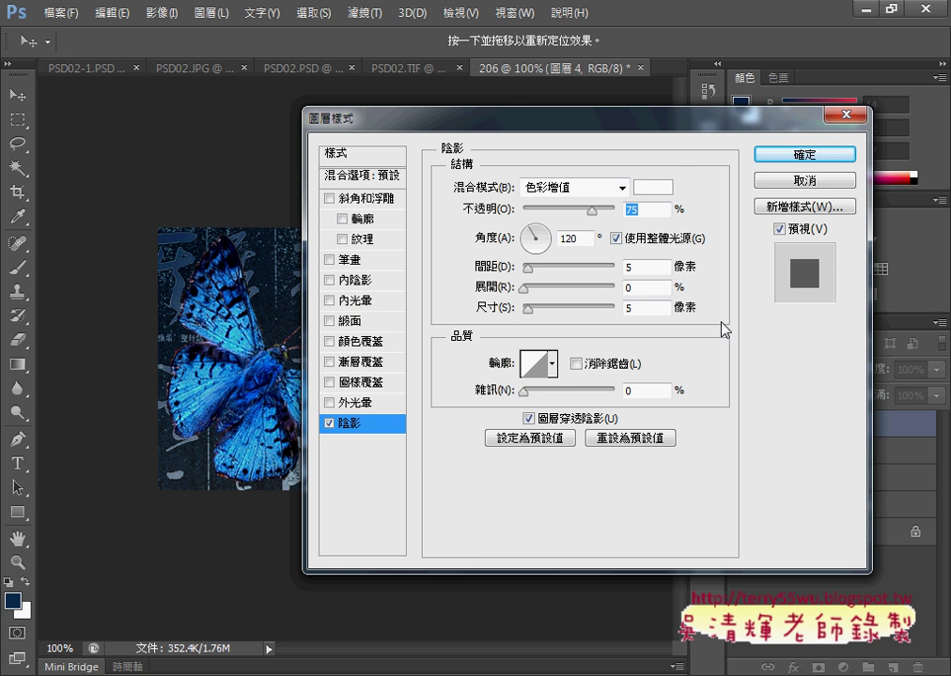
{"action": "left_click_drag", "start_coordinate": [596, 122], "coordinate": [662, 123]}
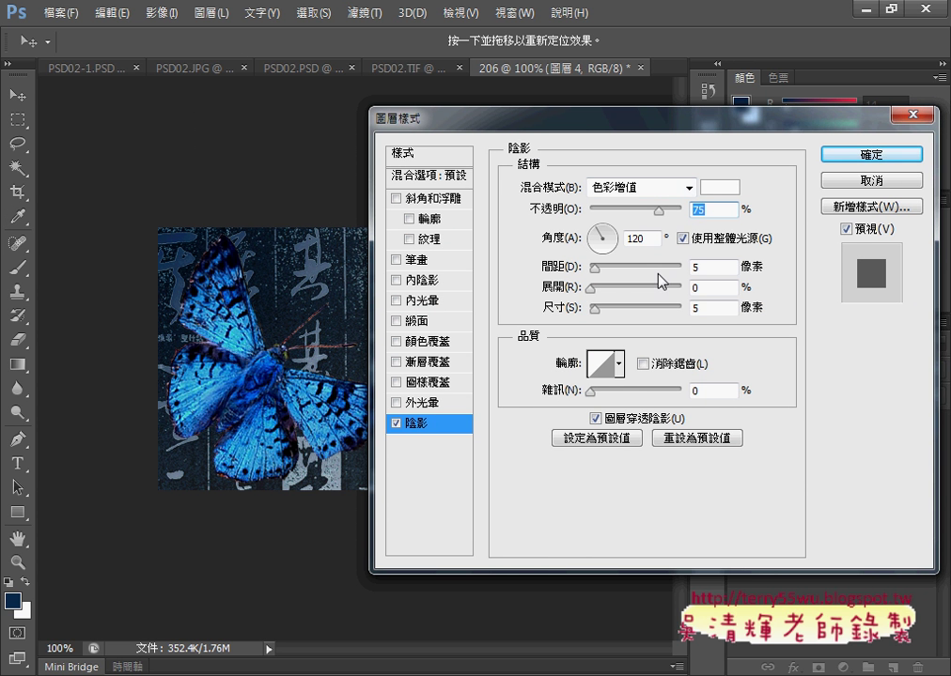
Set the drop shadow blend mode to Normal (正常)
{"action": "mouse_move", "coordinate": [592, 288]}
{"action": "left_mouse_down"}
{"action": "mouse_move", "coordinate": [605, 291]}
{"action": "mouse_move", "coordinate": [606, 309]}
{"action": "left_mouse_up"}
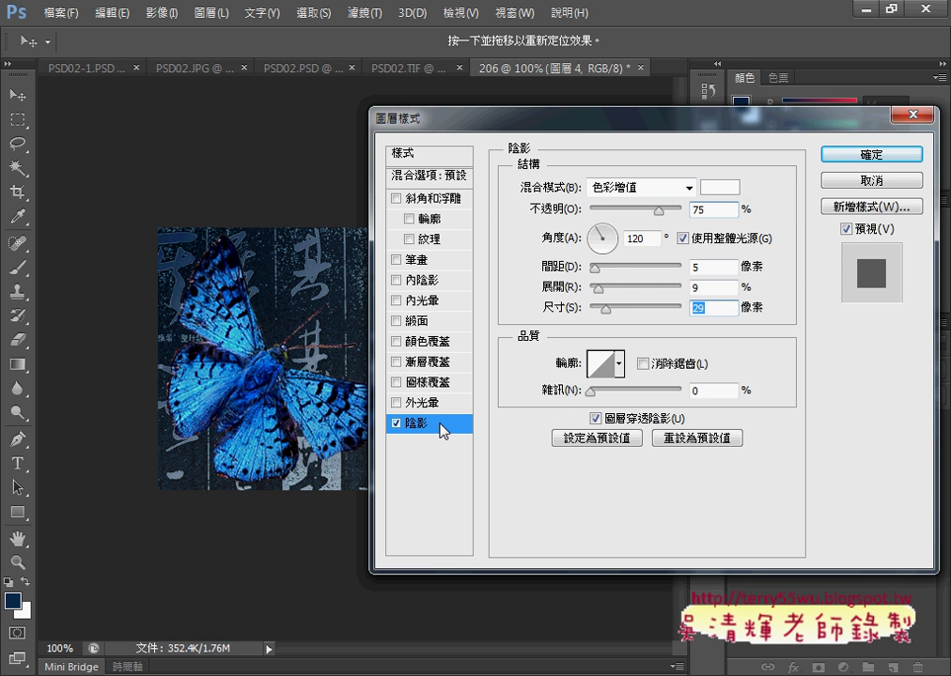
{"action": "left_click_drag", "start_coordinate": [597, 287], "coordinate": [602, 288]}
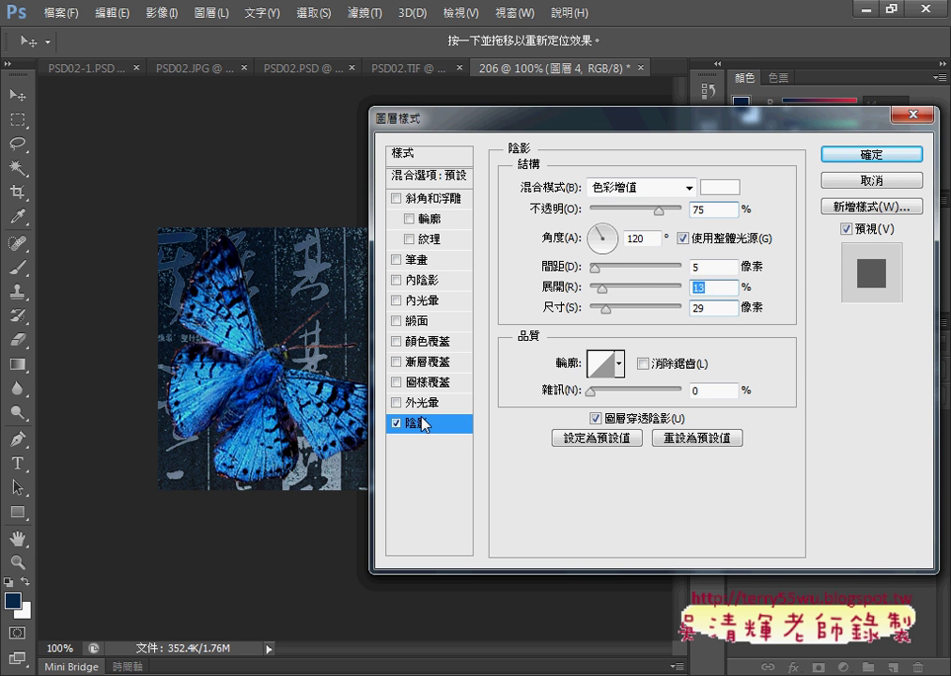
{"action": "left_click", "coordinate": [667, 189]}
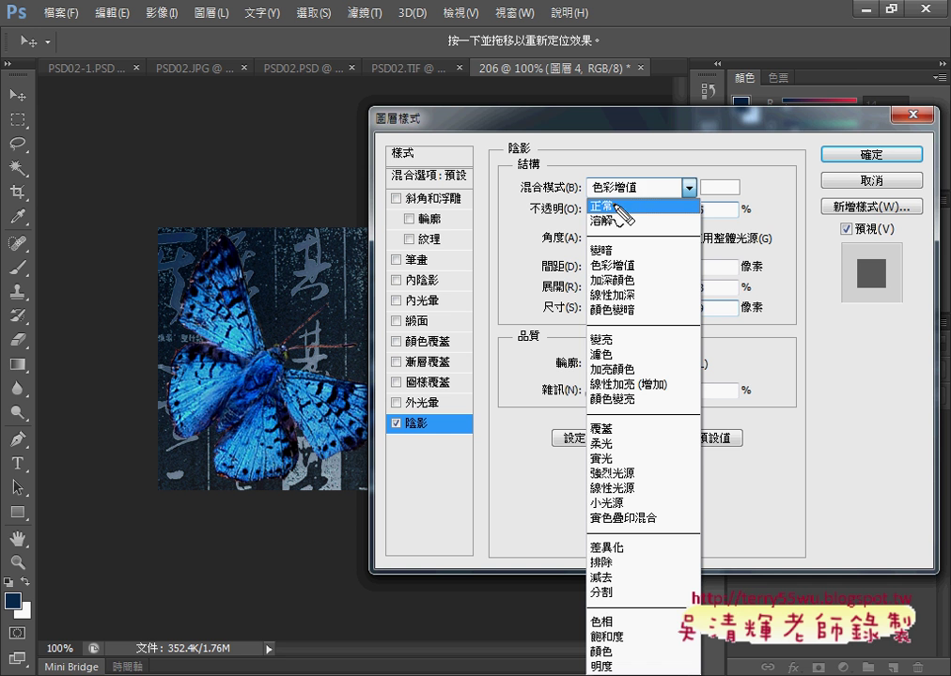
{"action": "left_click_drag", "start_coordinate": [642, 178], "coordinate": [620, 215]}
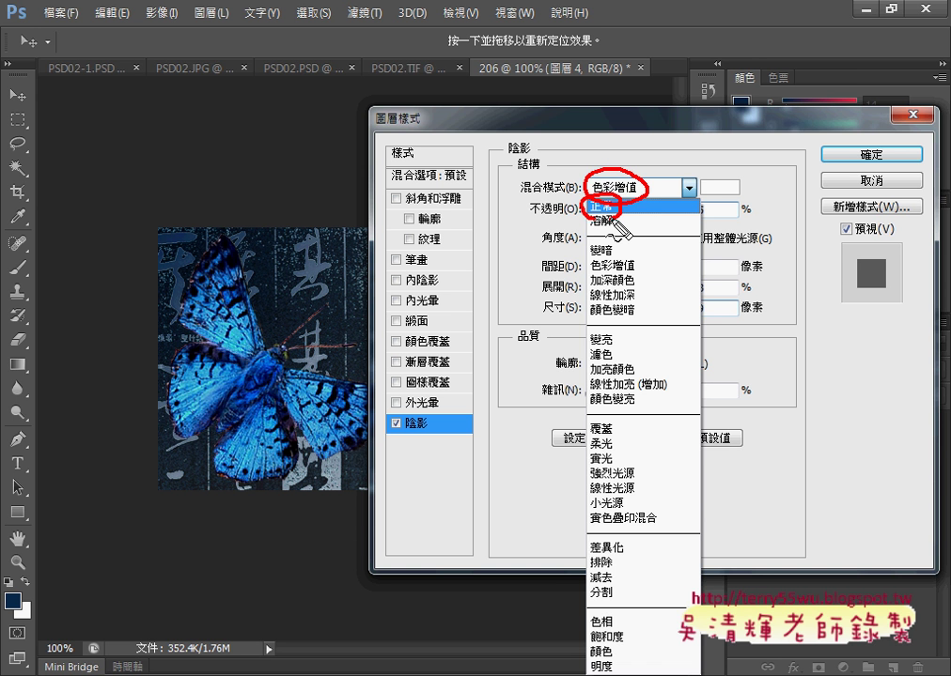
{"action": "key", "text": "Escape"}
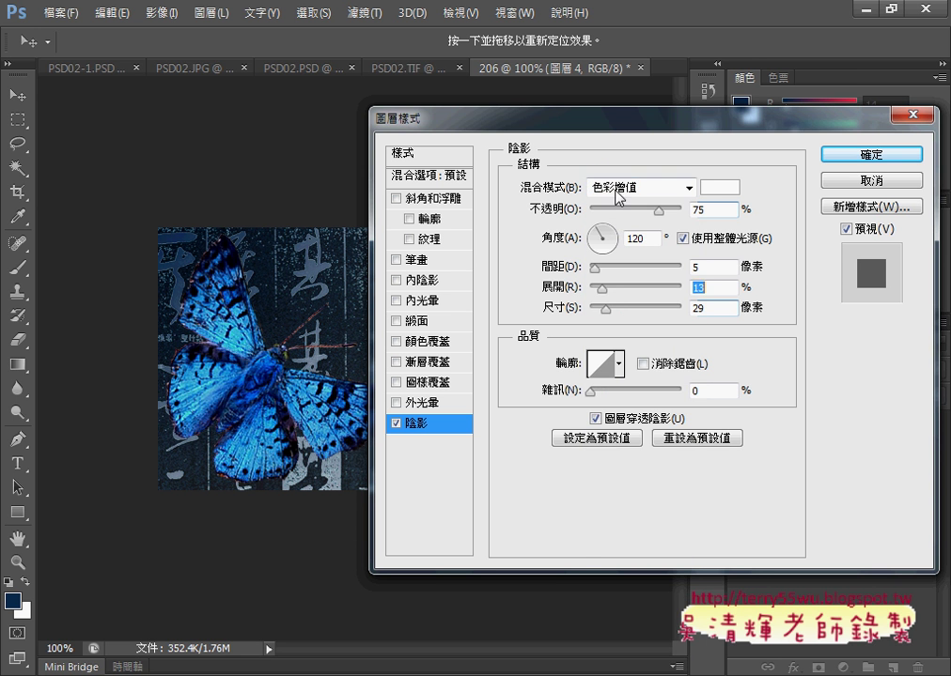
{"action": "left_click", "coordinate": [620, 194]}
{"action": "left_click", "coordinate": [606, 206]}
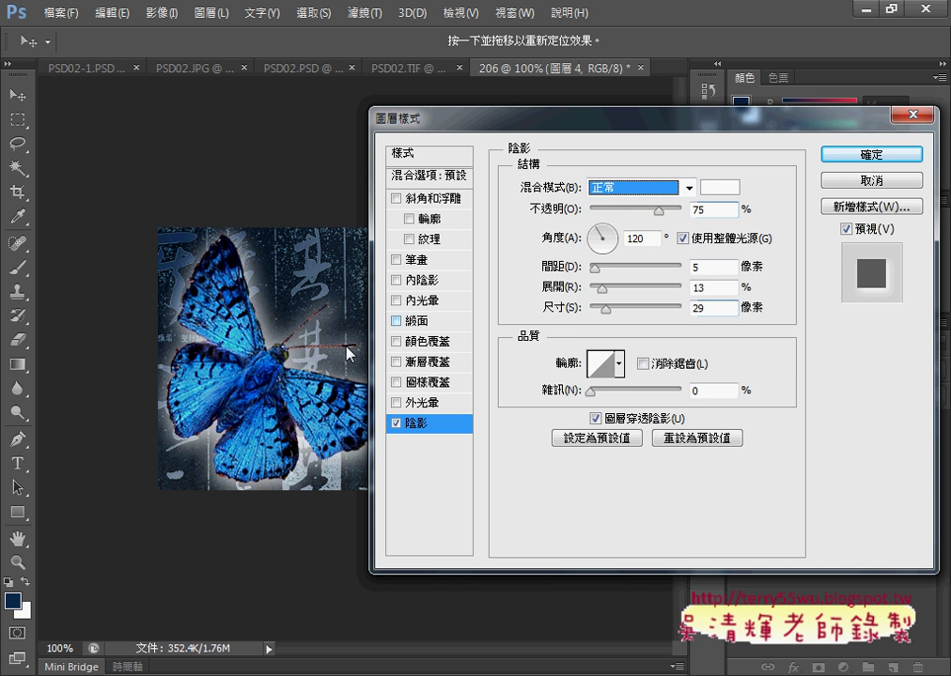
Set the shadow spread to 5% and size to 20 px, and apply
{"action": "mouse_move", "coordinate": [597, 288]}
{"action": "left_mouse_down"}
{"action": "mouse_move", "coordinate": [582, 299]}
{"action": "mouse_move", "coordinate": [602, 309]}
{"action": "mouse_move", "coordinate": [601, 293]}
{"action": "left_mouse_up"}
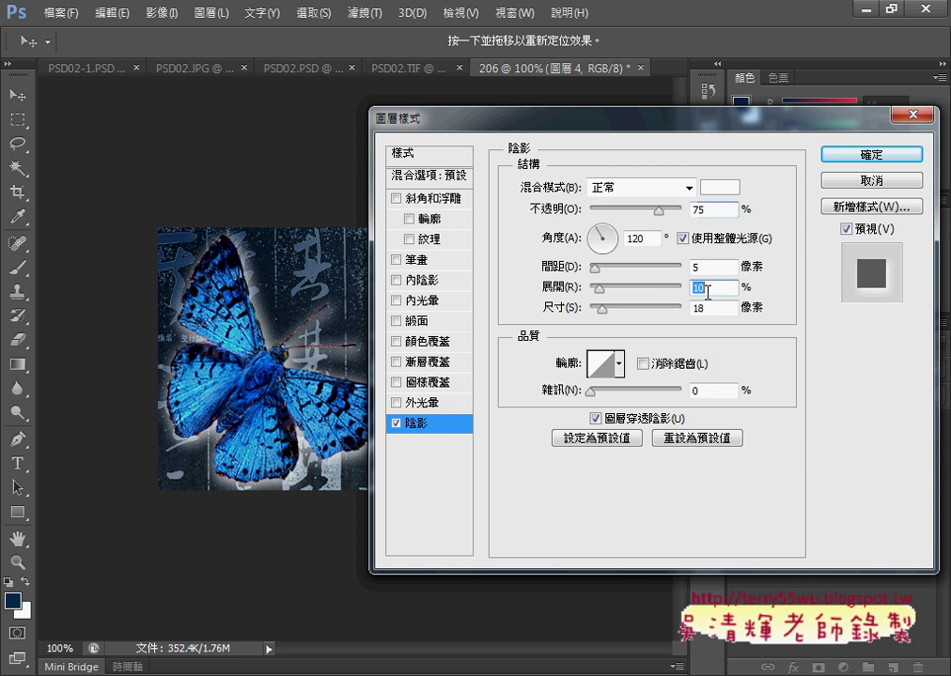
{"action": "type", "text": "5"}
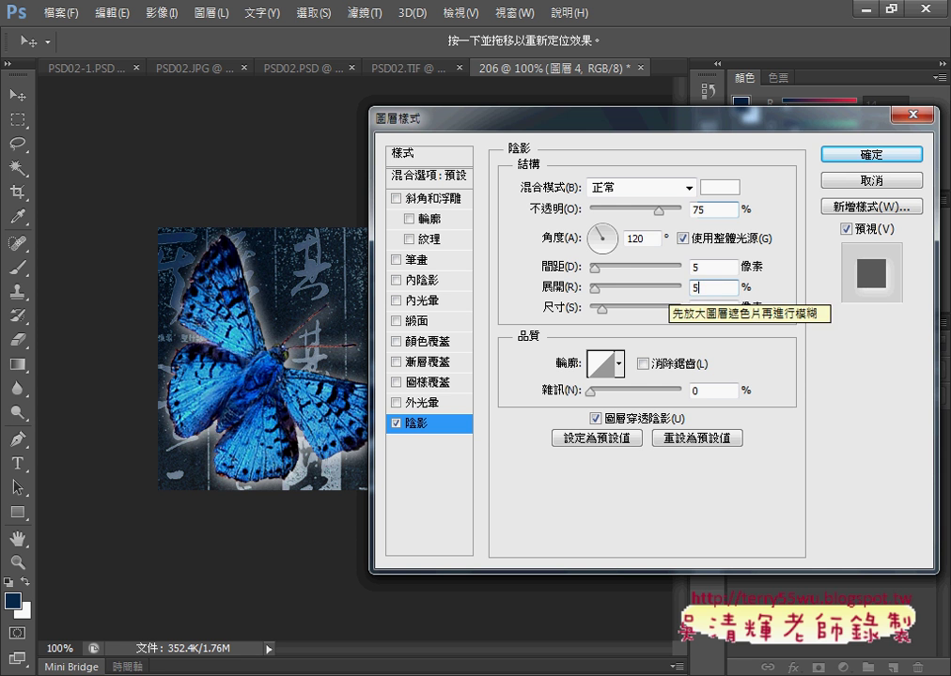
{"action": "double_click", "coordinate": [708, 307]}
{"action": "type", "text": "2"}
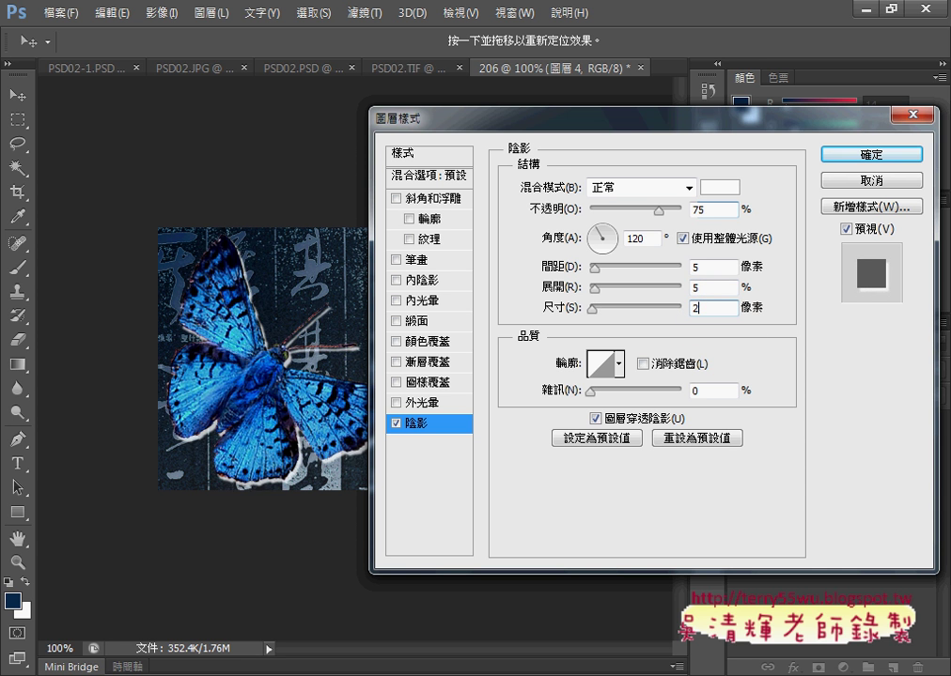
{"action": "type", "text": "0"}
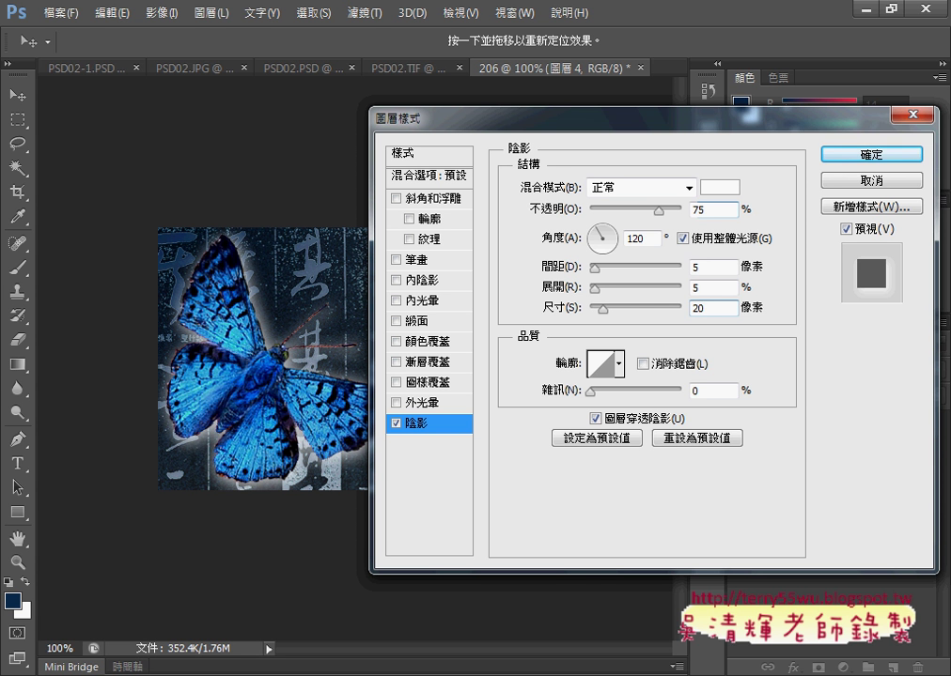
{"action": "left_click", "coordinate": [874, 152]}
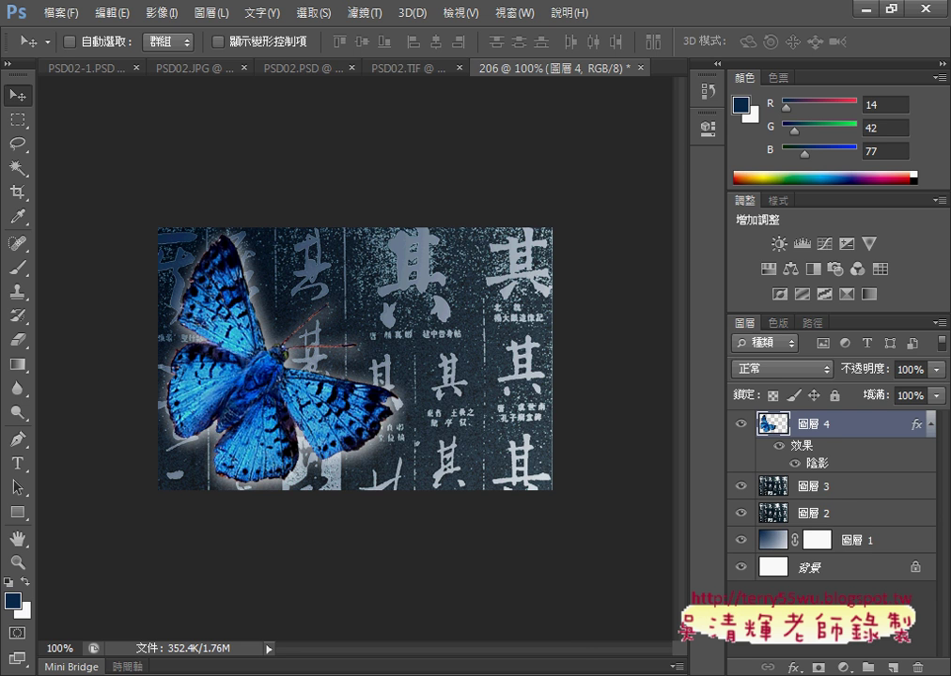
Check the exam PDF, then reopen 圖層 4's Drop Shadow settings for review
{"action": "key", "text": "alt+Tab"}
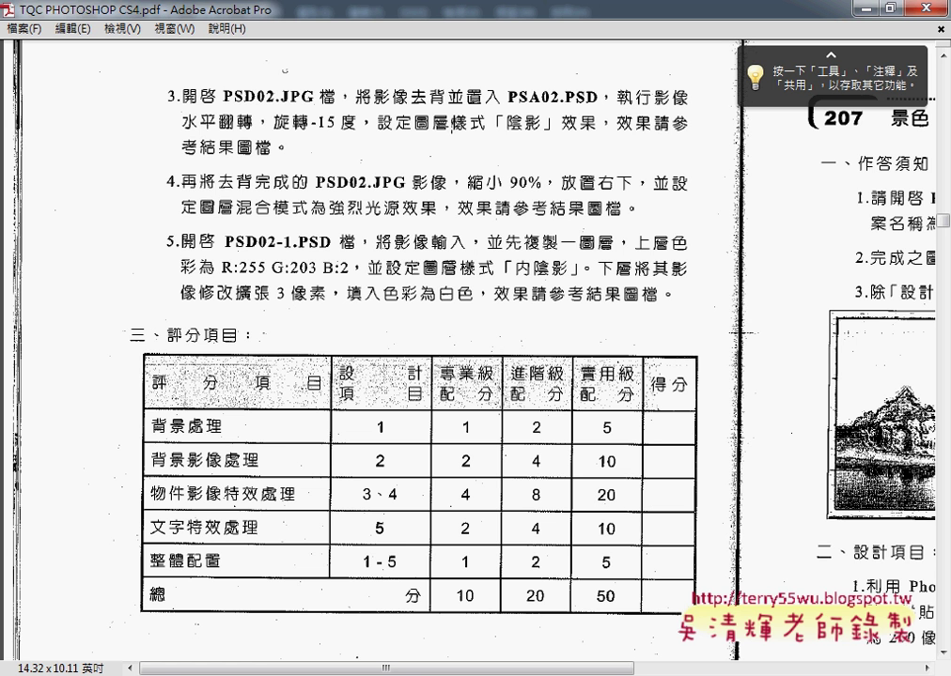
{"action": "key", "text": "alt+Tab"}
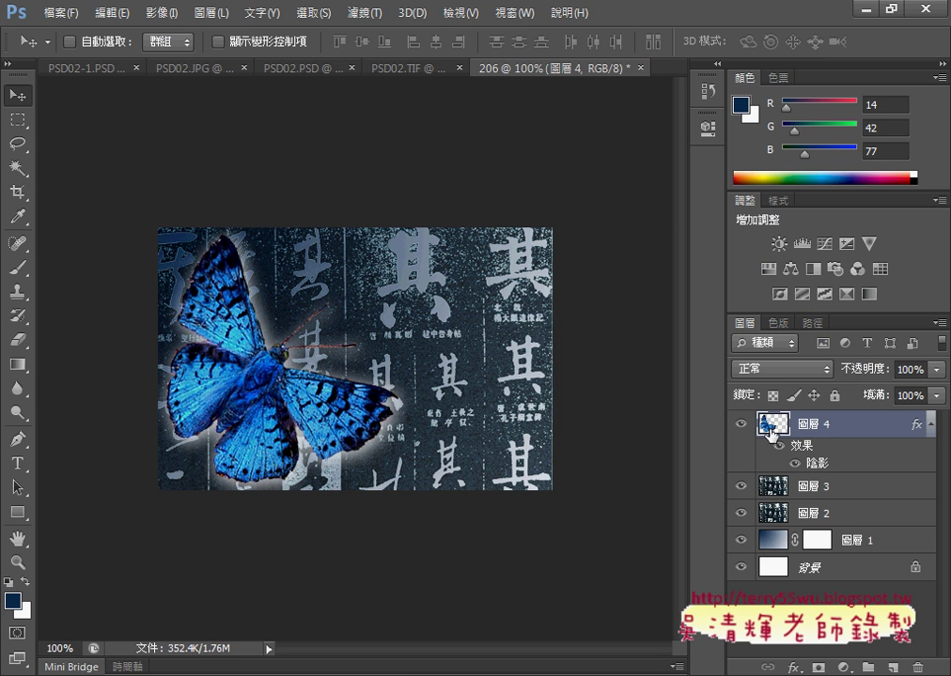
{"action": "double_click", "coordinate": [778, 428]}
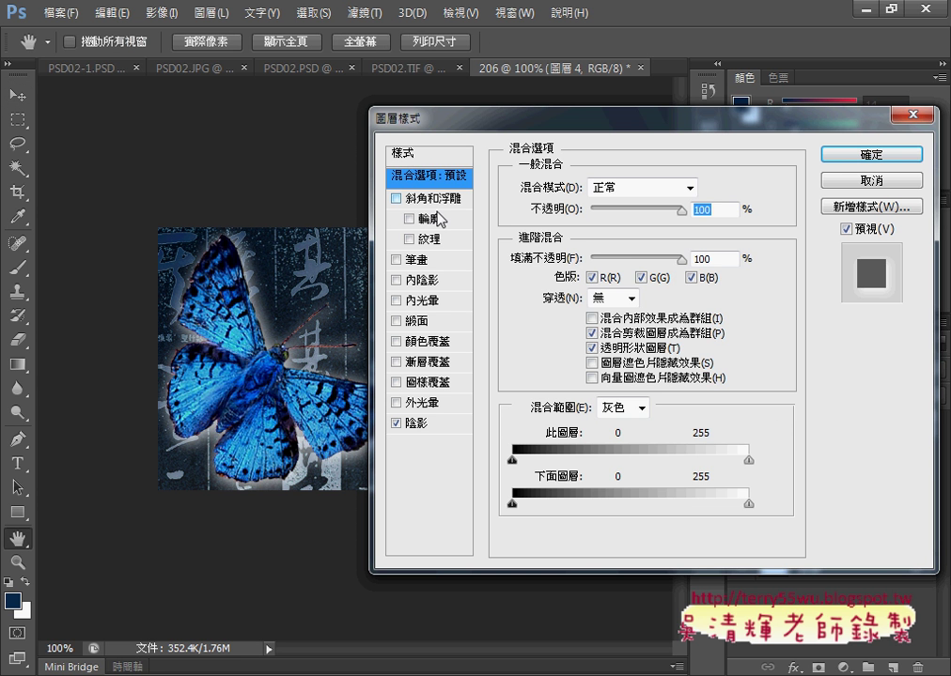
{"action": "left_click", "coordinate": [429, 426]}
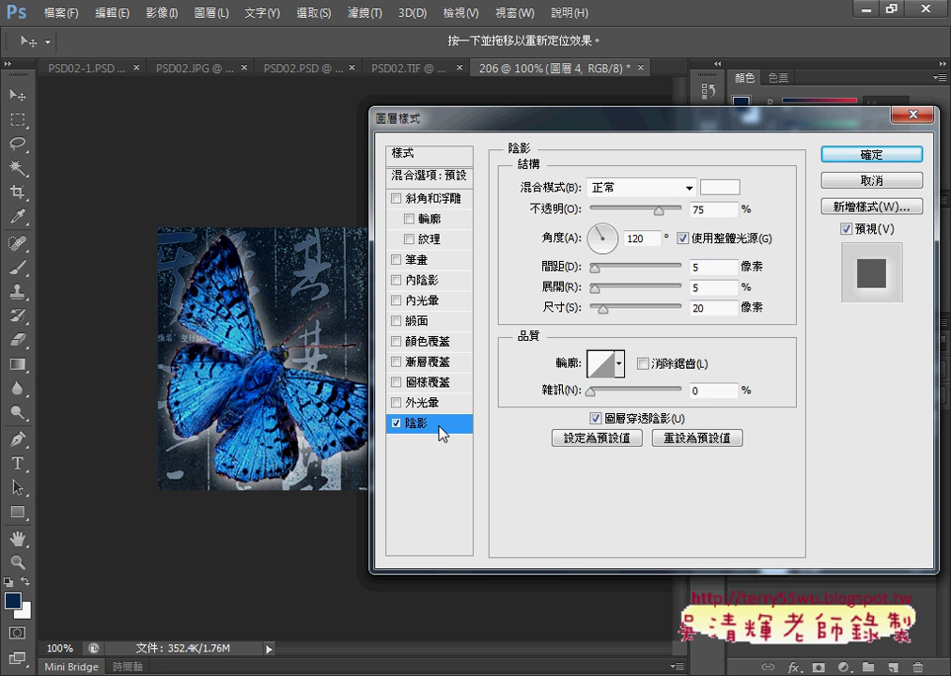
{"action": "left_click", "coordinate": [651, 191]}
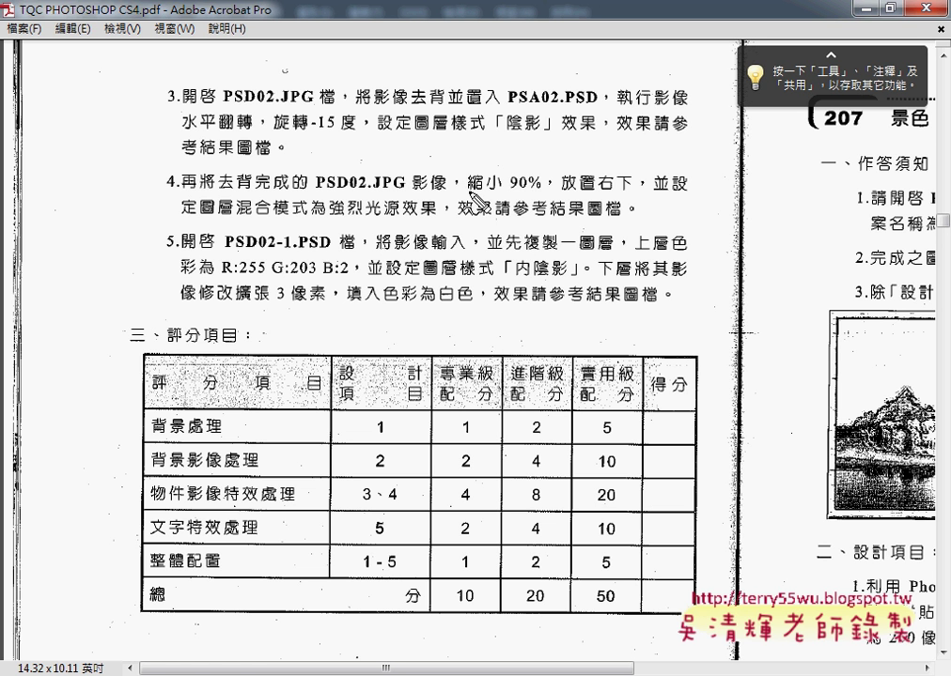
Underline step 4's 縮小 90%, PSD02.JPG file name and blend-mode requirements in the PDF
{"action": "left_click_drag", "start_coordinate": [468, 193], "coordinate": [640, 192]}
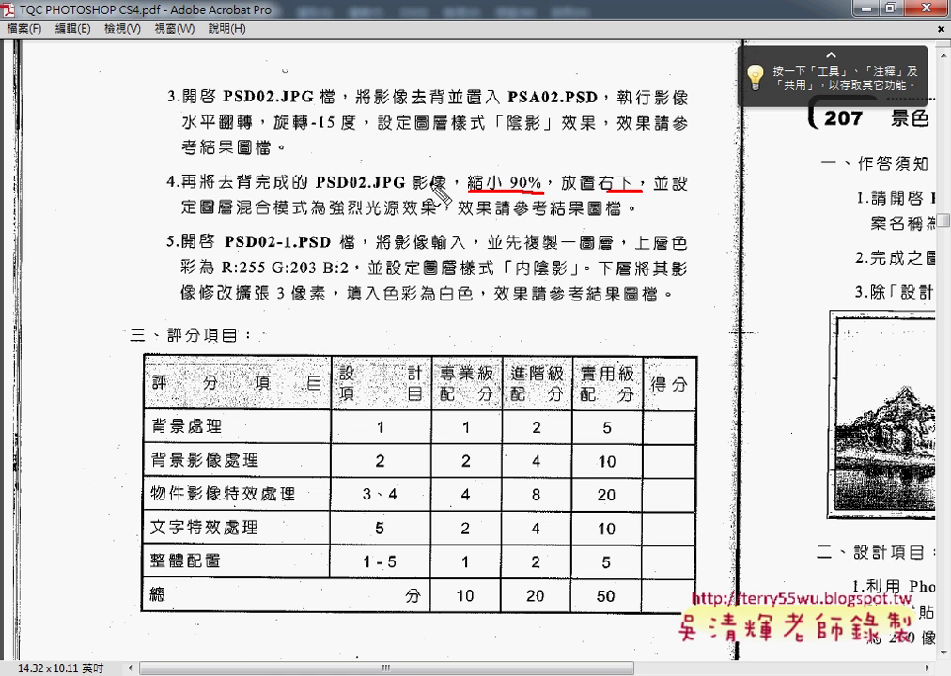
{"action": "left_click_drag", "start_coordinate": [315, 197], "coordinate": [400, 196]}
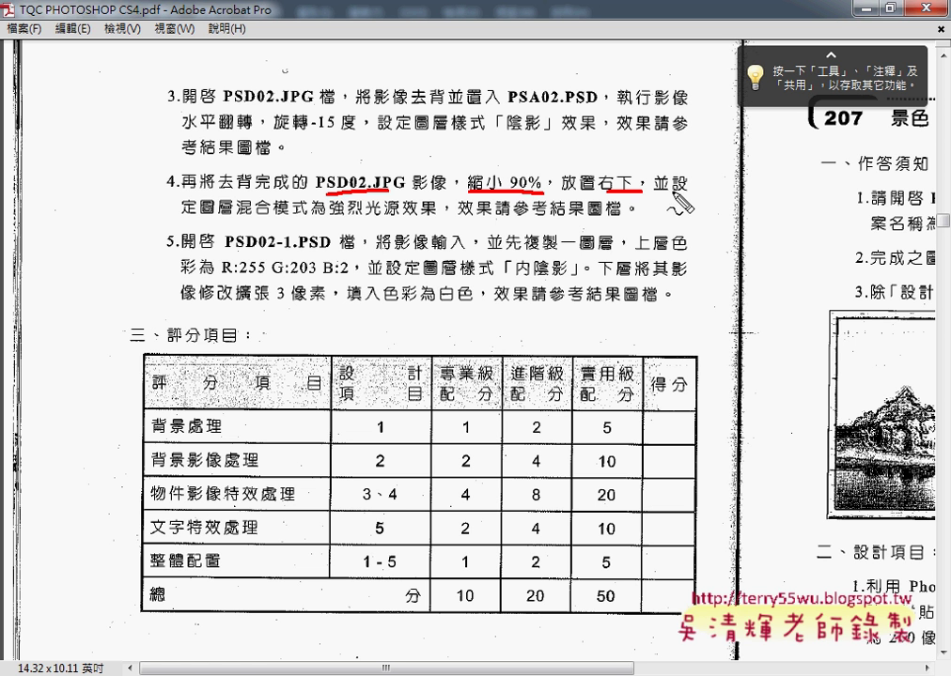
{"action": "left_click_drag", "start_coordinate": [329, 222], "coordinate": [406, 221]}
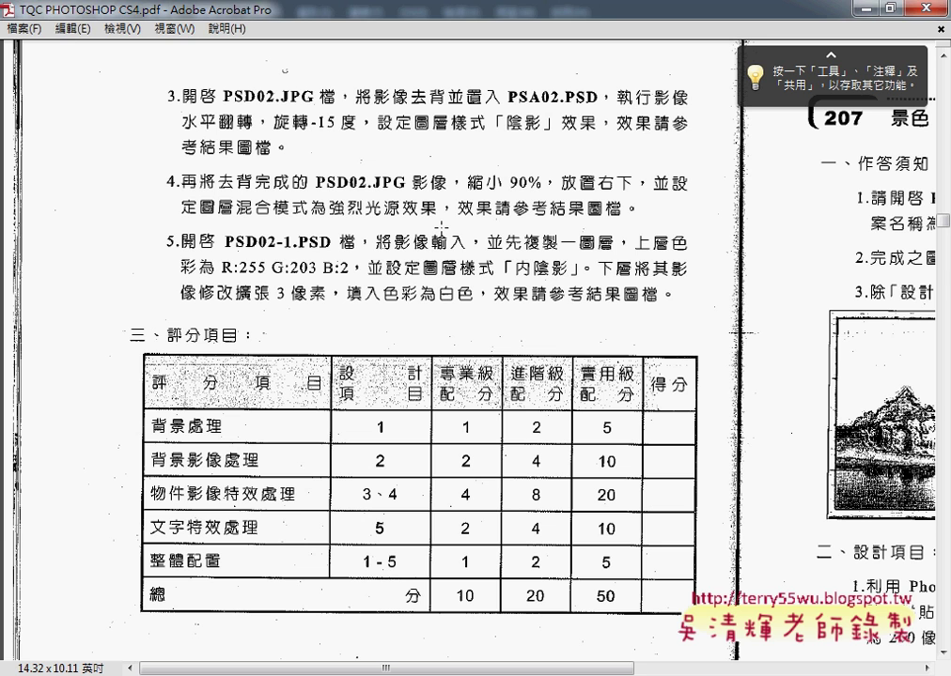
{"action": "left_click", "coordinate": [863, 8]}
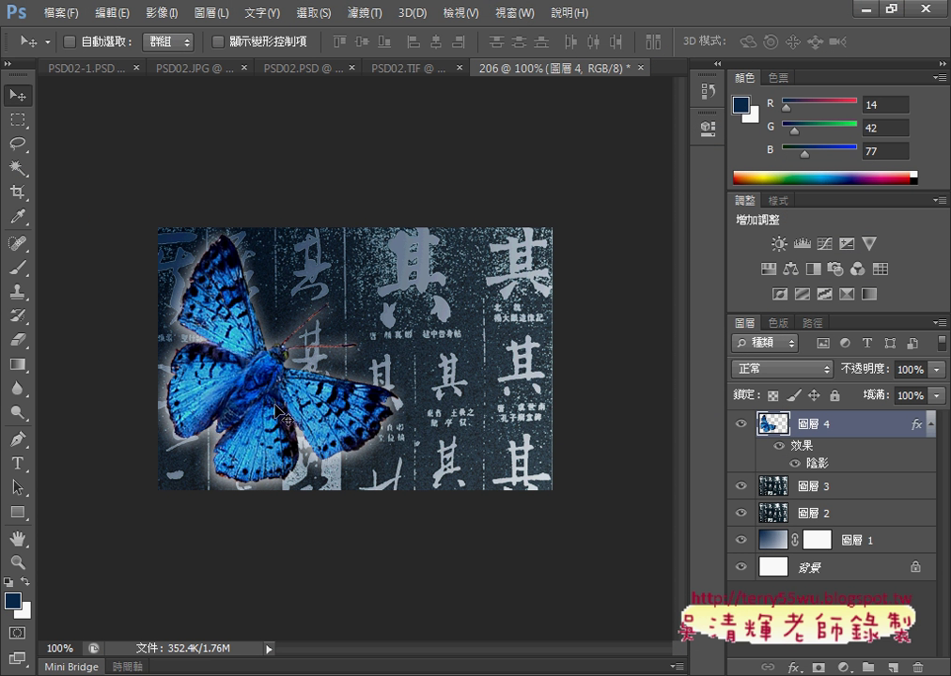
Duplicate the butterfly layer 圖層 4 as a new layer named 圖層 5
{"action": "right_click", "coordinate": [776, 430]}
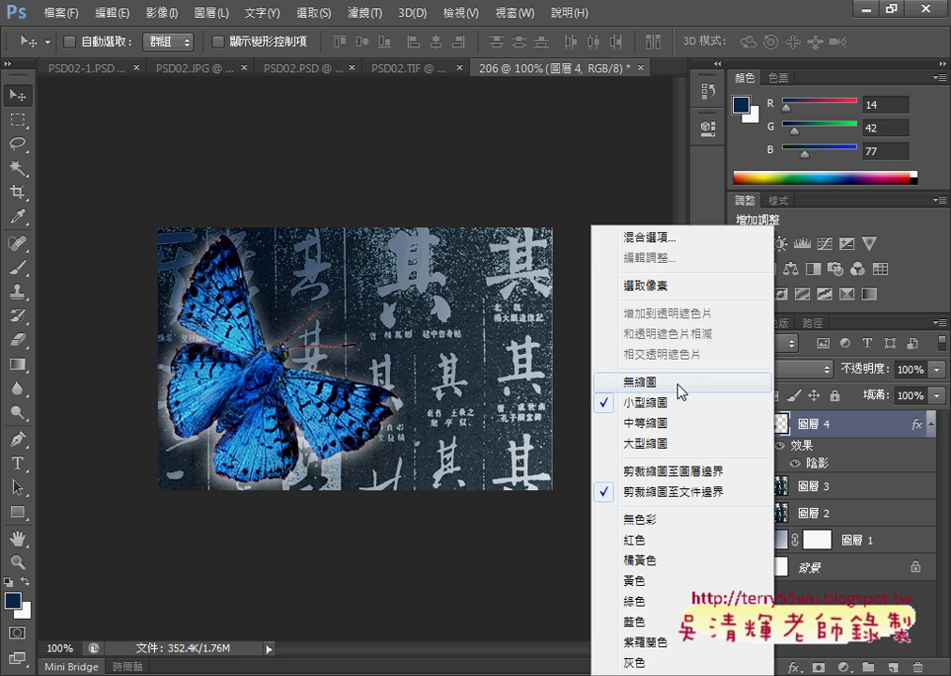
{"action": "left_click", "coordinate": [866, 430]}
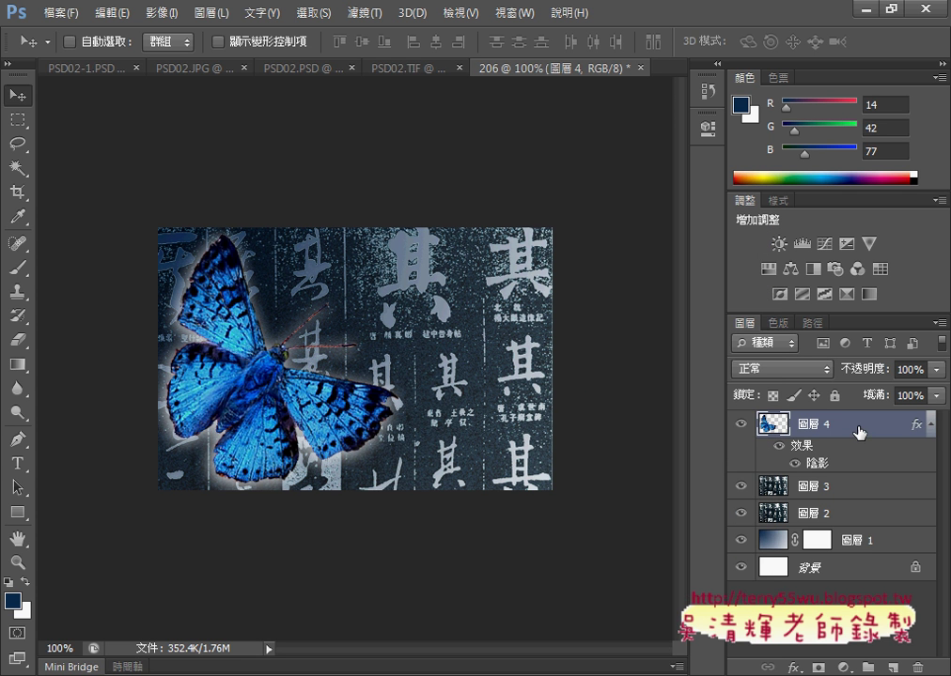
{"action": "right_click", "coordinate": [878, 433]}
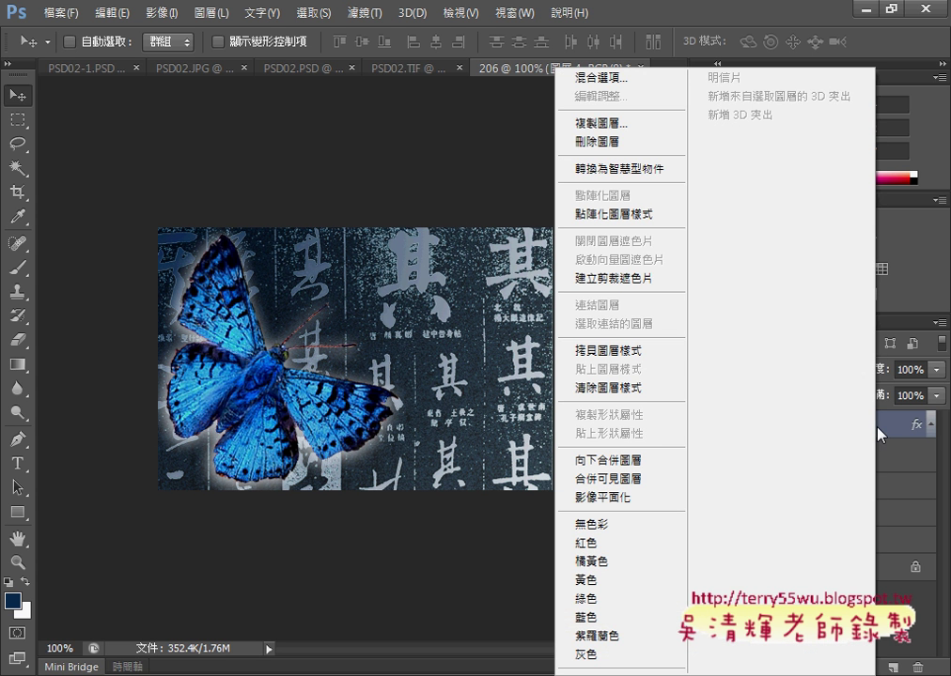
{"action": "left_click", "coordinate": [657, 125]}
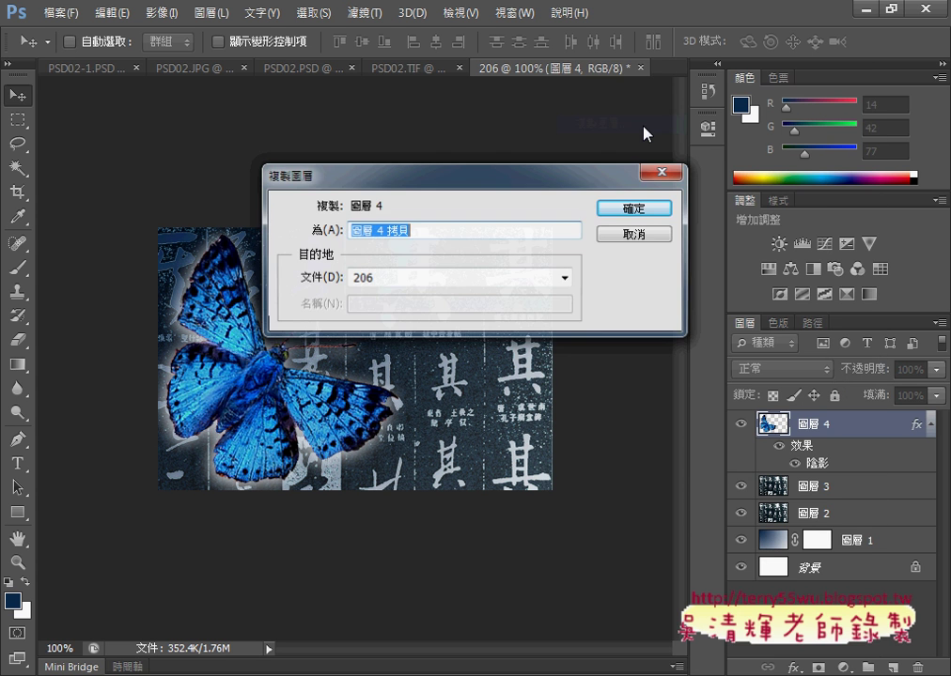
{"action": "left_click", "coordinate": [377, 233]}
{"action": "left_click_drag", "start_coordinate": [377, 233], "coordinate": [456, 232]}
{"action": "type", "text": "5"}
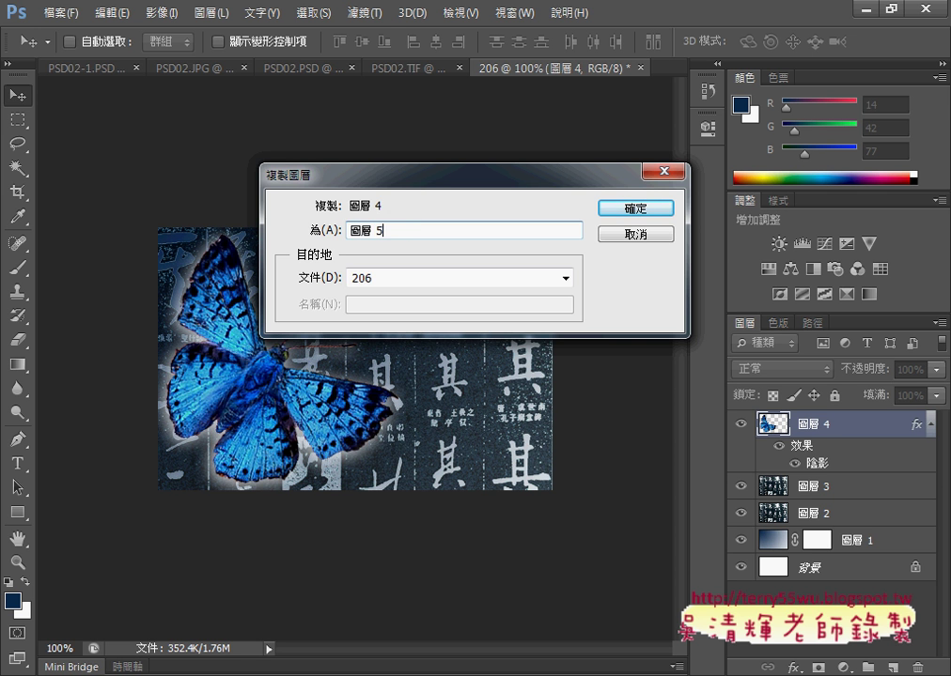
{"action": "key", "text": "Return"}
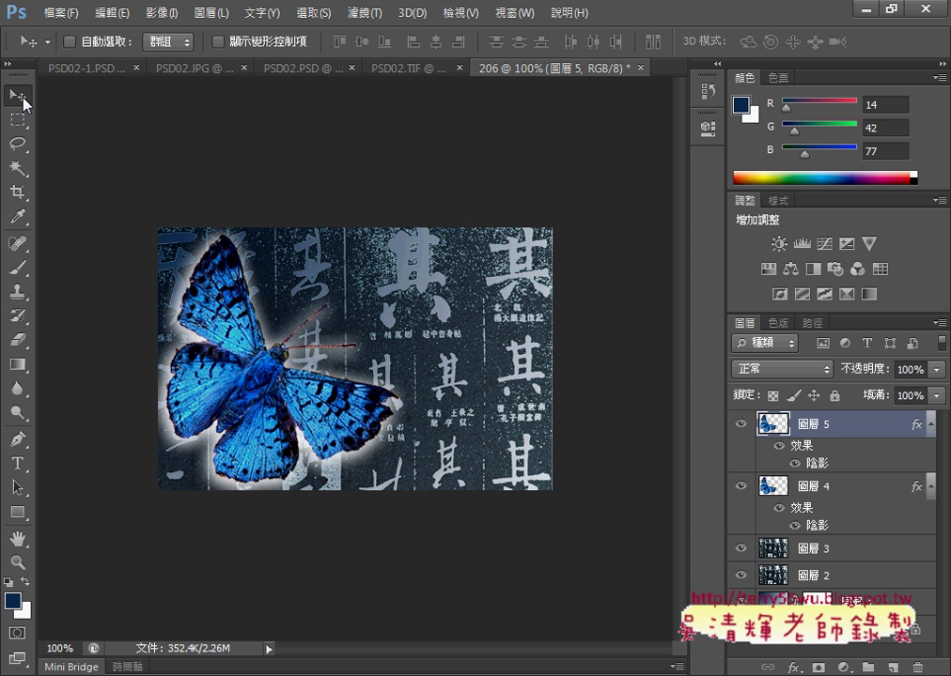
Move 圖層 5 to the right and scale it proportionally to 90%
{"action": "left_click_drag", "start_coordinate": [242, 380], "coordinate": [418, 380]}
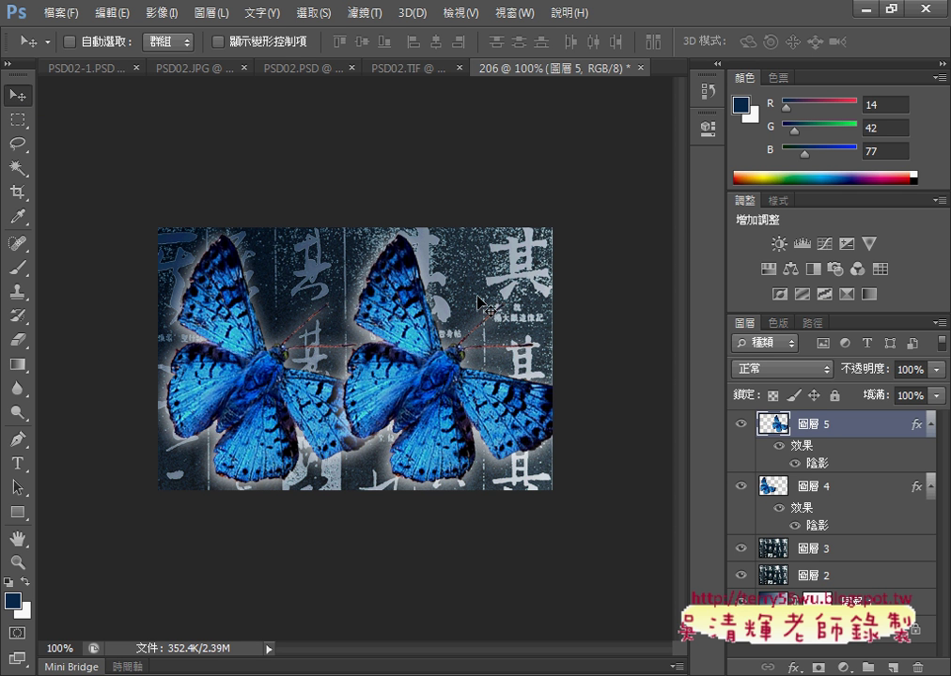
{"action": "key", "text": "ctrl+t"}
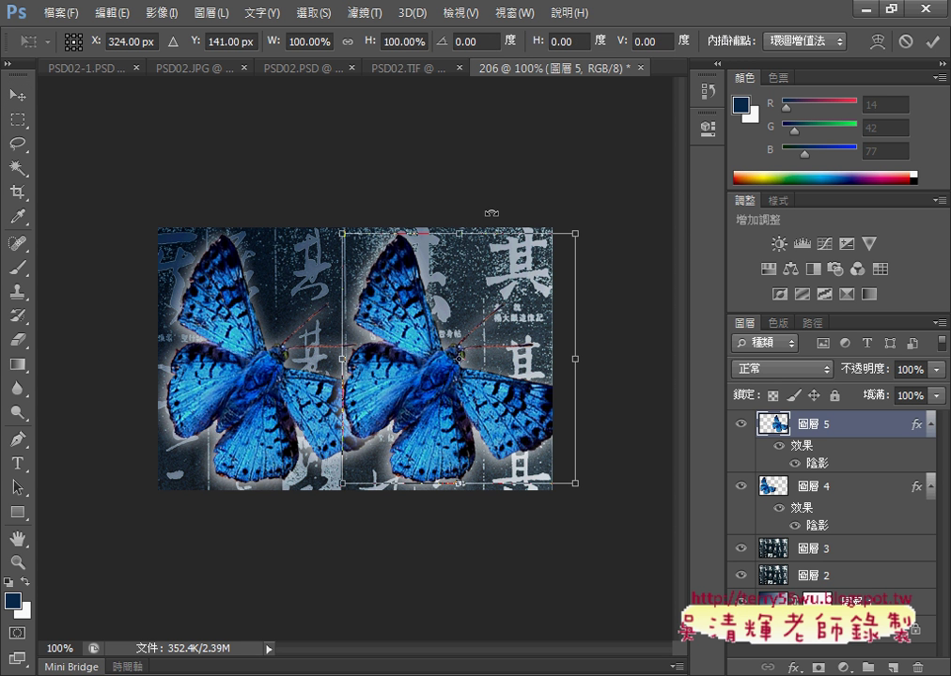
{"action": "left_click", "coordinate": [347, 41]}
{"action": "left_click", "coordinate": [404, 41]}
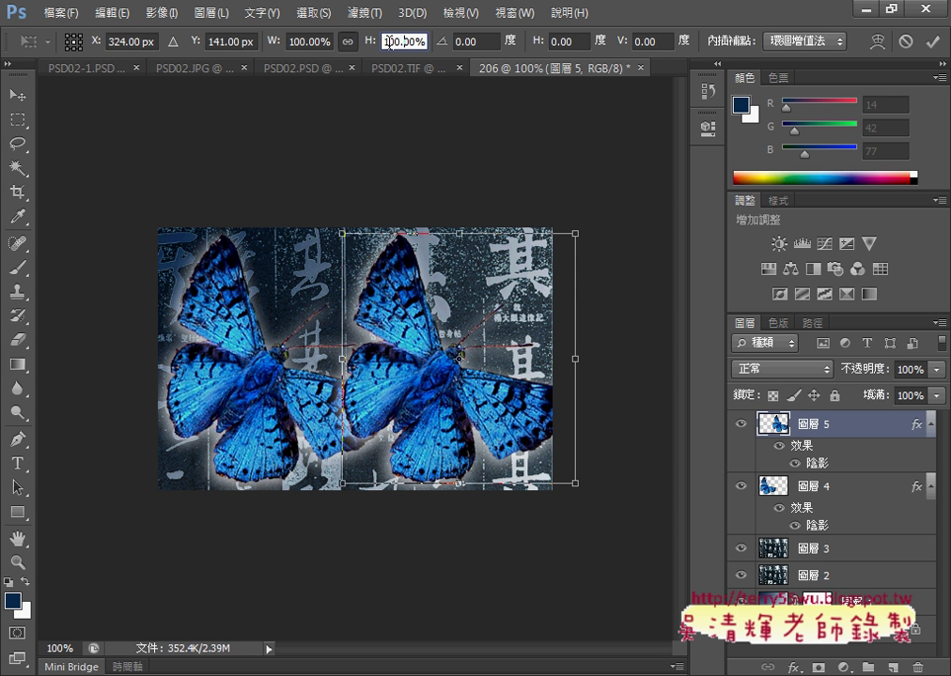
{"action": "left_click_drag", "start_coordinate": [400, 42], "coordinate": [381, 43]}
{"action": "type", "text": "90"}
{"action": "key", "text": "Return"}
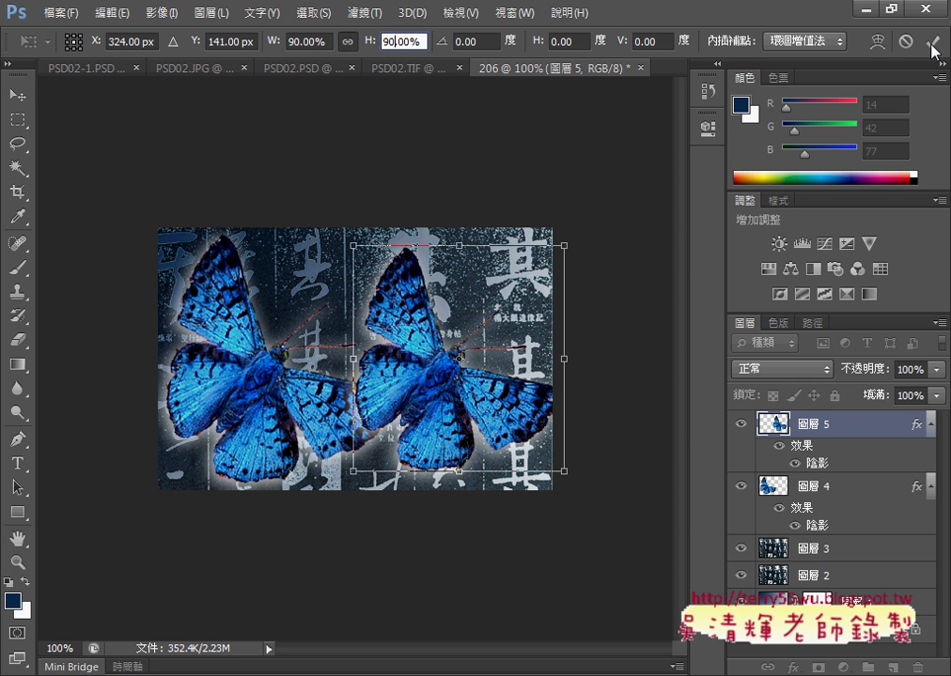
{"action": "left_click", "coordinate": [931, 42]}
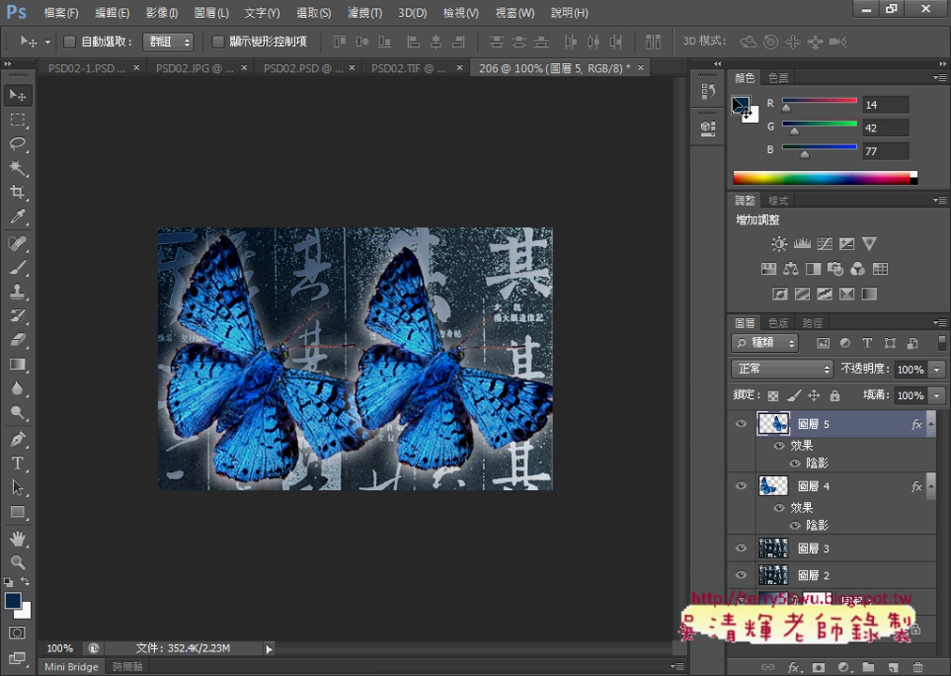
Flip the butterfly copy horizontally, then view the PSD02.TIF reference
{"action": "left_click", "coordinate": [111, 15]}
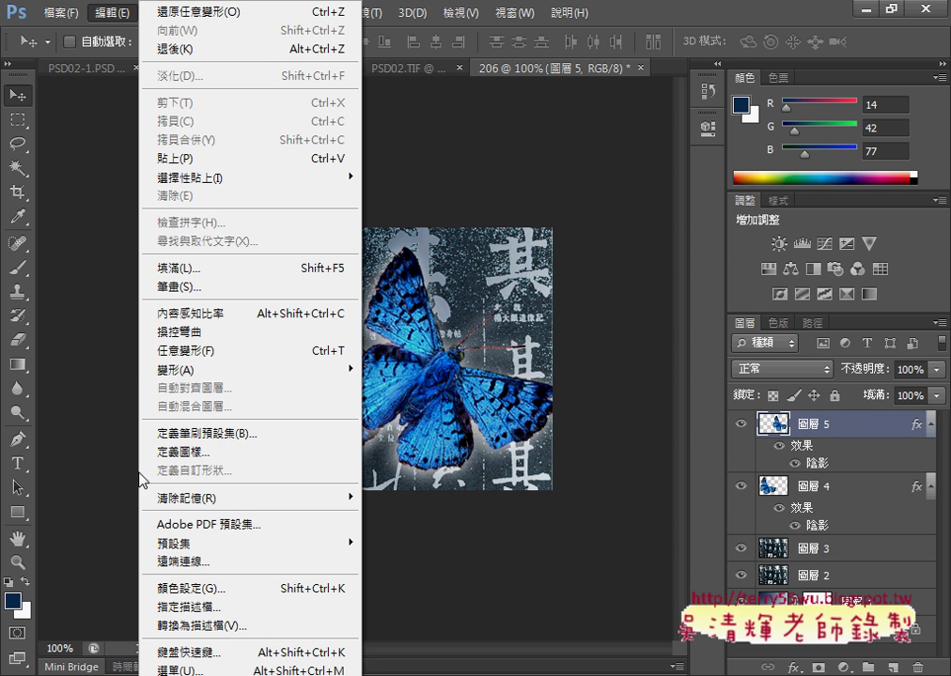
{"action": "mouse_move", "coordinate": [249, 369]}
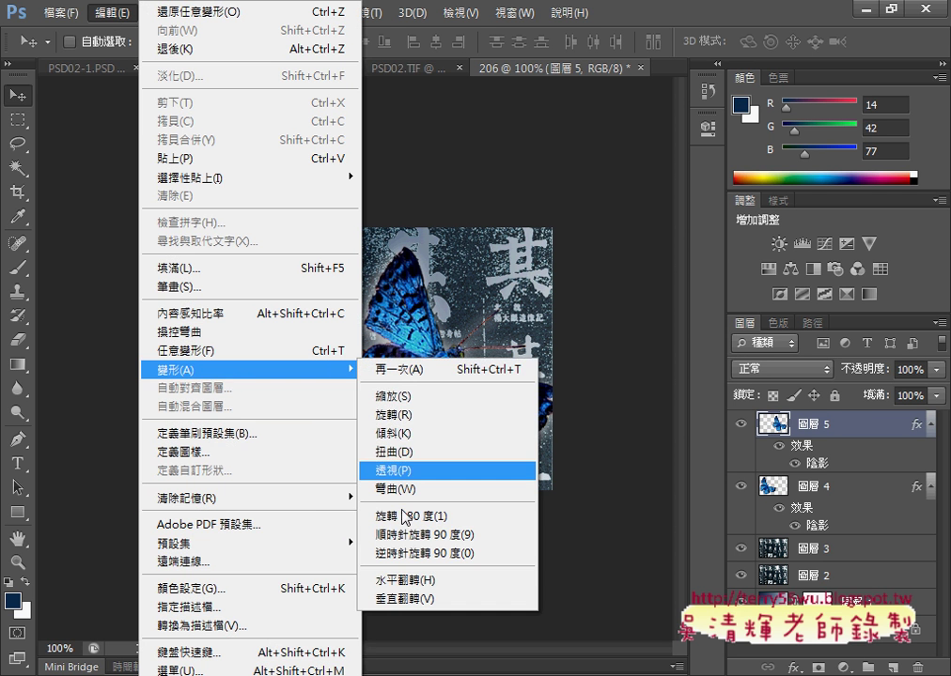
{"action": "left_click", "coordinate": [416, 581]}
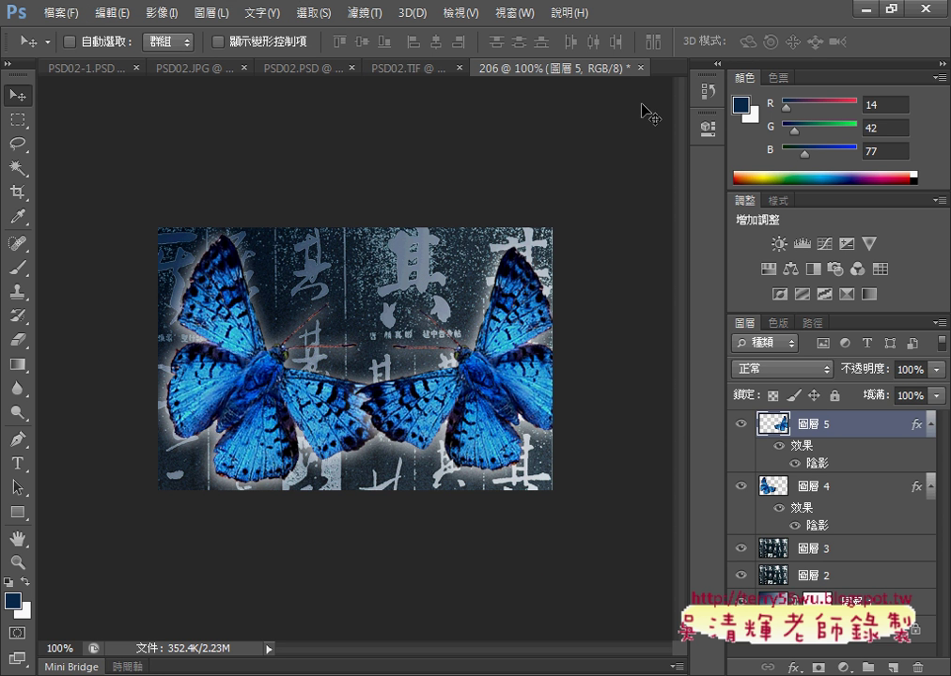
{"action": "left_click", "coordinate": [393, 68]}
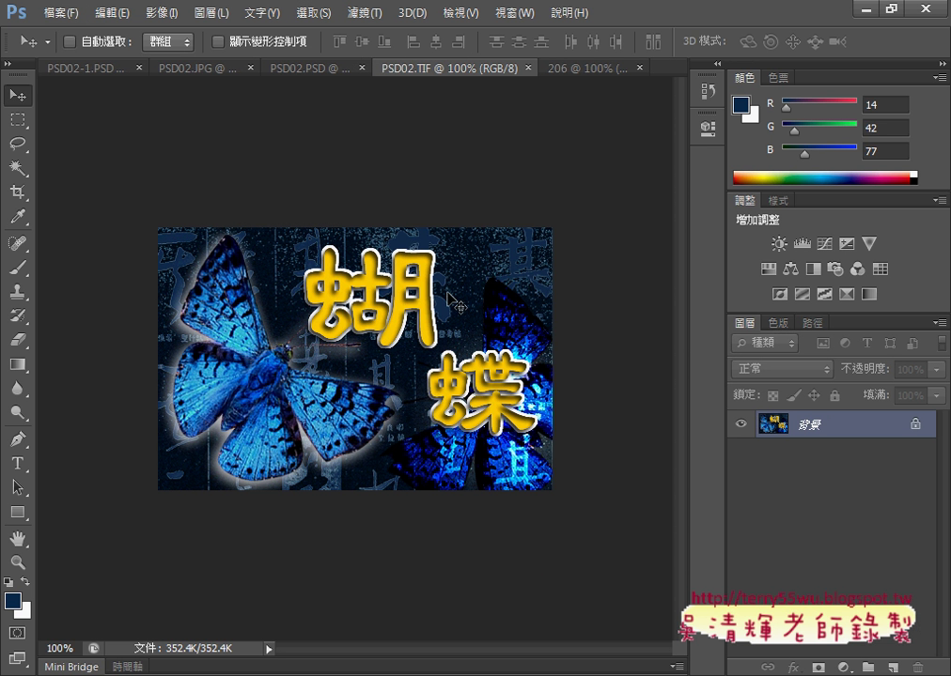
Set 圖層 5 to 強烈光源 blending and place the small butterfly at the lower right
{"action": "left_click", "coordinate": [587, 69]}
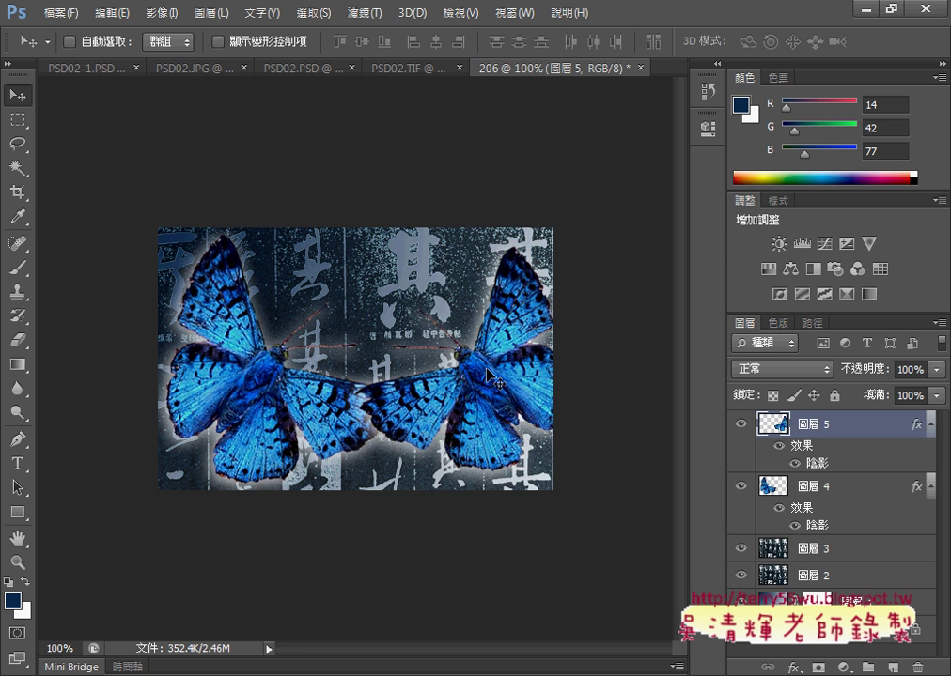
{"action": "mouse_move", "coordinate": [483, 378]}
{"action": "left_mouse_down"}
{"action": "mouse_move", "coordinate": [519, 451]}
{"action": "mouse_move", "coordinate": [507, 449]}
{"action": "left_mouse_up"}
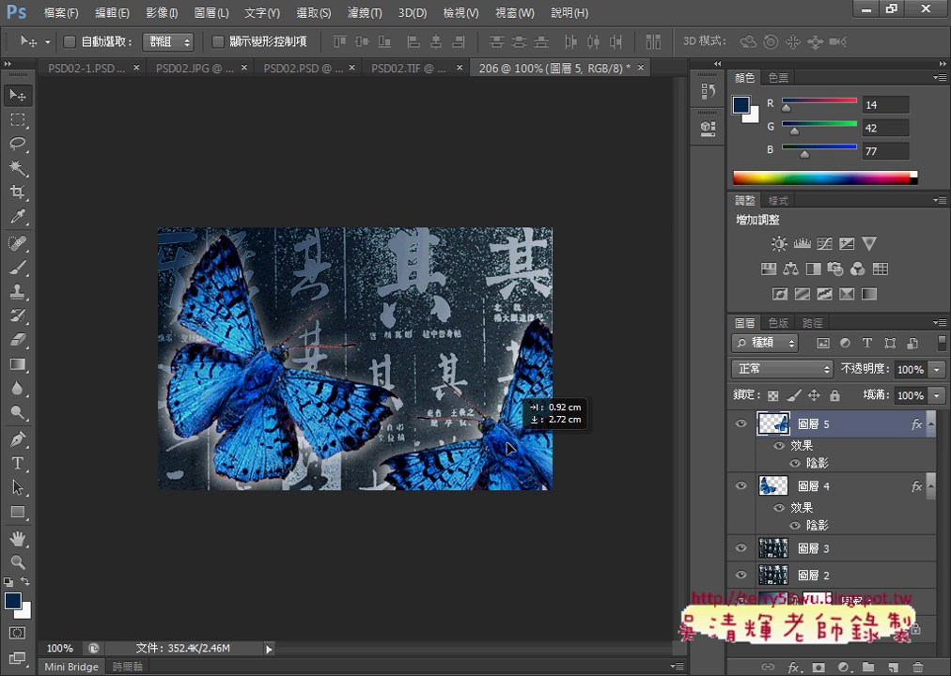
{"action": "double_click", "coordinate": [776, 426]}
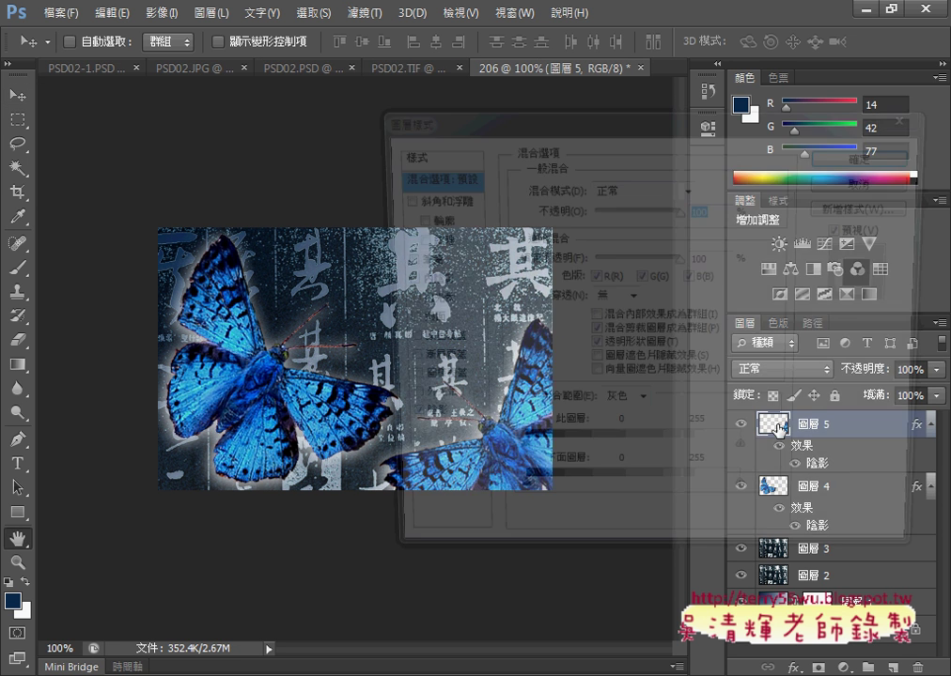
{"action": "left_click", "coordinate": [851, 183]}
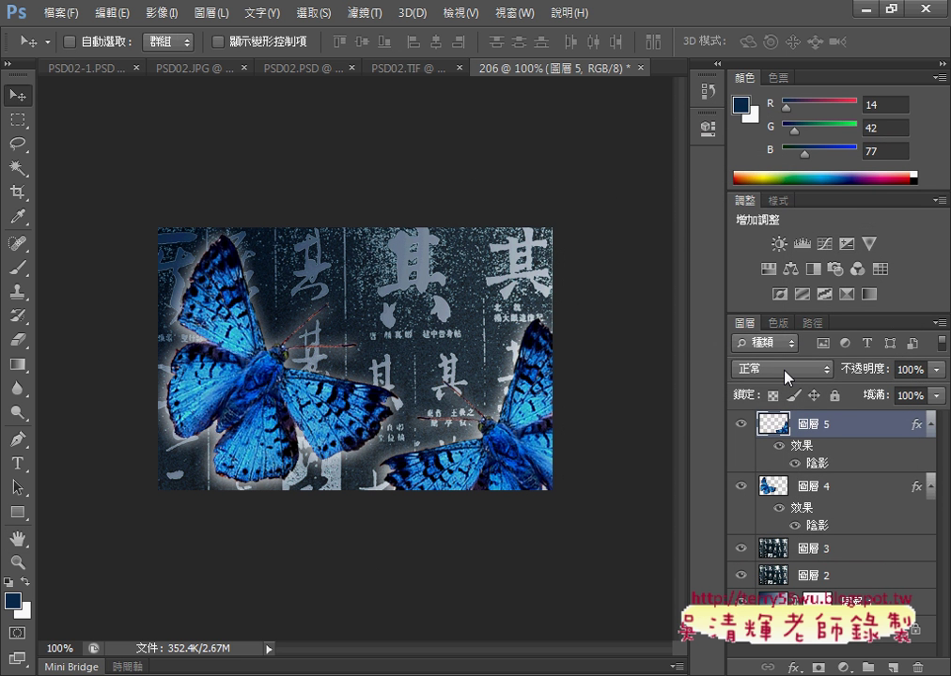
{"action": "left_click", "coordinate": [784, 371]}
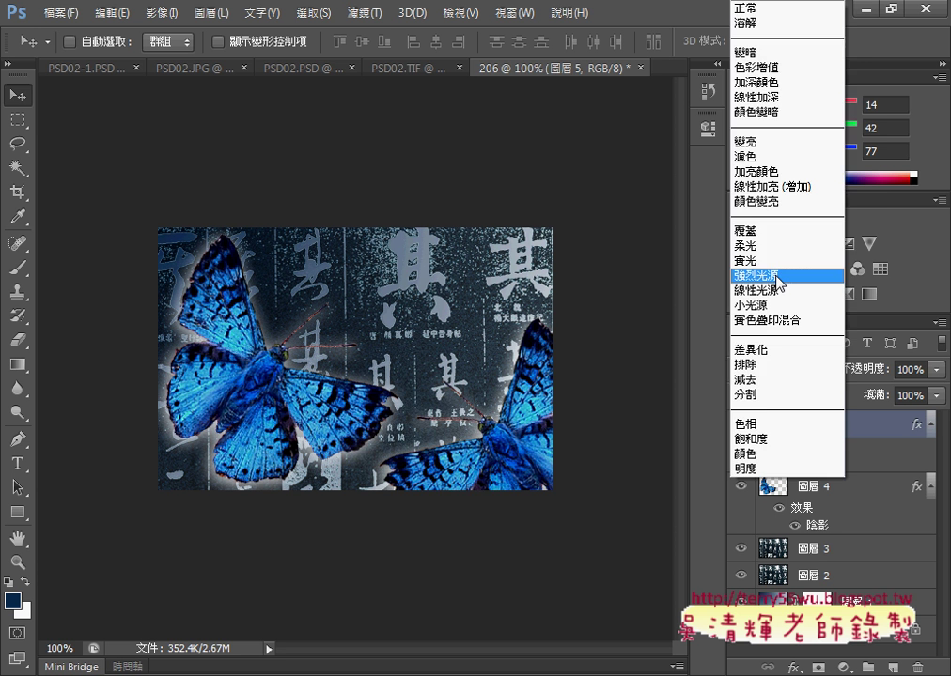
{"action": "left_click", "coordinate": [778, 278]}
{"action": "left_click_drag", "start_coordinate": [519, 431], "coordinate": [505, 430]}
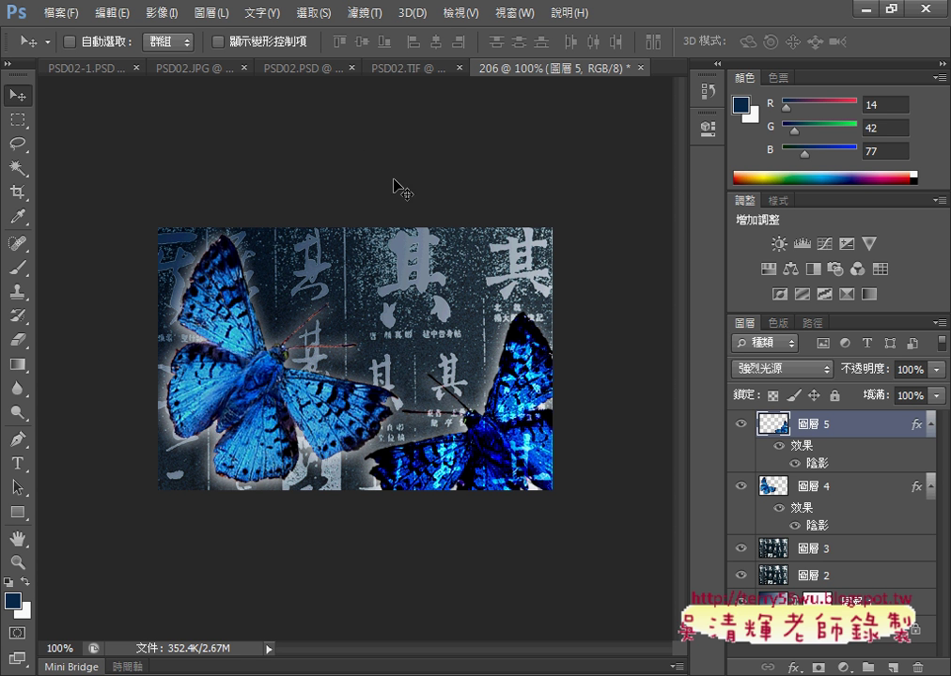
Review the PSD02.PSD, PSD02-1.PSD and PSD02.TIF documents, then return to the exam PDF
{"action": "left_click", "coordinate": [310, 71]}
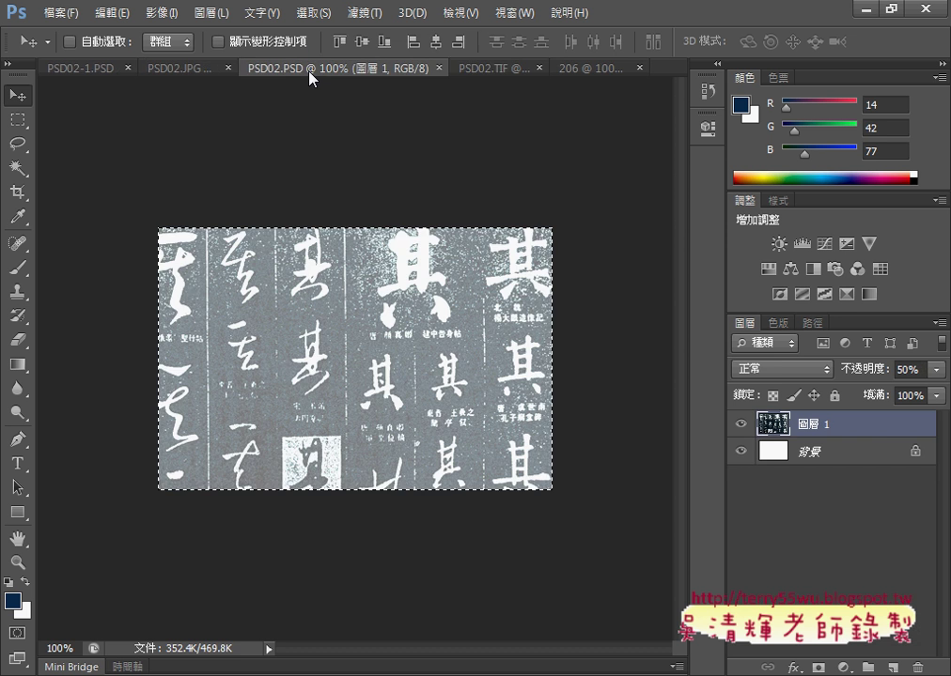
{"action": "left_click", "coordinate": [82, 74]}
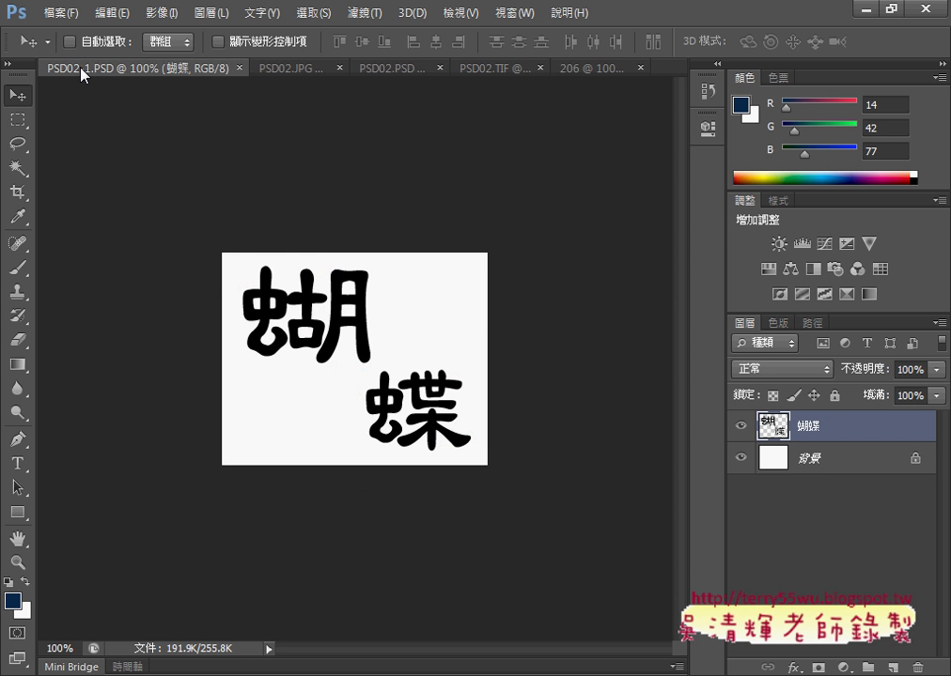
{"action": "left_click", "coordinate": [488, 69]}
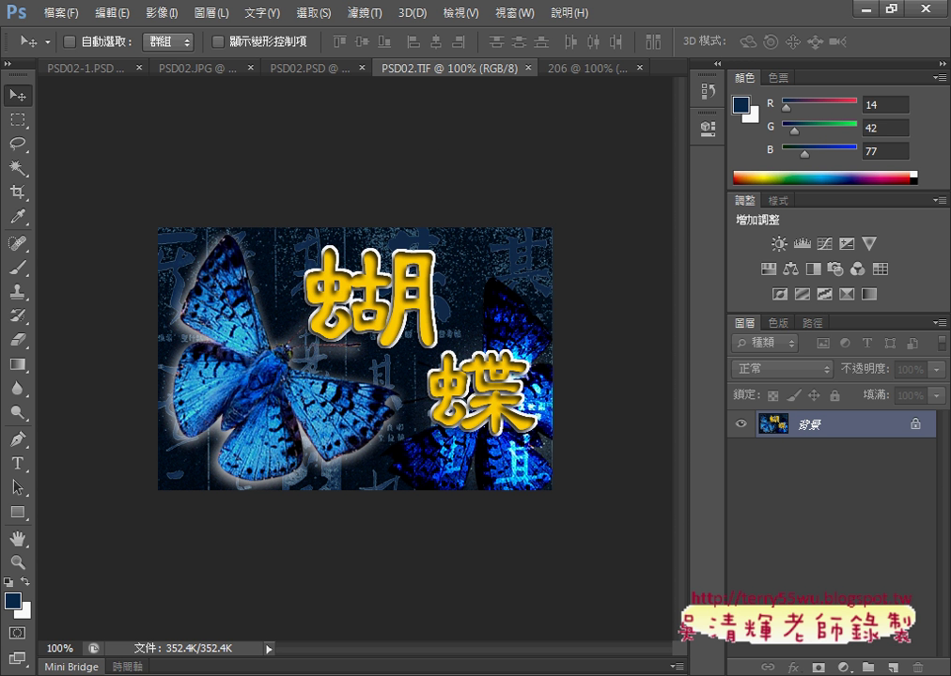
{"action": "key", "text": "alt+Tab"}
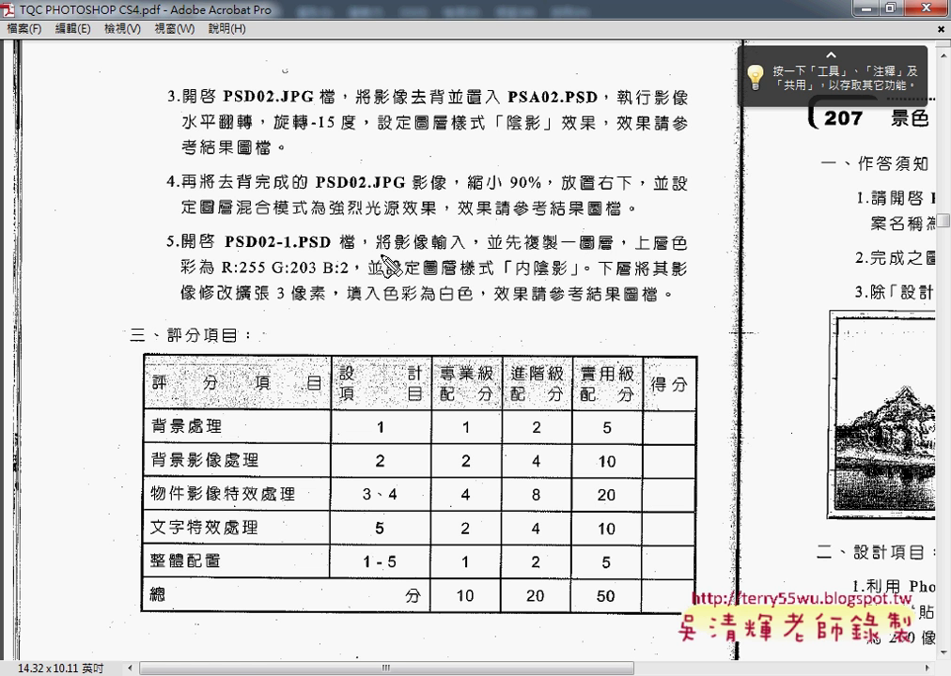
Underline step 5's 圖層, 層色, R:255 G:203 B:2, 內陰, 3-pixel expansion and white fill
{"action": "left_click_drag", "start_coordinate": [582, 252], "coordinate": [695, 251]}
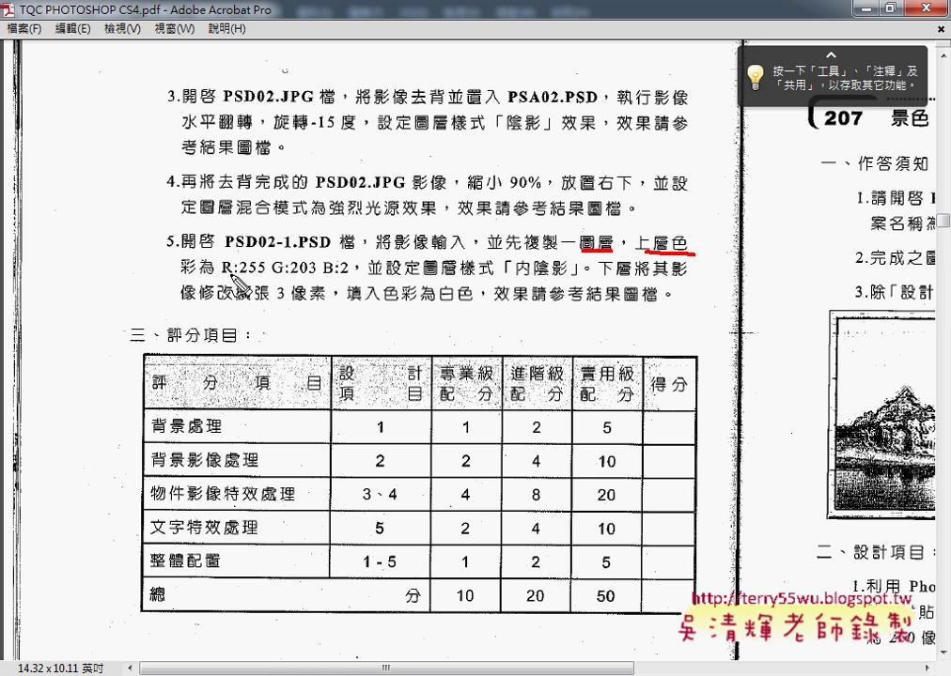
{"action": "left_click_drag", "start_coordinate": [224, 270], "coordinate": [253, 268]}
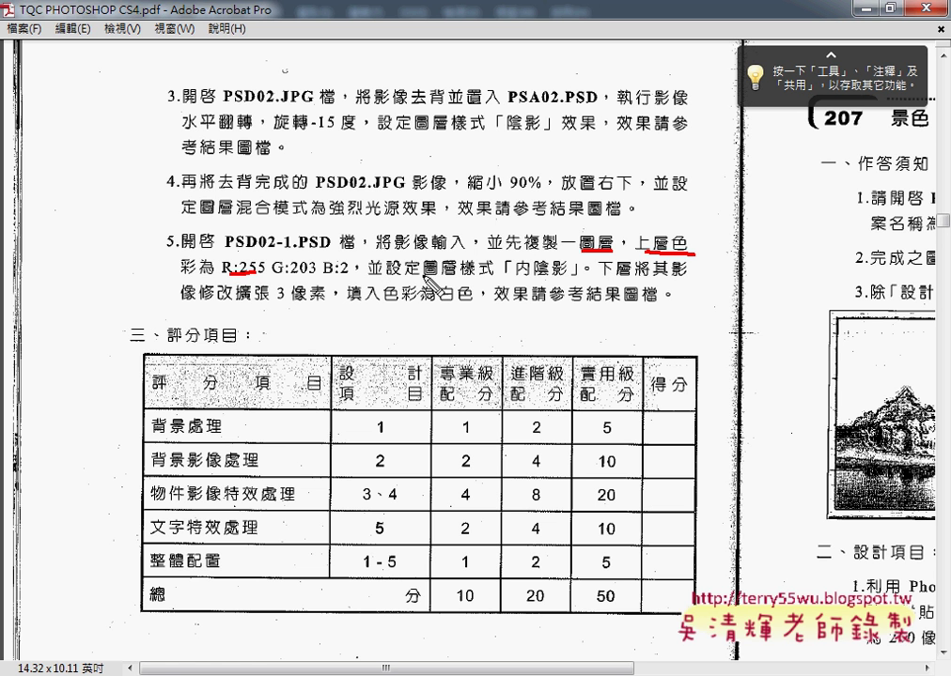
{"action": "left_click_drag", "start_coordinate": [505, 262], "coordinate": [540, 275]}
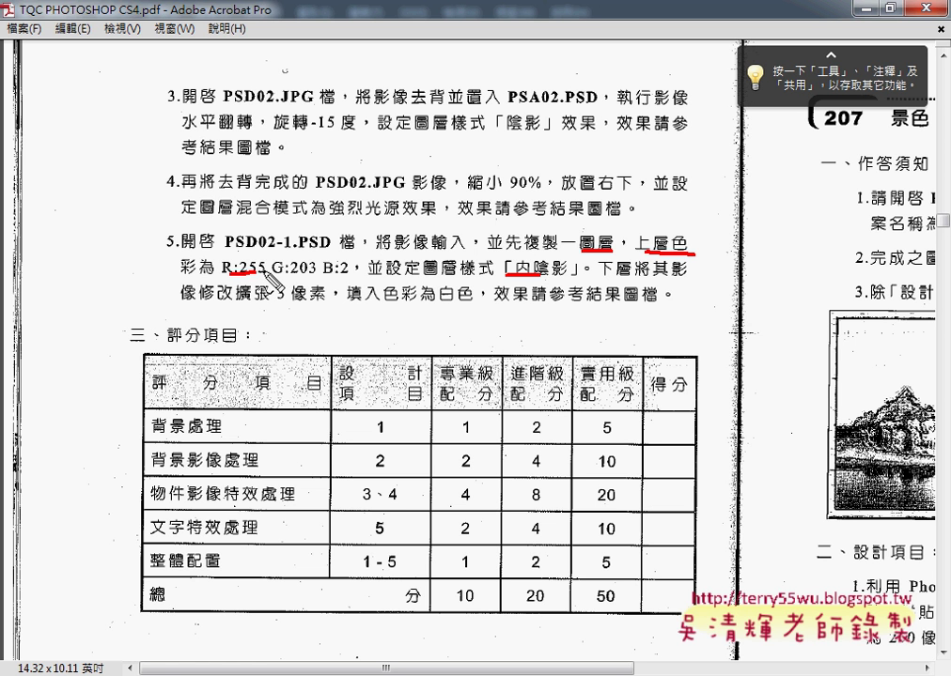
{"action": "left_click_drag", "start_coordinate": [272, 278], "coordinate": [349, 276]}
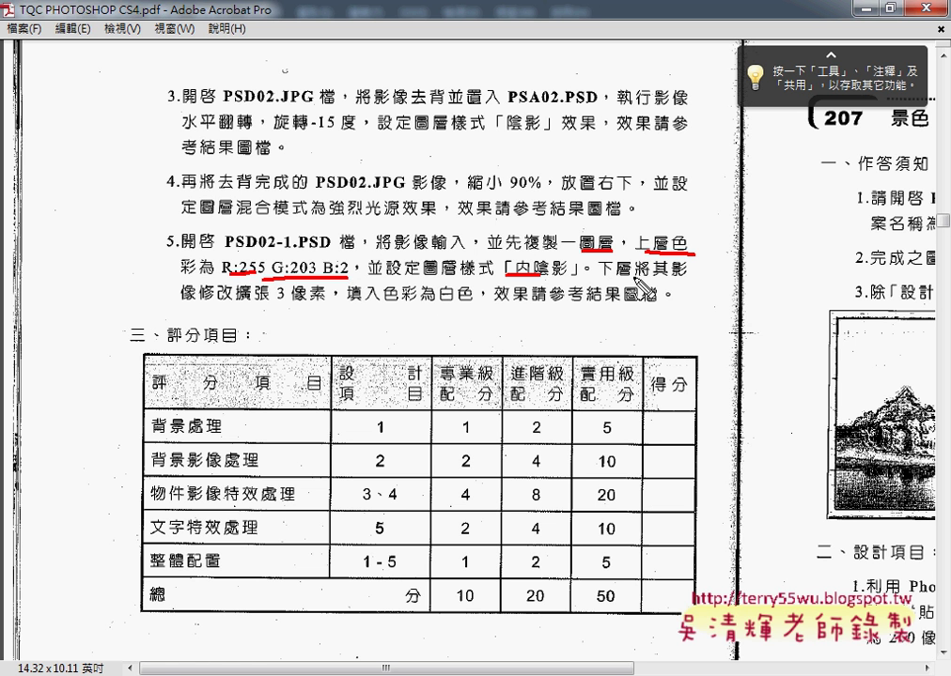
{"action": "left_click_drag", "start_coordinate": [252, 301], "coordinate": [313, 301]}
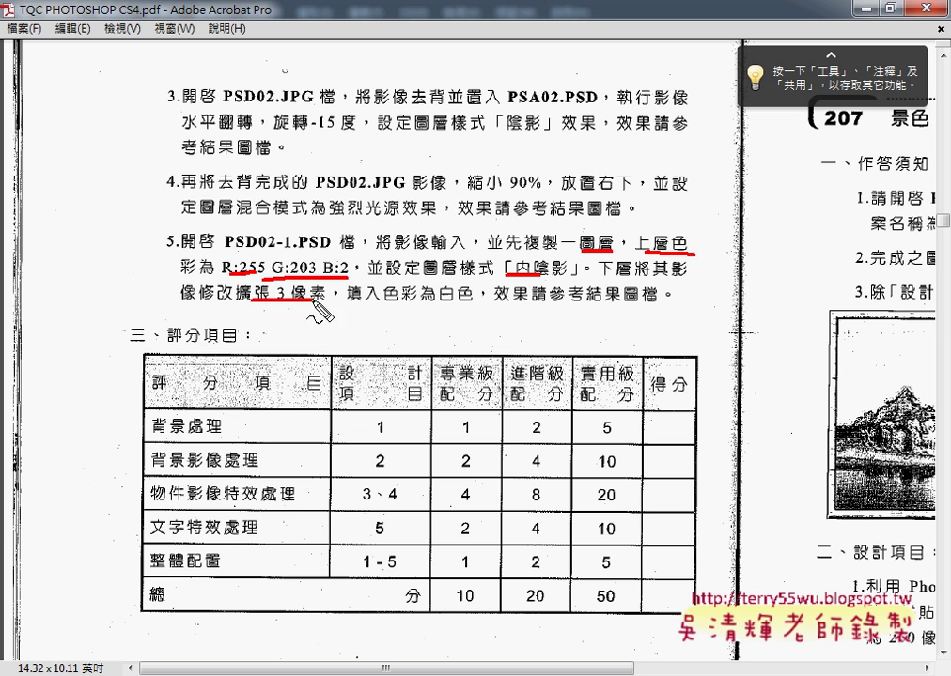
{"action": "left_click_drag", "start_coordinate": [402, 302], "coordinate": [473, 302]}
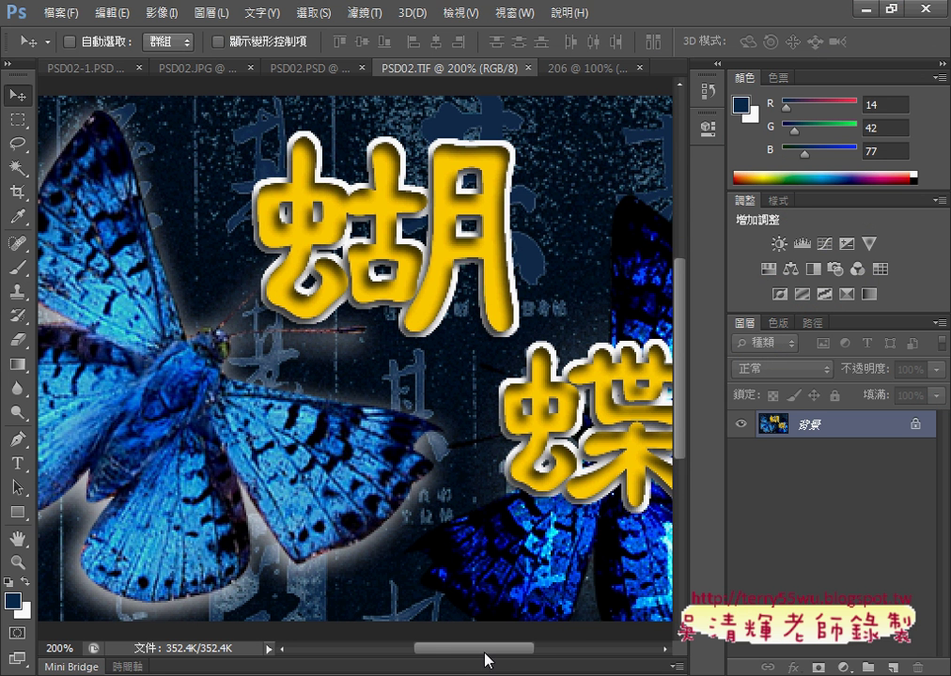
Pan across the PSD02.TIF reference, then switch to PSD02-1.PSD
{"action": "mouse_move", "coordinate": [484, 661]}
{"action": "left_mouse_down"}
{"action": "mouse_move", "coordinate": [526, 660]}
{"action": "mouse_move", "coordinate": [516, 660]}
{"action": "left_mouse_up"}
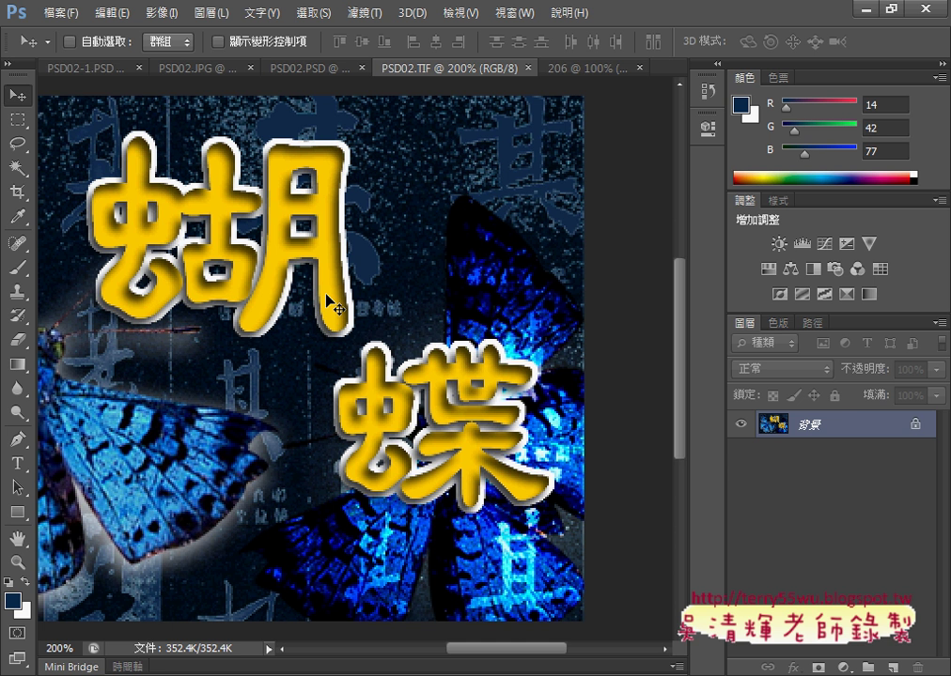
{"action": "left_click", "coordinate": [93, 77]}
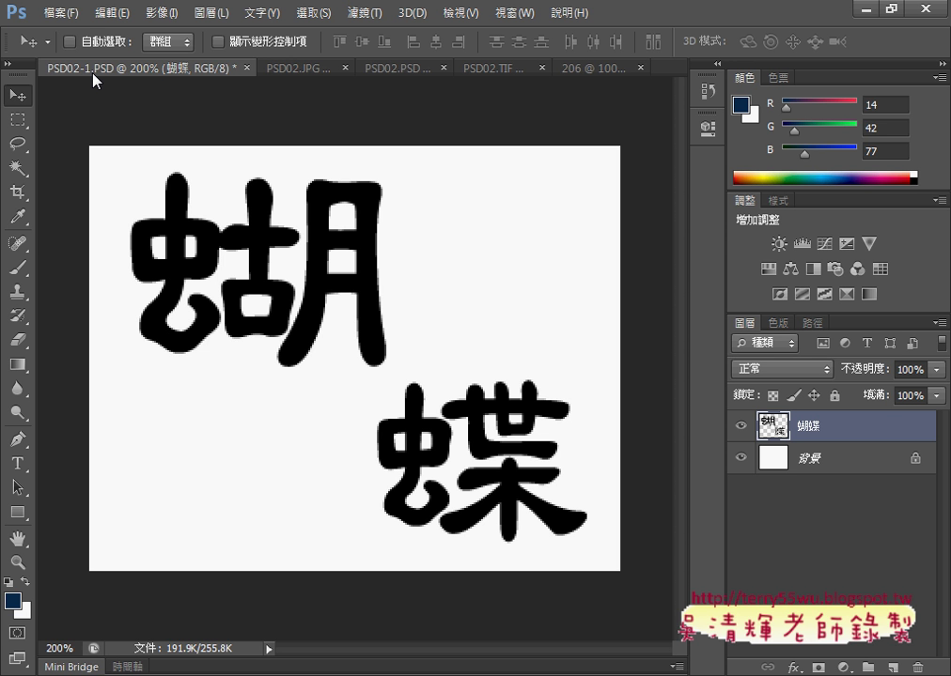
Copy the 蝴蝶 layer as 下圖層(白), move it below 蝴蝶, and reselect 蝴蝶
{"action": "right_click", "coordinate": [823, 437]}
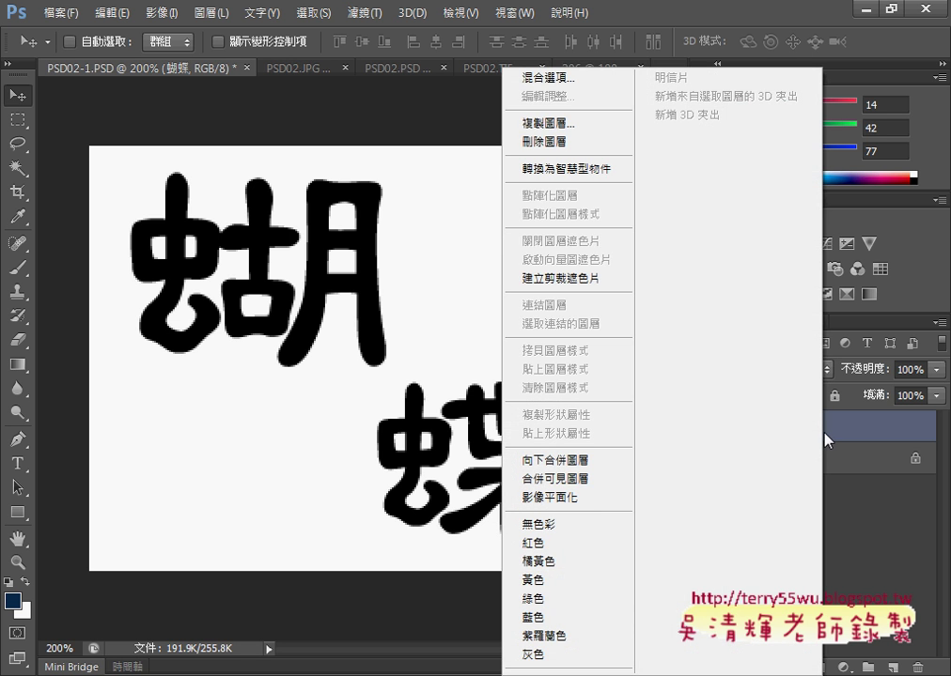
{"action": "left_click", "coordinate": [587, 125]}
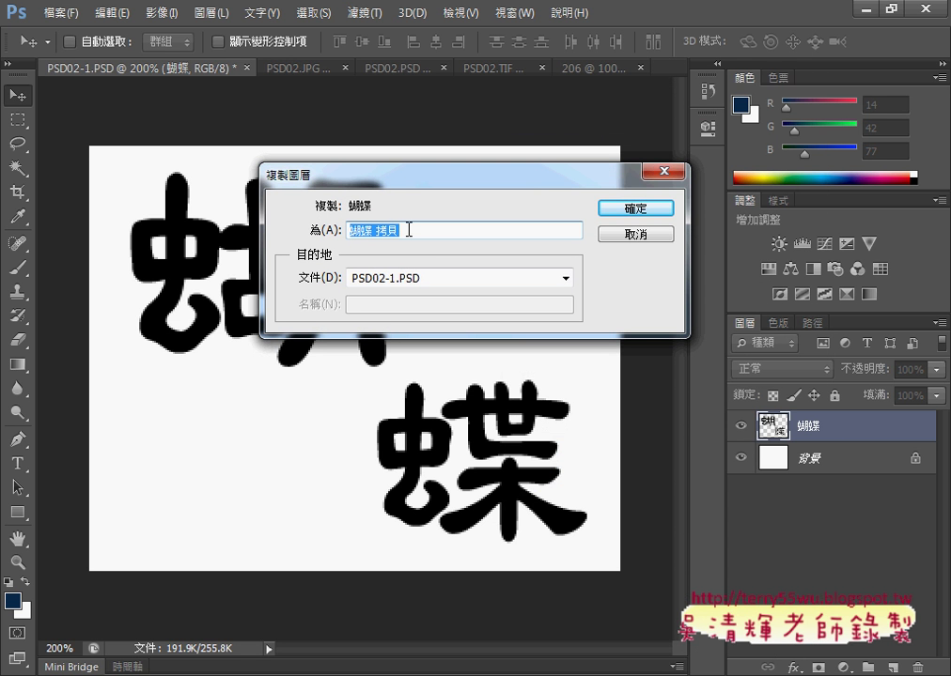
{"action": "type", "text": "cas"}
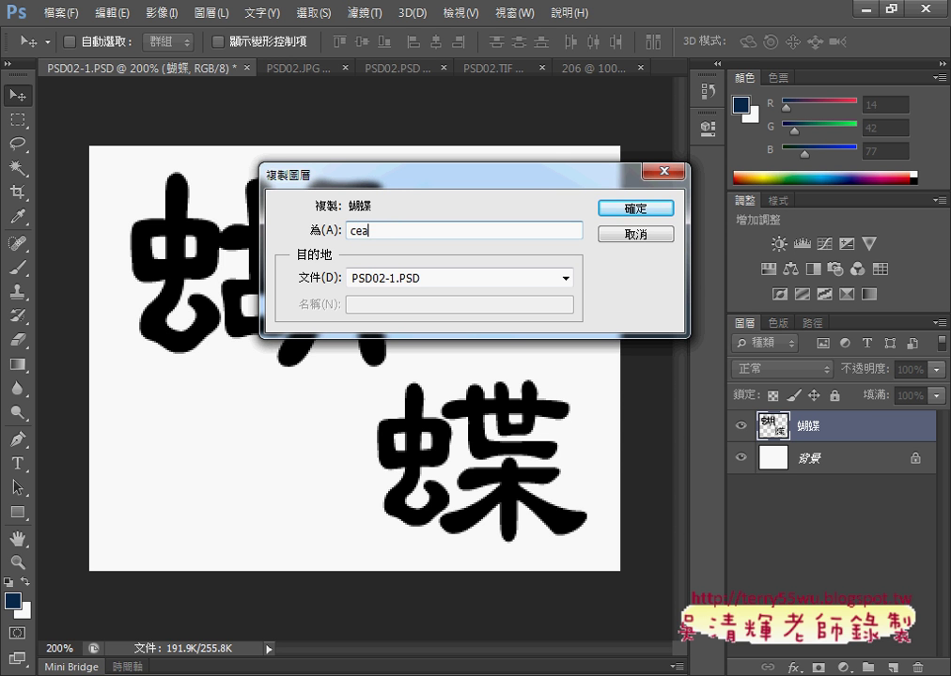
{"action": "key", "text": "BackSpace"}
{"action": "key", "text": "BackSpace"}
{"action": "key", "text": "BackSpace"}
{"action": "type", "text": "下"}
{"action": "type", "text": "圖ㄘㄥ層"}
{"action": "type", "text": "()"}
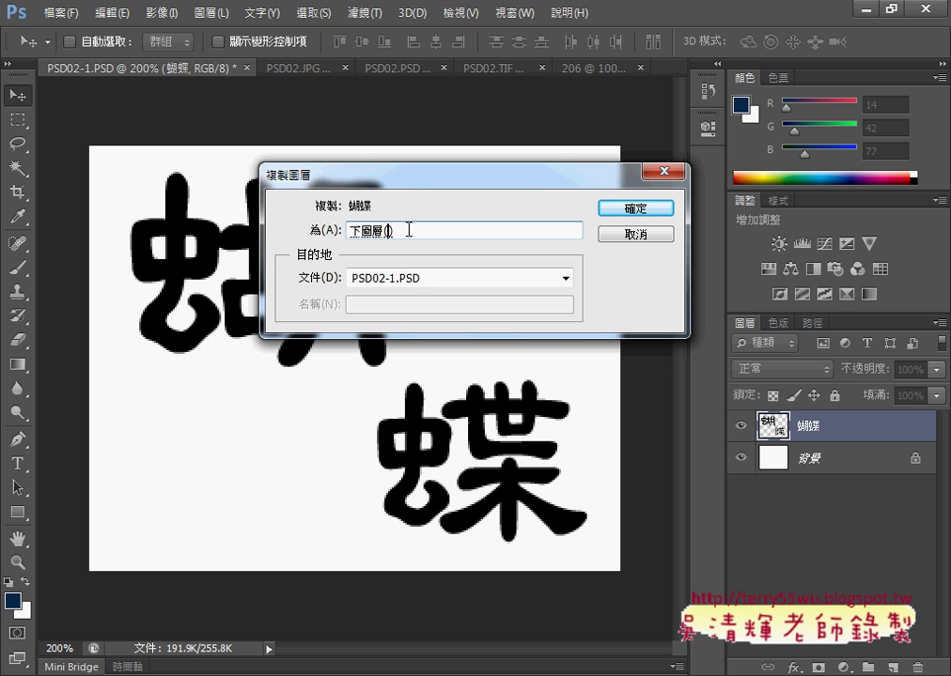
{"action": "type", "text": "白"}
{"action": "left_click", "coordinate": [659, 213]}
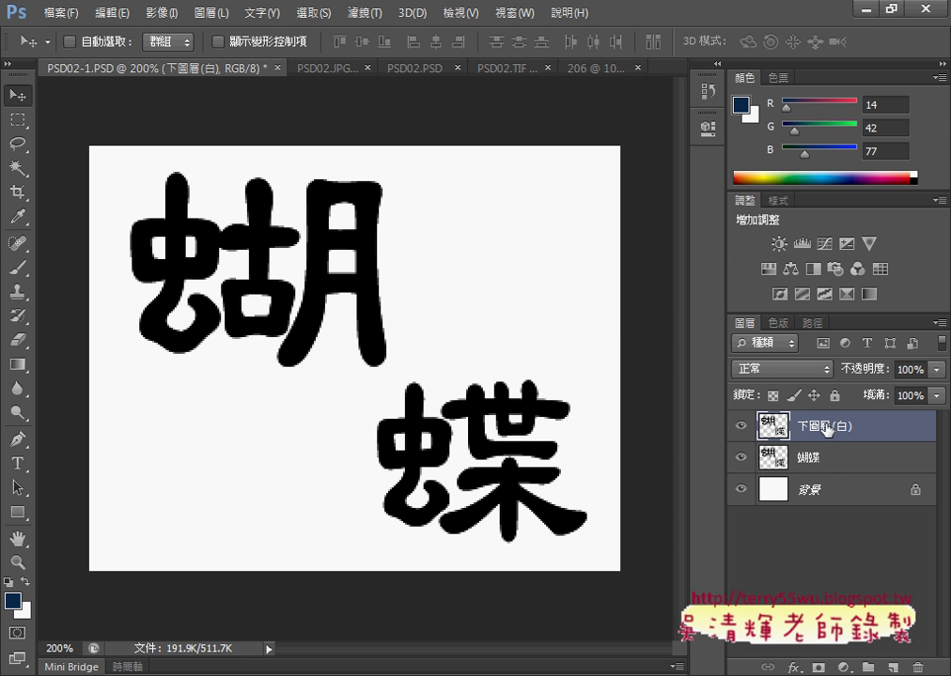
{"action": "left_click_drag", "start_coordinate": [798, 425], "coordinate": [824, 457]}
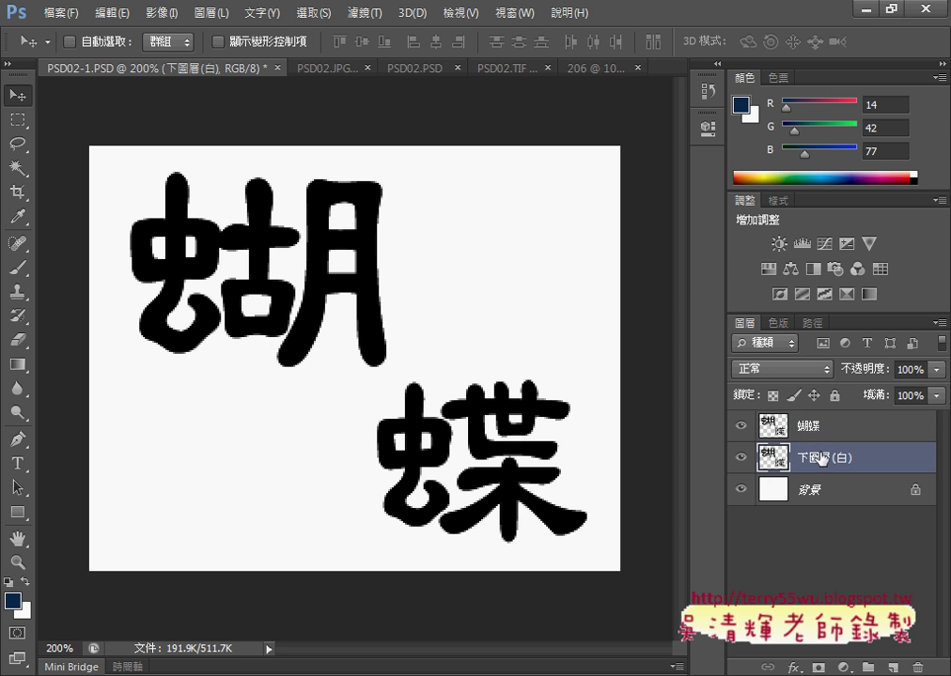
{"action": "left_click", "coordinate": [819, 428]}
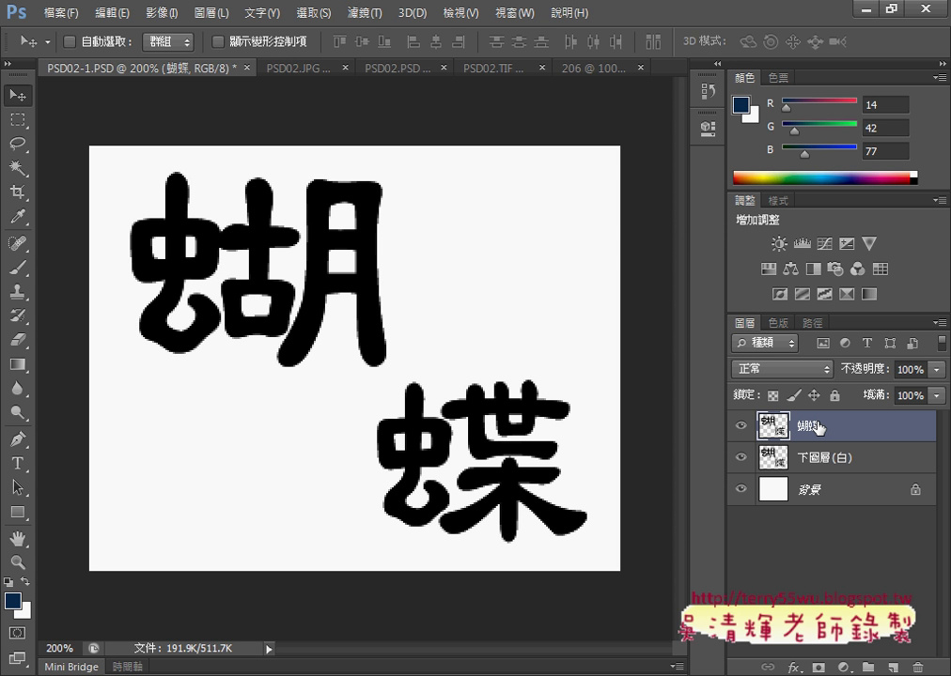
After a discarded colour-based selection, load the 蝴蝶 layer's pixels with 選取像素
{"action": "left_click", "coordinate": [17, 162]}
{"action": "left_click", "coordinate": [91, 185]}
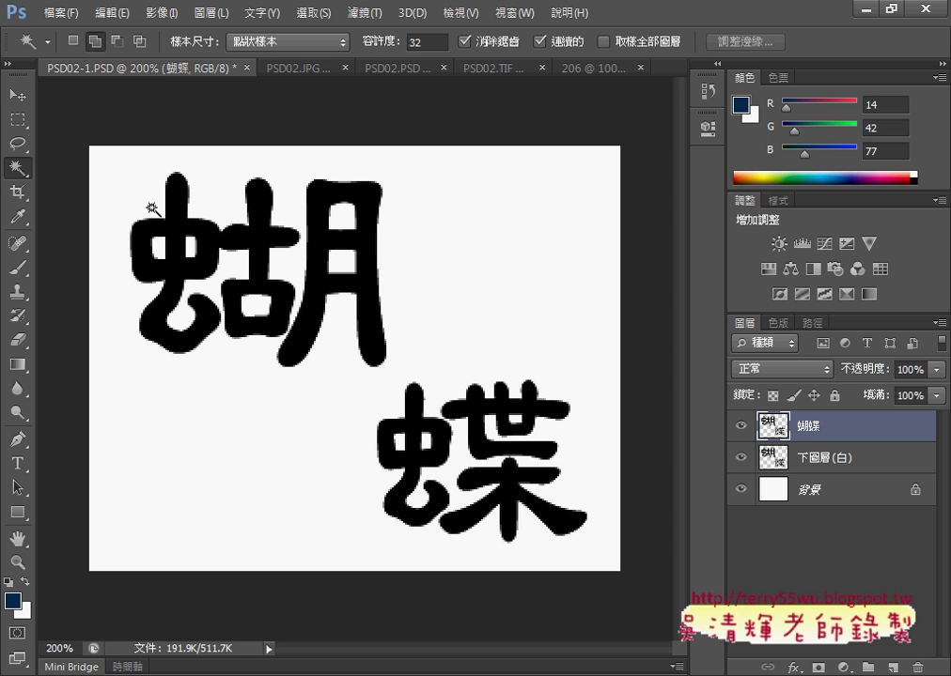
{"action": "left_click", "coordinate": [174, 229]}
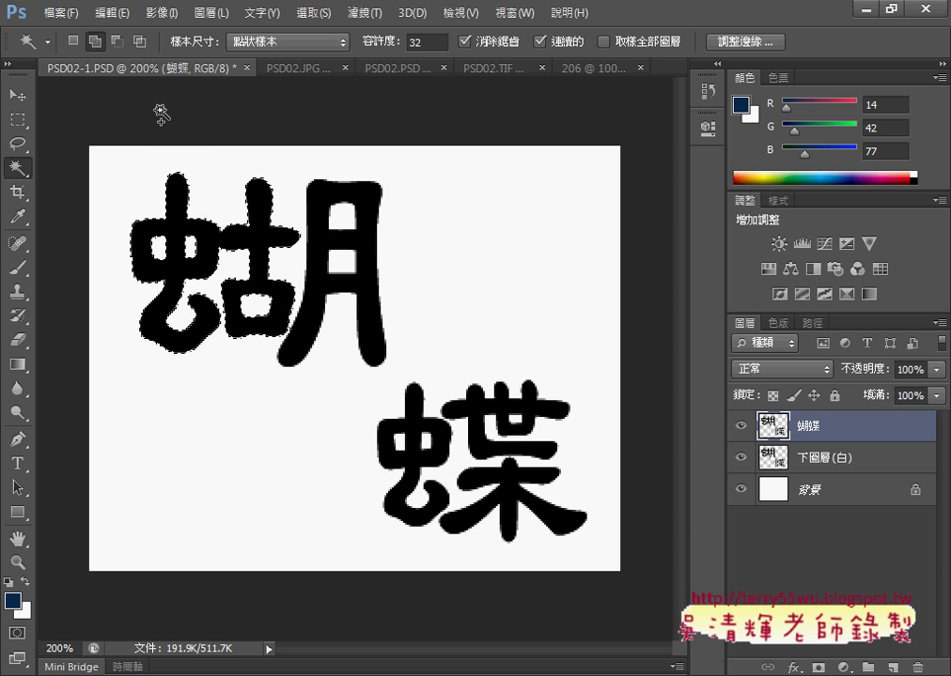
{"action": "left_click", "coordinate": [315, 201]}
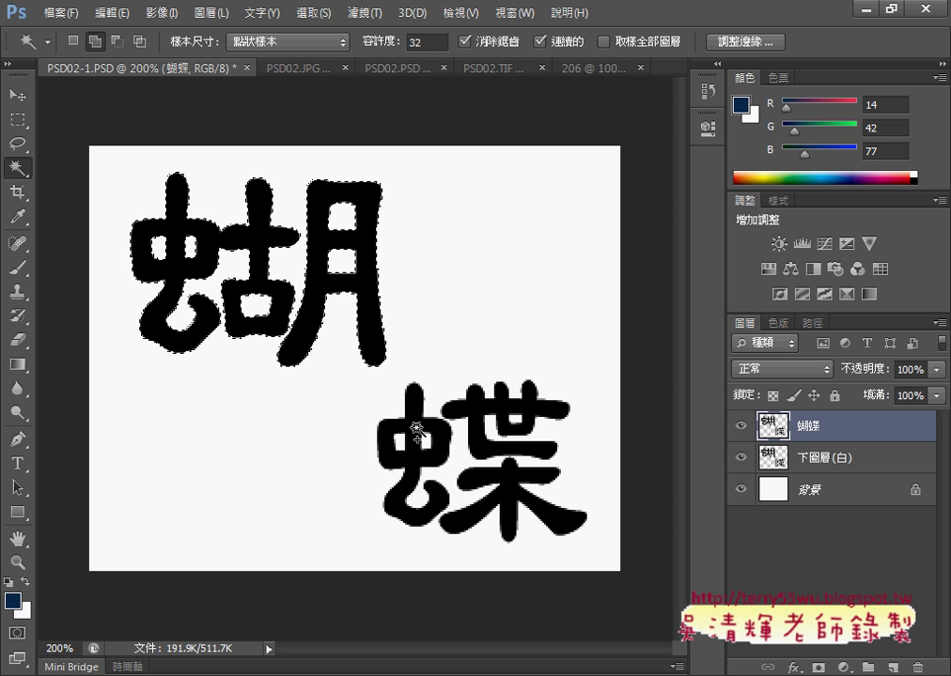
{"action": "left_click", "coordinate": [504, 437]}
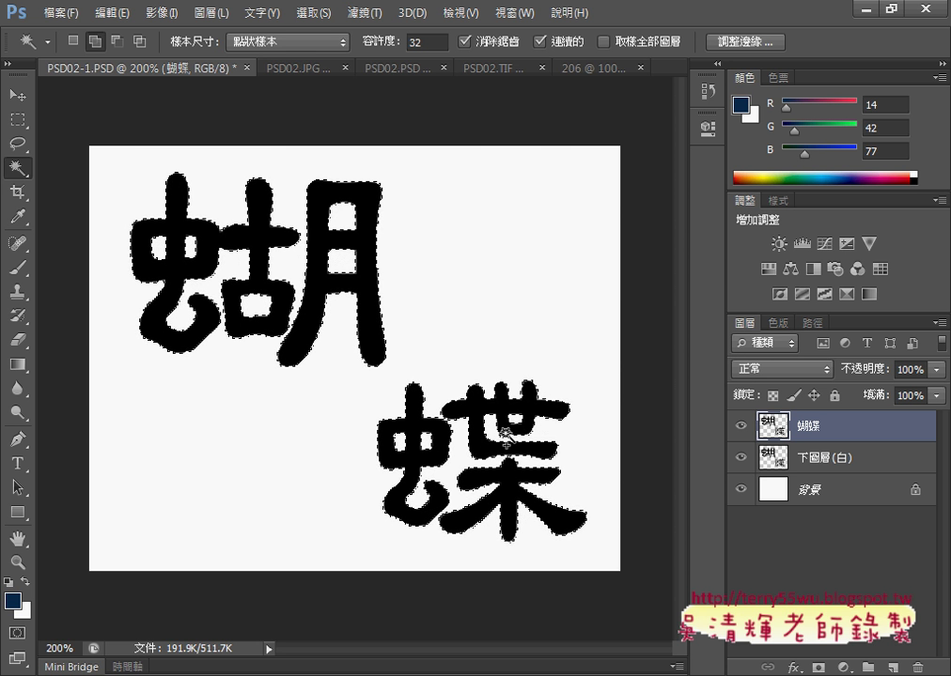
{"action": "left_click", "coordinate": [210, 14]}
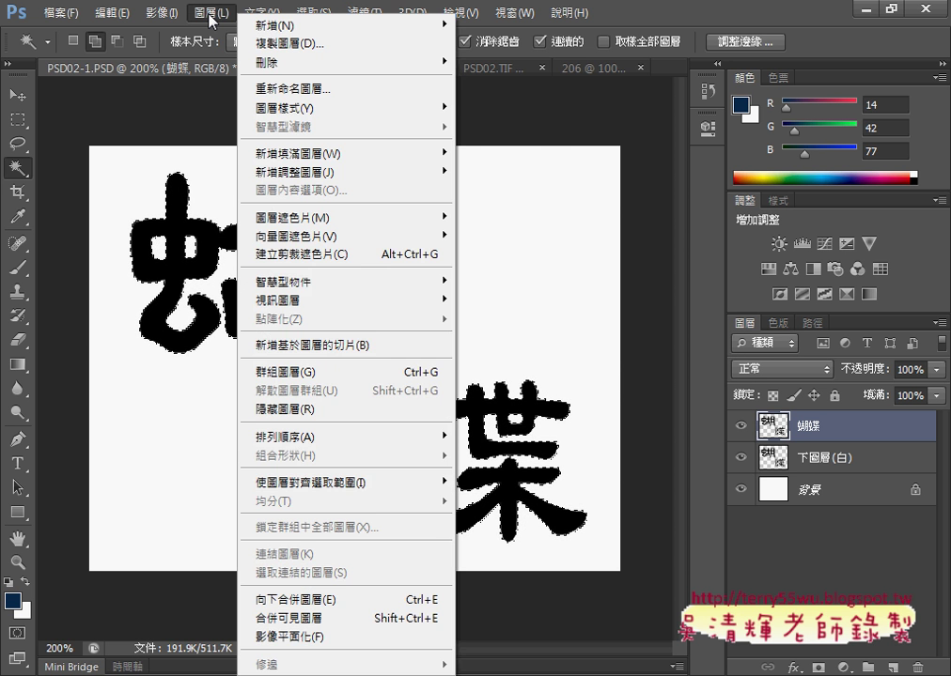
{"action": "left_click", "coordinate": [330, 58]}
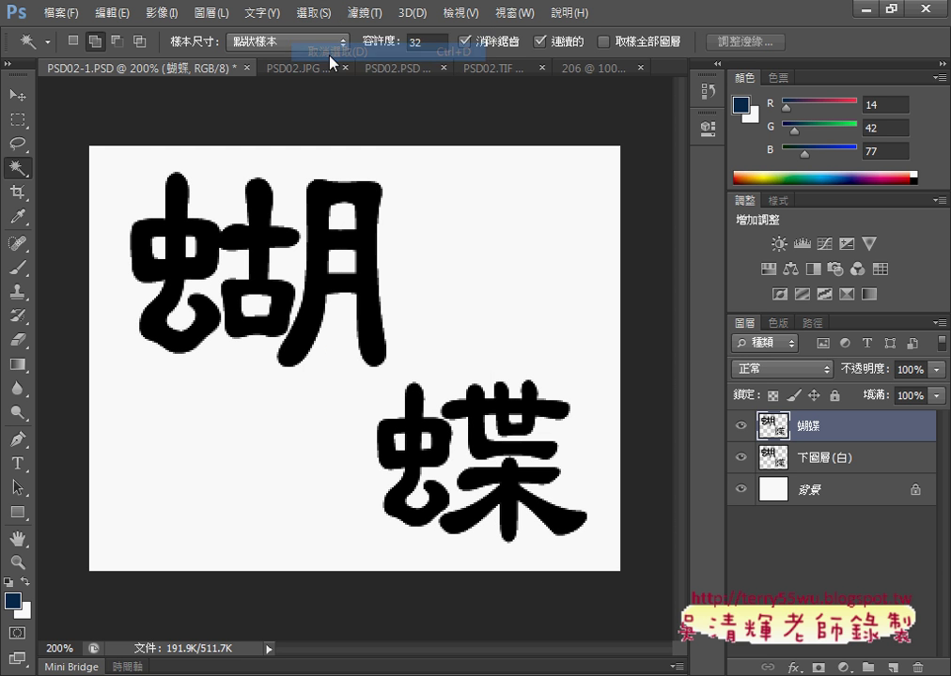
{"action": "right_click", "coordinate": [772, 430]}
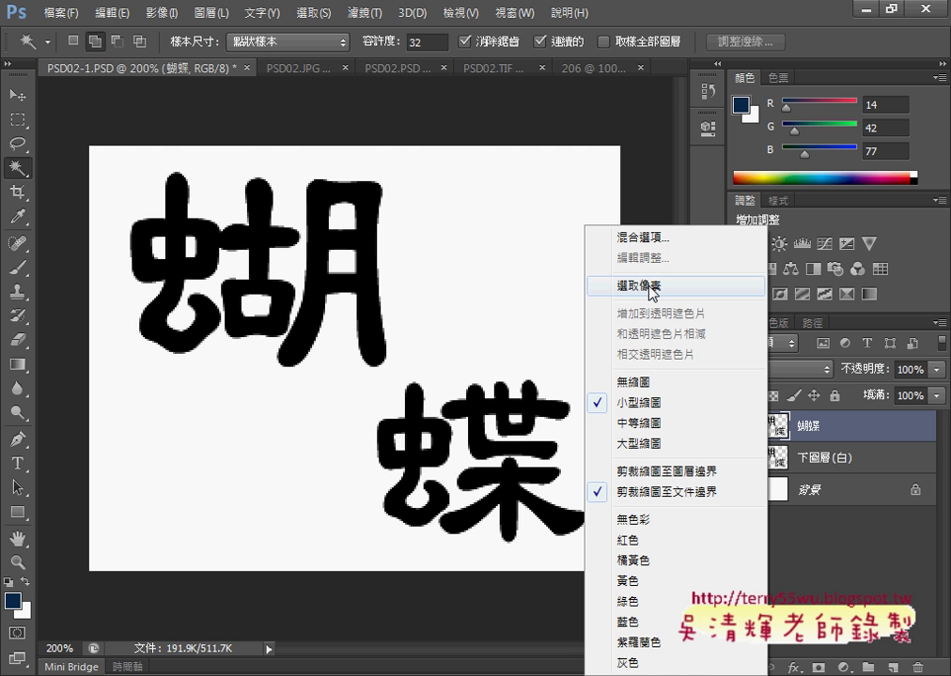
{"action": "left_click", "coordinate": [652, 291]}
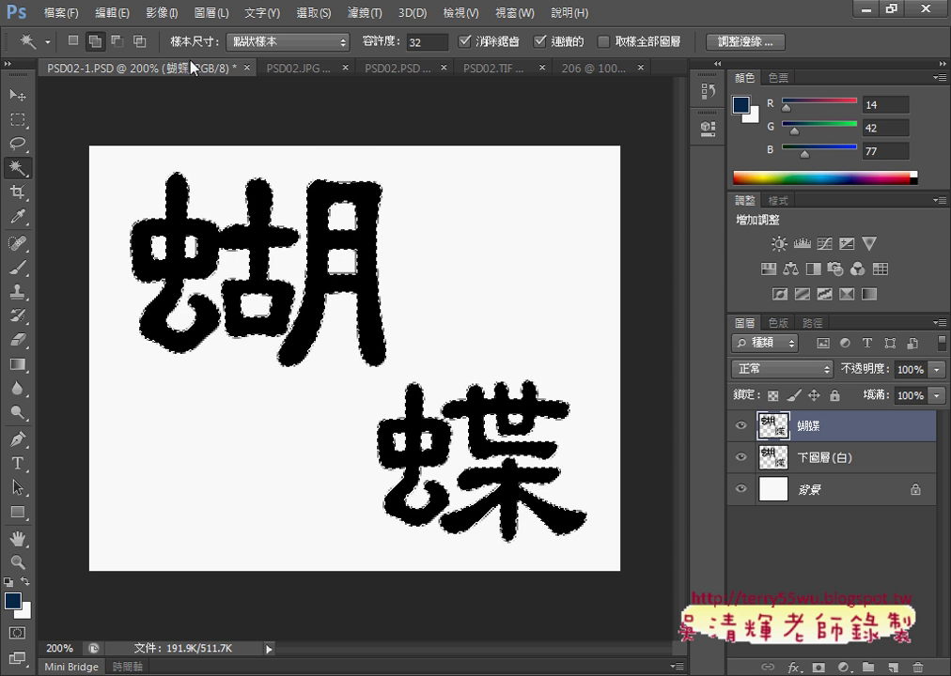
Fill the 蝴蝶 selection with yellow R255 G203 B2, deselect, and return to the PDF
{"action": "left_click", "coordinate": [107, 14]}
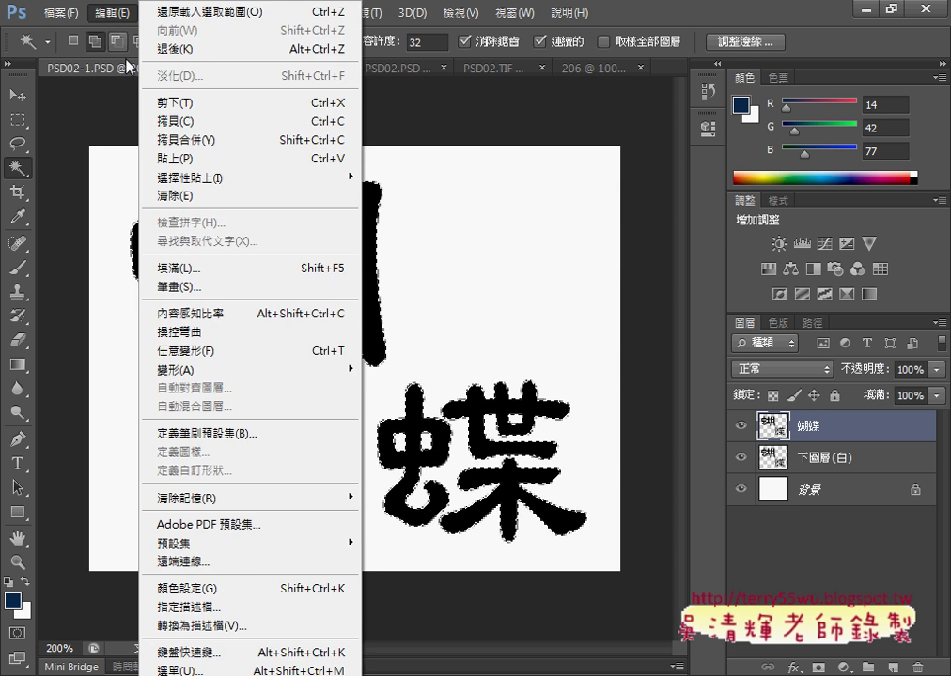
{"action": "left_click", "coordinate": [221, 268]}
{"action": "left_click", "coordinate": [520, 209]}
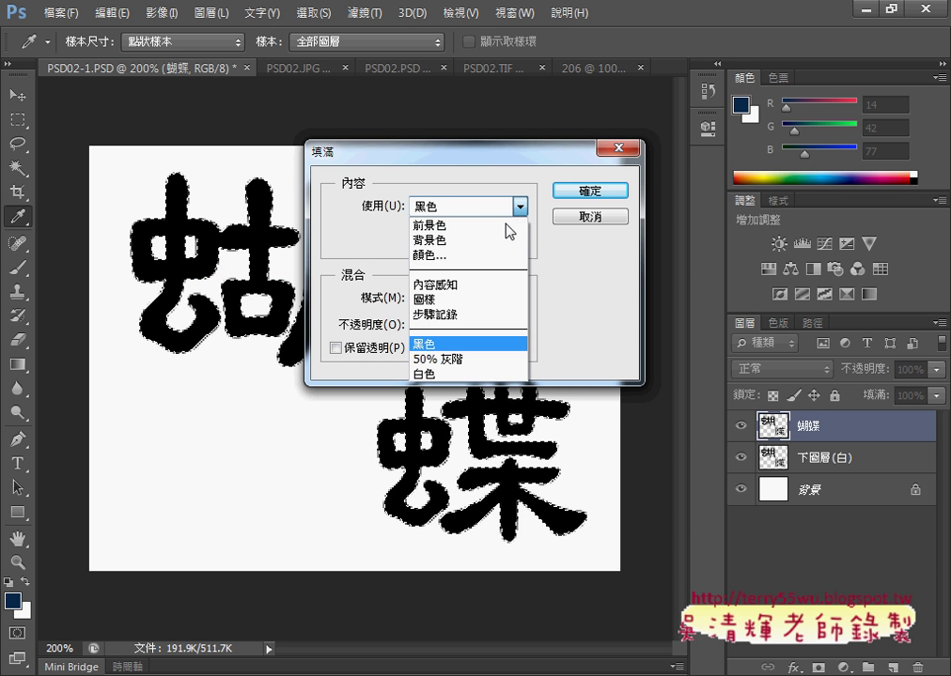
{"action": "left_click", "coordinate": [428, 255]}
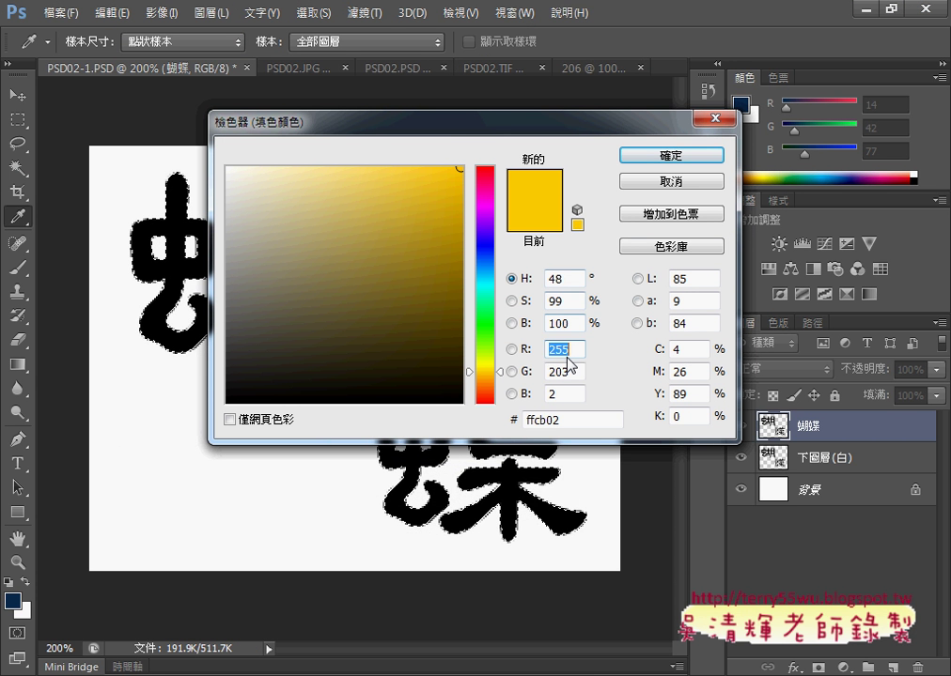
{"action": "left_click", "coordinate": [570, 352]}
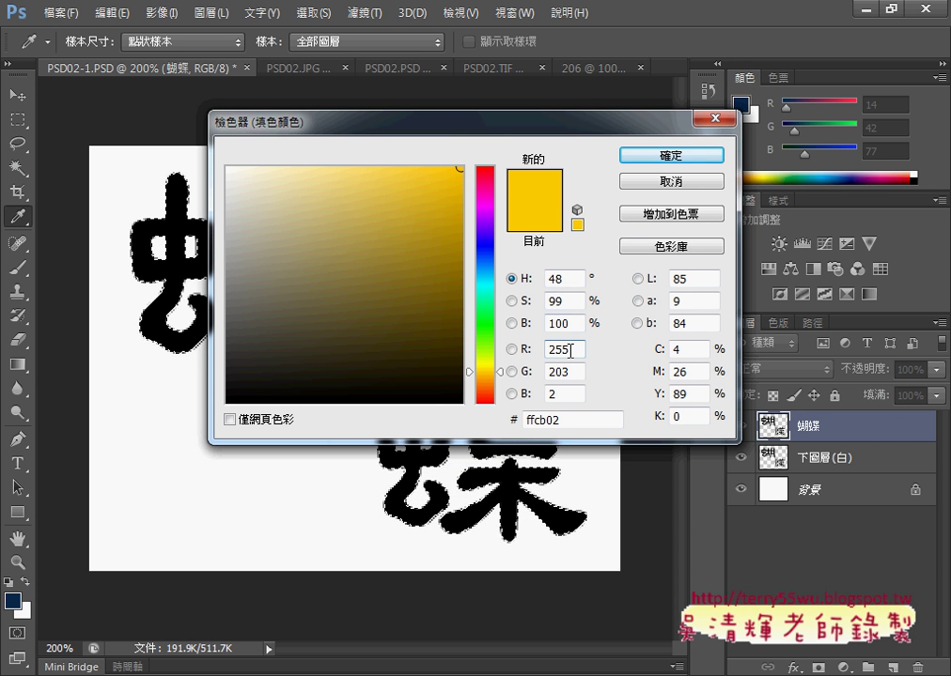
{"action": "double_click", "coordinate": [563, 349]}
{"action": "left_click", "coordinate": [566, 374]}
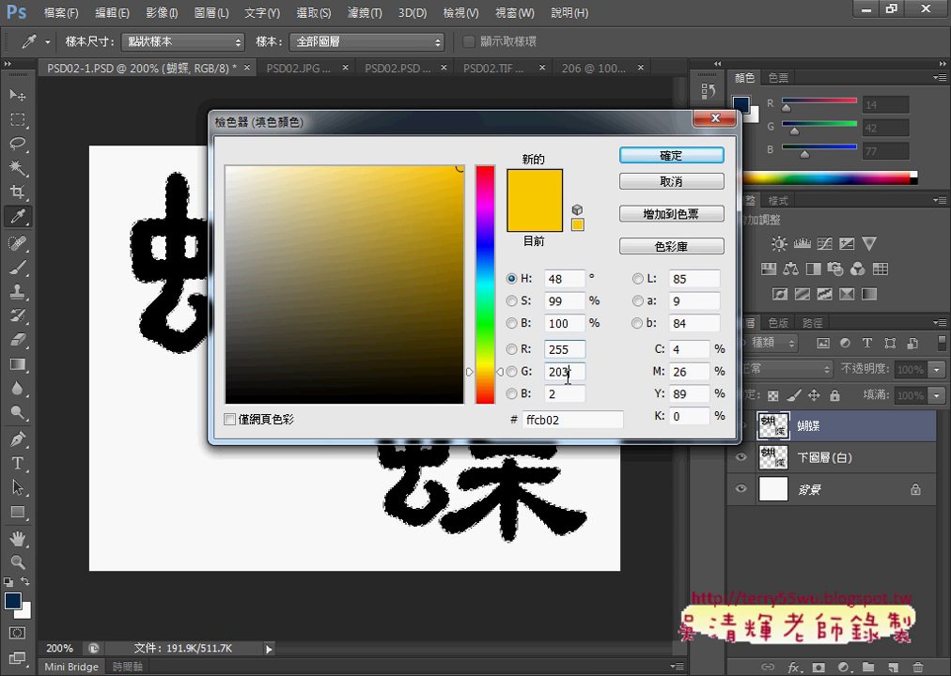
{"action": "double_click", "coordinate": [567, 371]}
{"action": "double_click", "coordinate": [545, 395]}
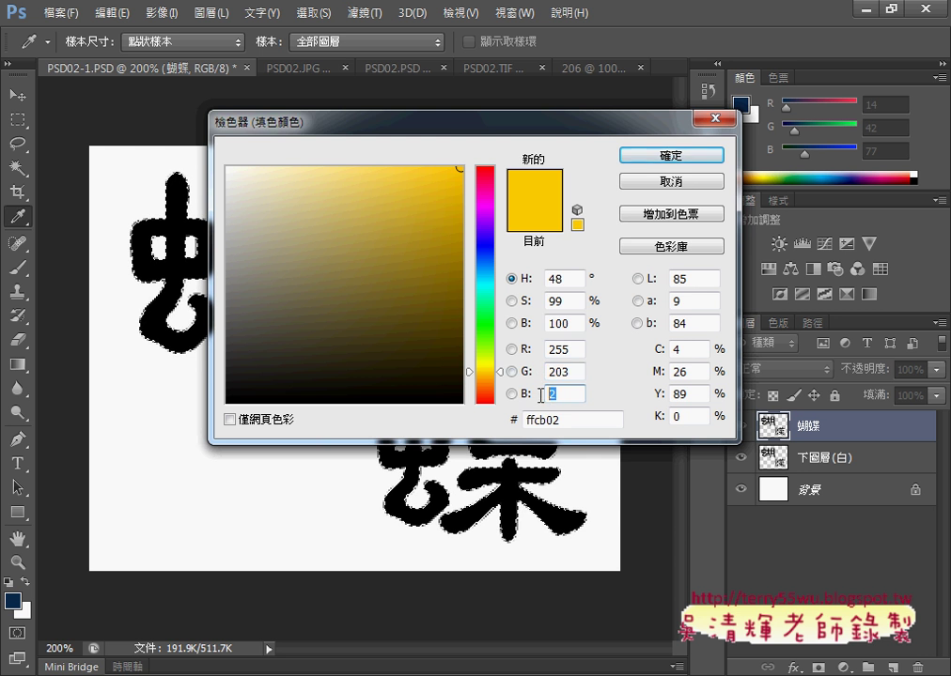
{"action": "left_click", "coordinate": [684, 157]}
{"action": "left_click", "coordinate": [587, 195]}
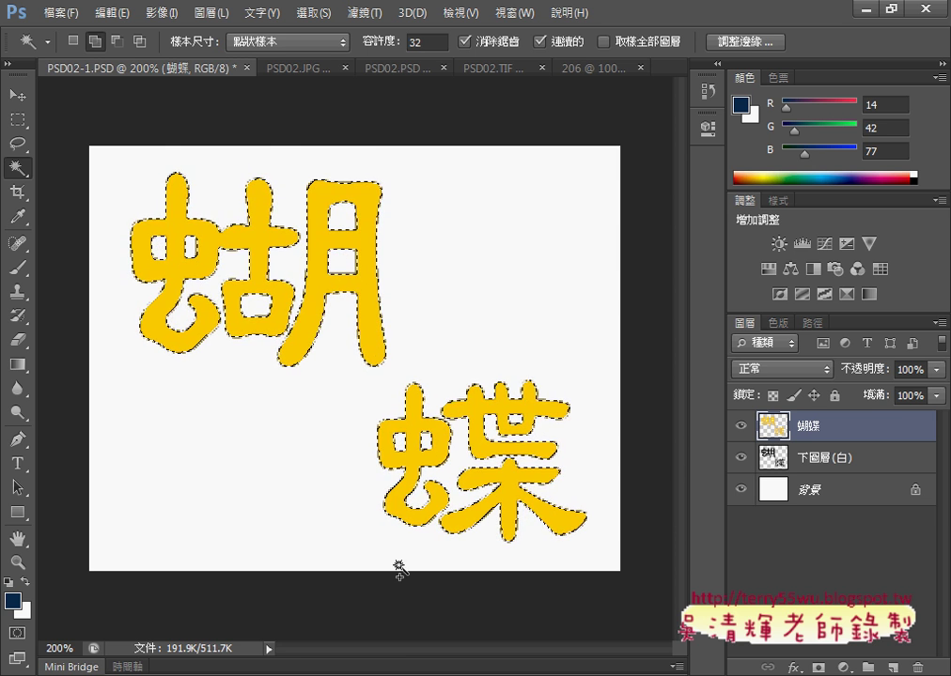
{"action": "key", "text": "ctrl+d"}
{"action": "key", "text": "alt+Tab"}
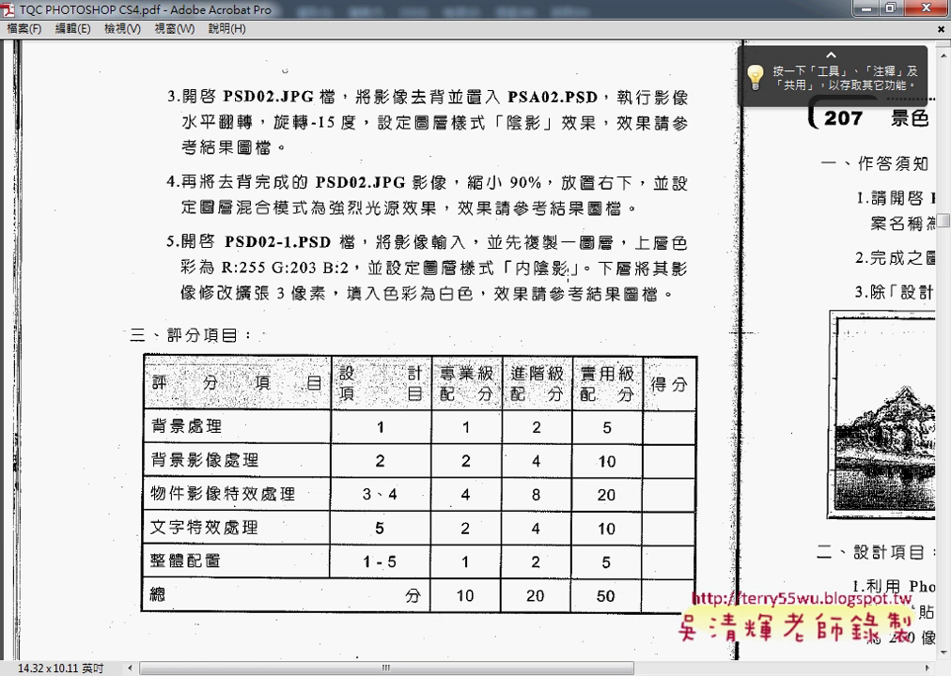
Give the 蝴蝶 layer a 75% opacity inner shadow with 5-pixel distance and size, no drop shadow
{"action": "key", "text": "alt+Tab"}
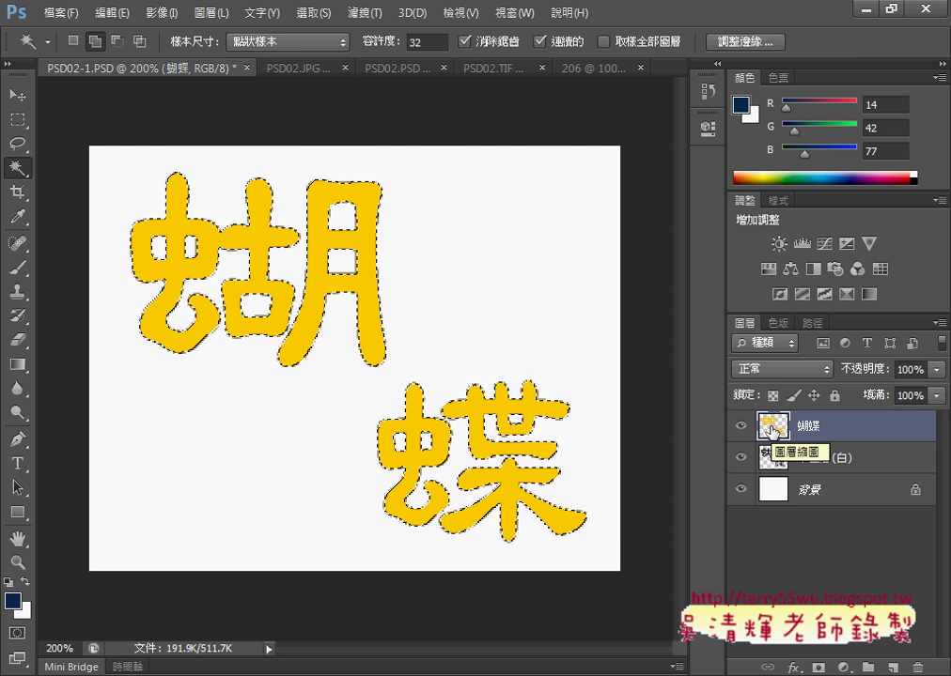
{"action": "double_click", "coordinate": [770, 430]}
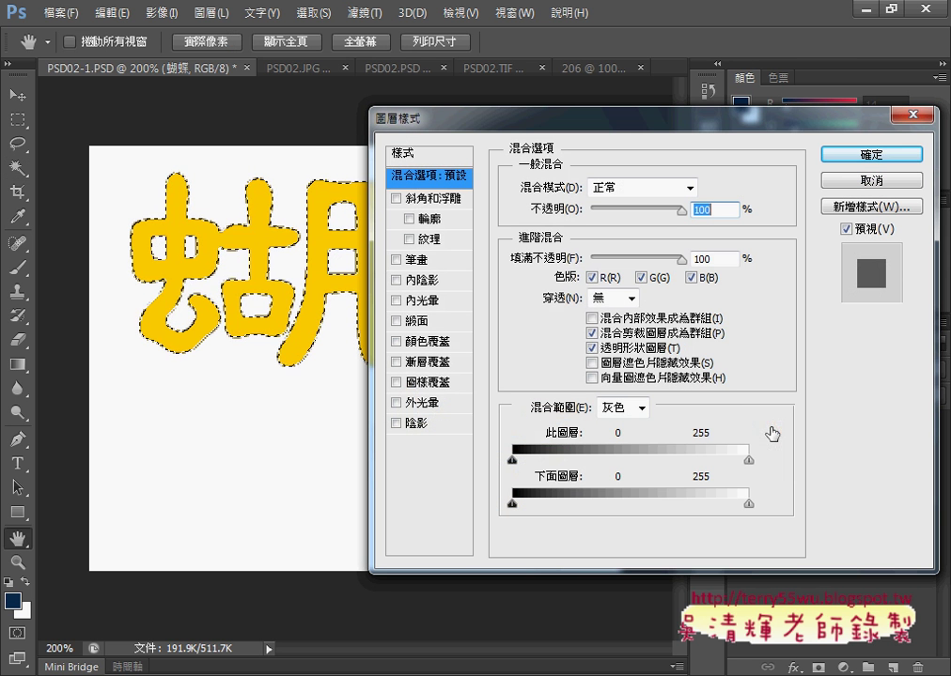
{"action": "left_click", "coordinate": [418, 427]}
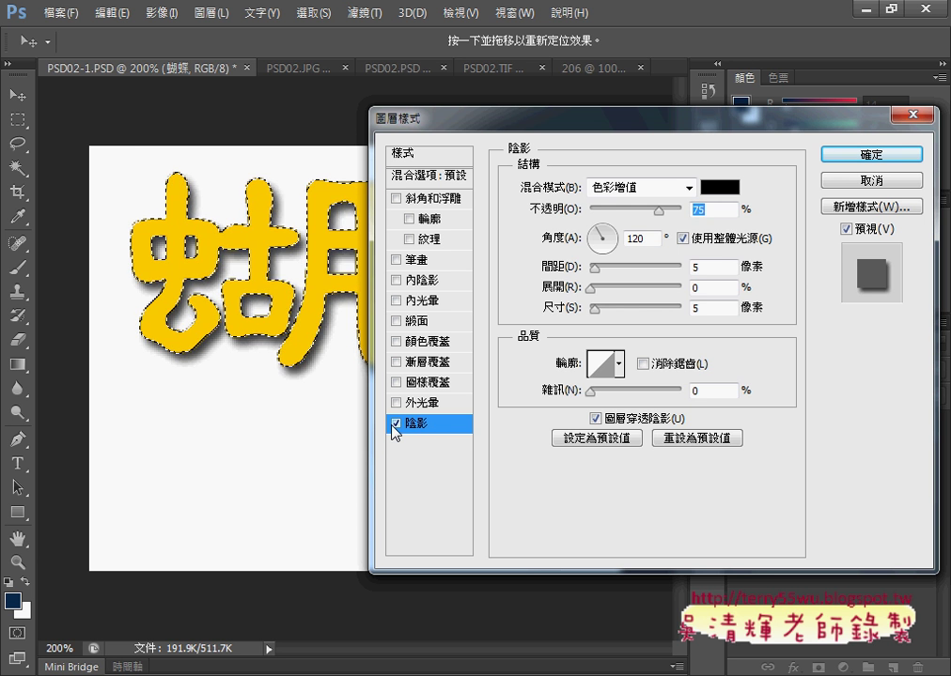
{"action": "left_click", "coordinate": [395, 425]}
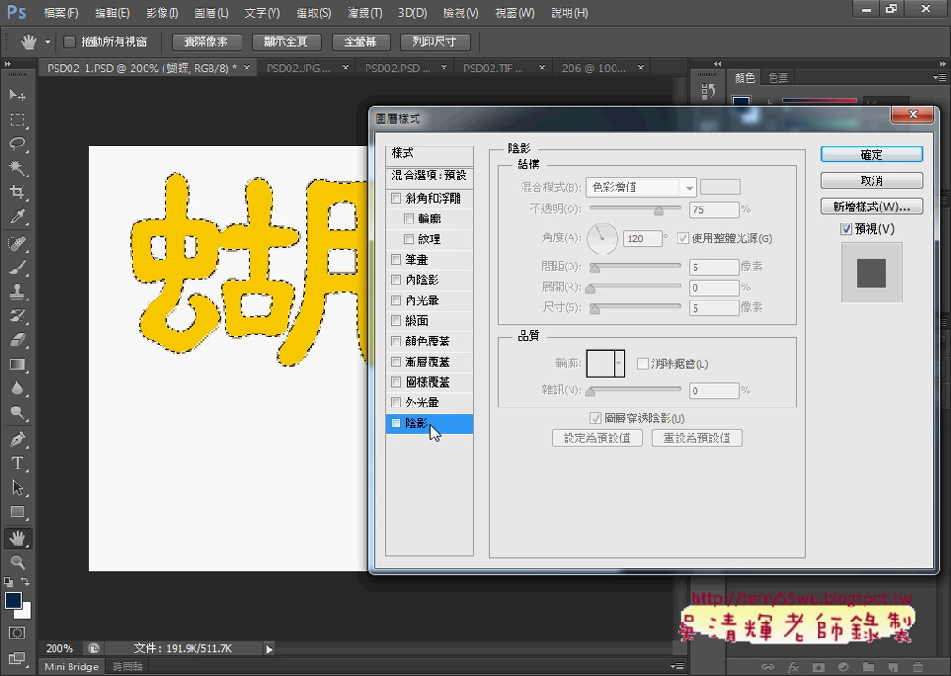
{"action": "left_click", "coordinate": [432, 281]}
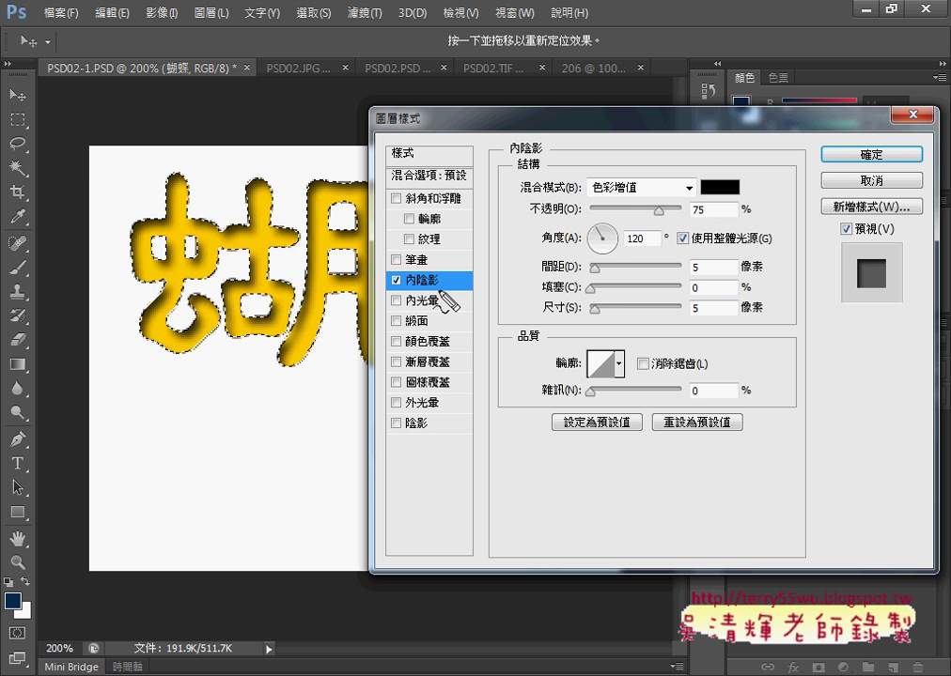
{"action": "mouse_move", "coordinate": [440, 290]}
{"action": "left_mouse_down"}
{"action": "mouse_move", "coordinate": [394, 278]}
{"action": "mouse_move", "coordinate": [404, 272]}
{"action": "left_mouse_up"}
{"action": "left_click_drag", "start_coordinate": [501, 250], "coordinate": [449, 272]}
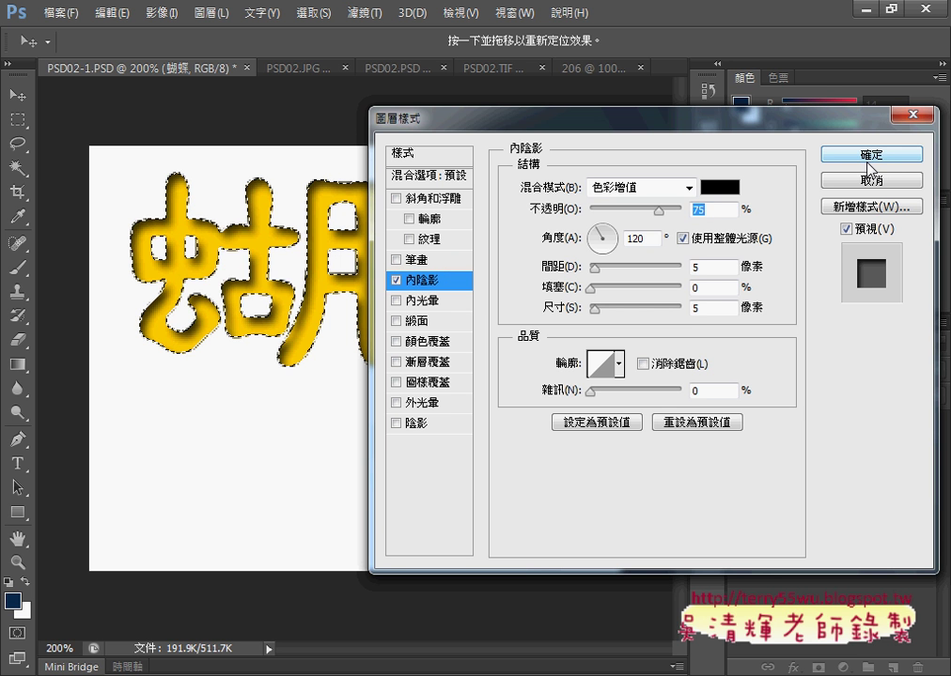
{"action": "left_click", "coordinate": [872, 158]}
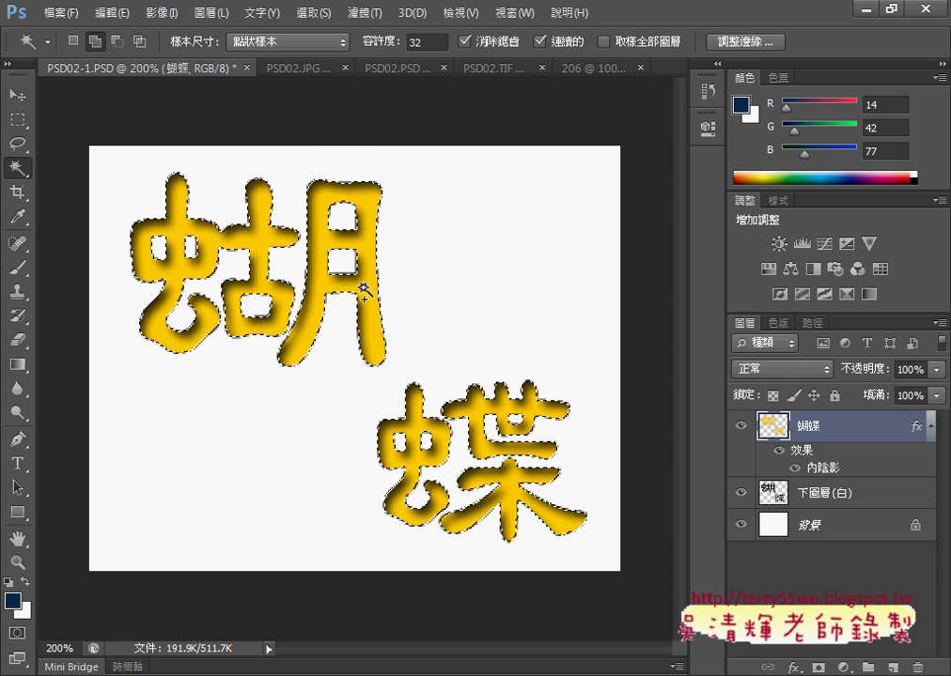
Deselect, compare PSD02-1.PSD against PSD02.TIF, then make 下圖層(白) the active layer
{"action": "left_click", "coordinate": [319, 14]}
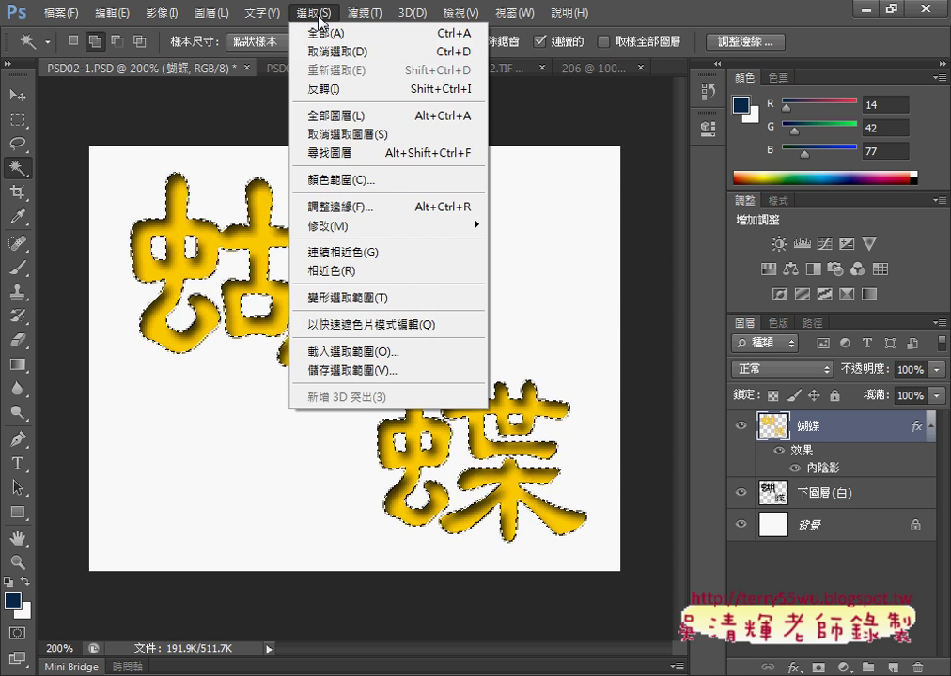
{"action": "left_click", "coordinate": [323, 53]}
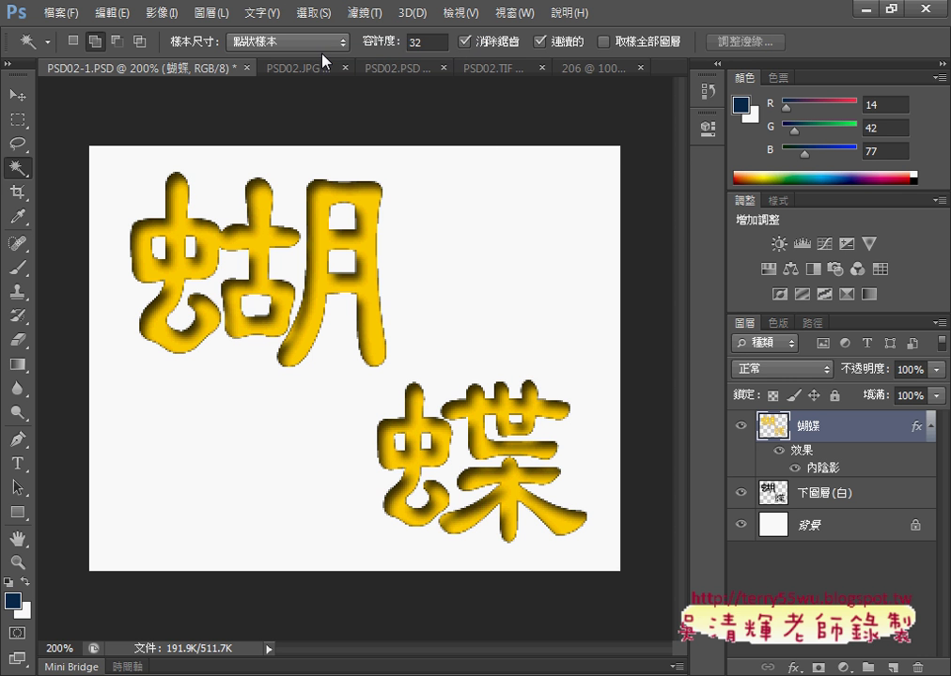
{"action": "left_click", "coordinate": [484, 68]}
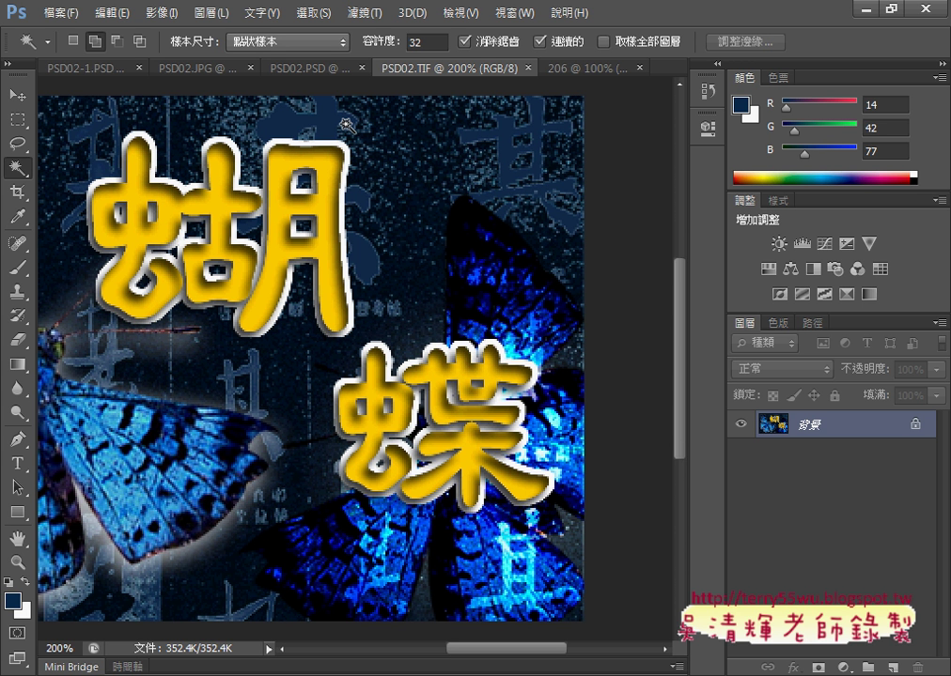
{"action": "left_click", "coordinate": [86, 72]}
{"action": "left_click", "coordinate": [827, 495]}
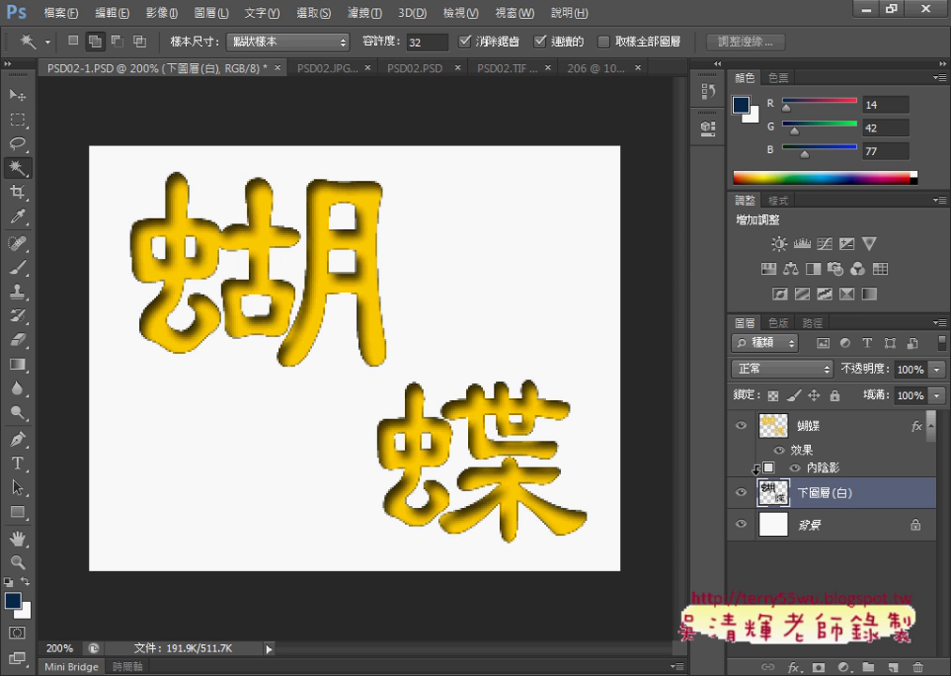
Load the 蝴蝶 layer's pixels as a selection while keeping 下圖層(白) as the active layer
{"action": "left_click", "coordinate": [755, 468], "text": "ctrl"}
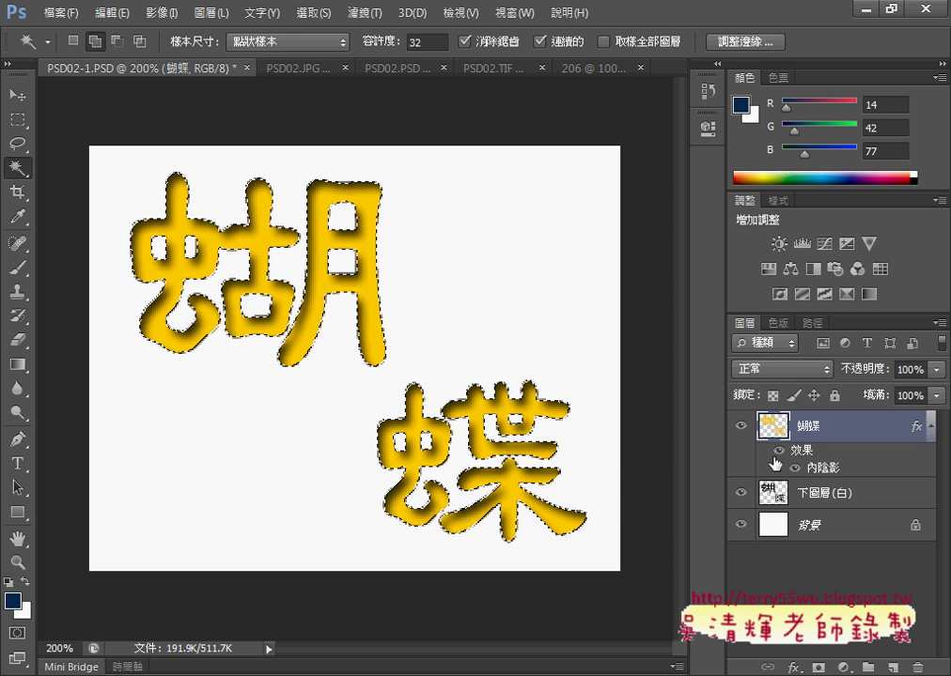
{"action": "left_click", "coordinate": [825, 504]}
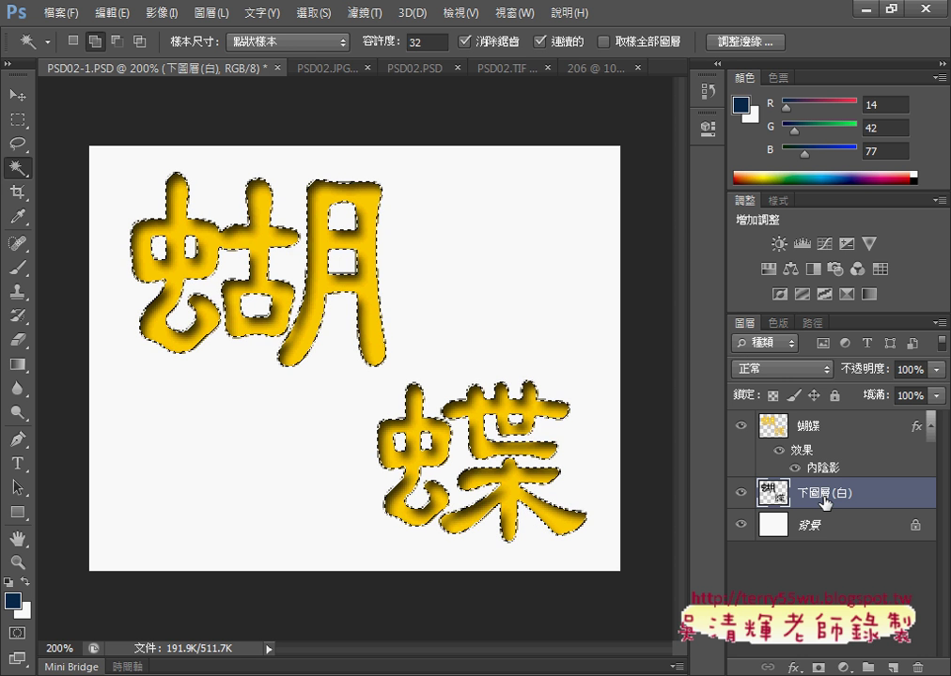
{"action": "left_click", "coordinate": [323, 15]}
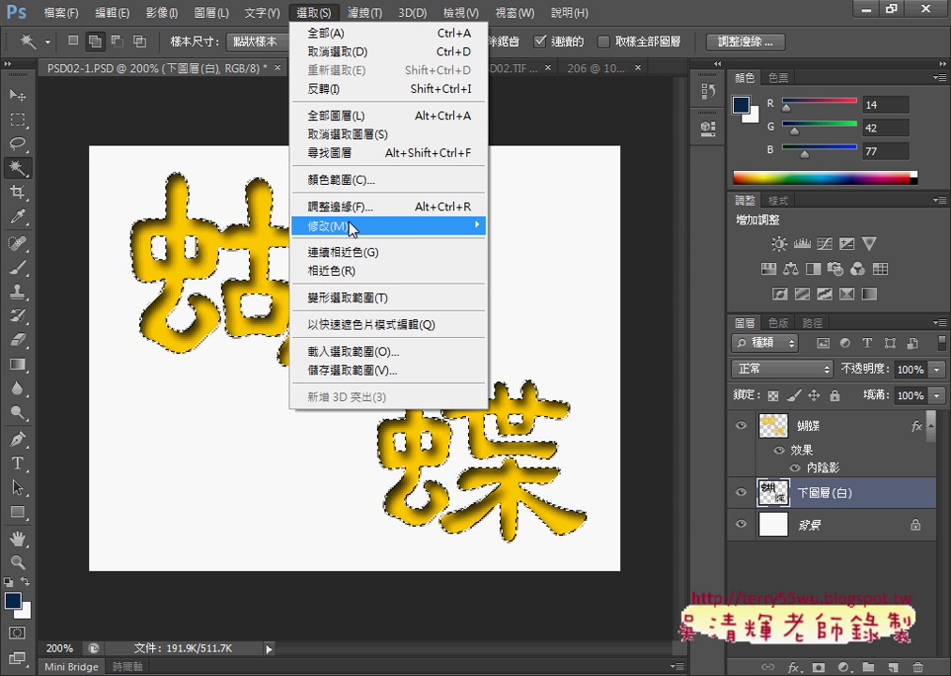
{"action": "mouse_move", "coordinate": [352, 227]}
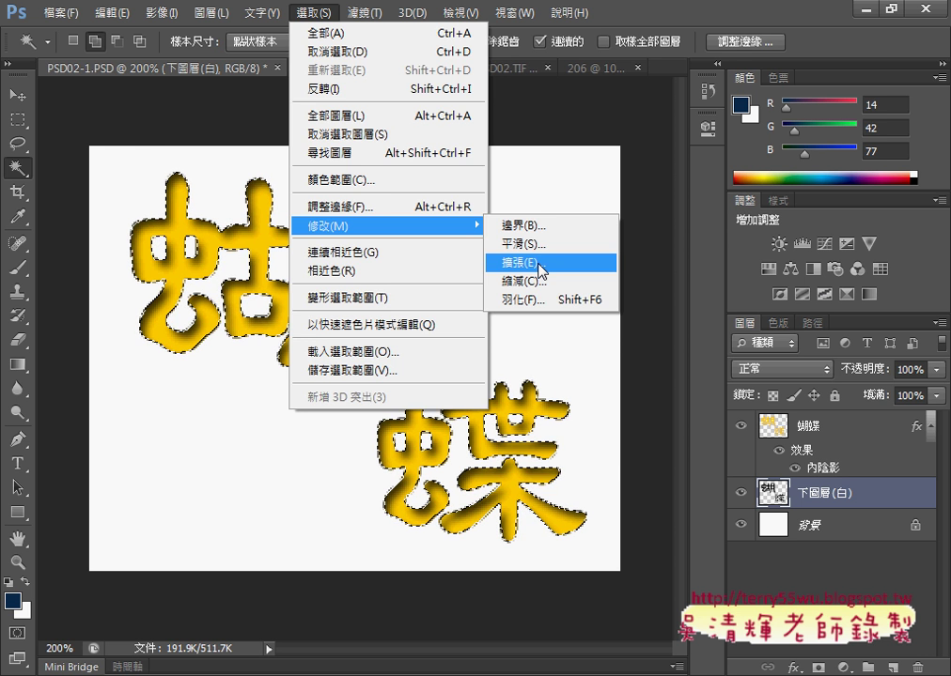
Expand the 蝴蝶 selection by 3 pixels with 擴張, then hide the yellow 蝴蝶 layer
{"action": "left_click", "coordinate": [541, 263]}
{"action": "type", "text": "3"}
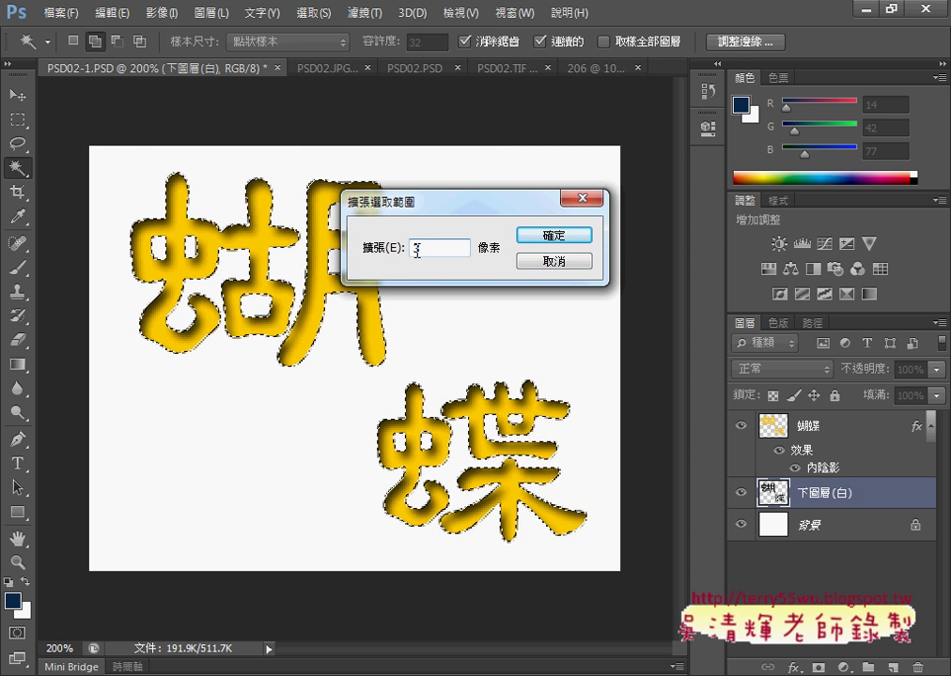
{"action": "left_click", "coordinate": [575, 237]}
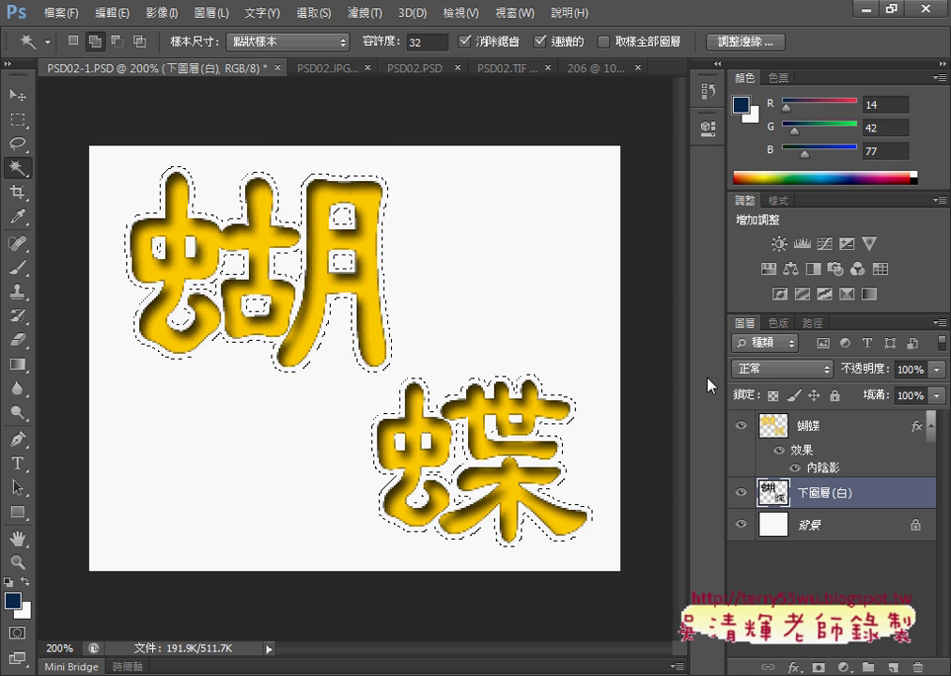
{"action": "left_click", "coordinate": [741, 426]}
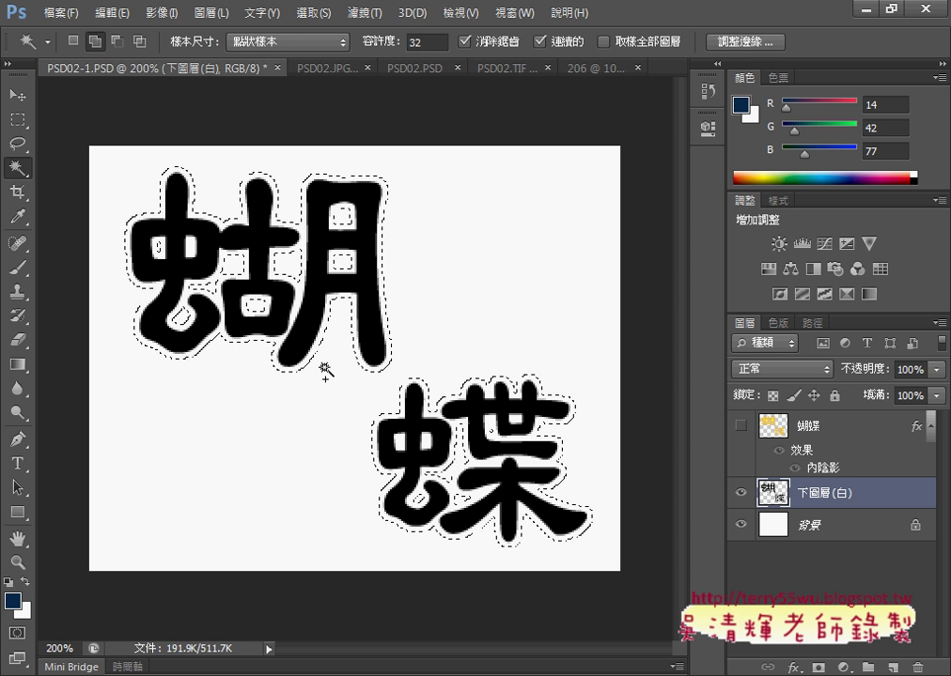
Fill the 3-pixel expanded selection on 下圖層(白) with White using Edit > Fill
{"action": "left_click", "coordinate": [113, 13]}
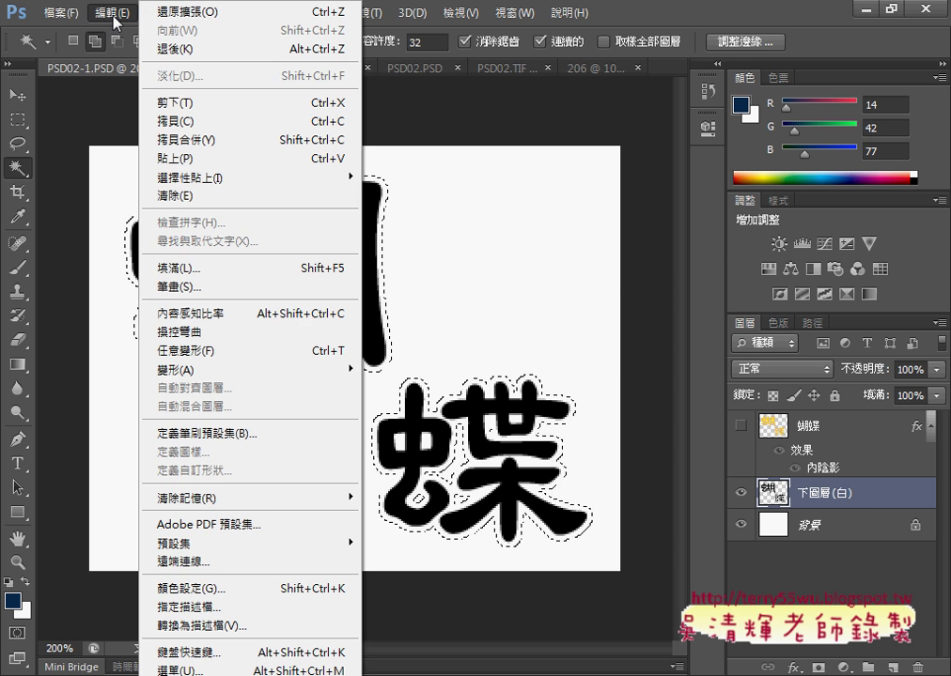
{"action": "left_click", "coordinate": [184, 268]}
{"action": "left_click", "coordinate": [445, 212]}
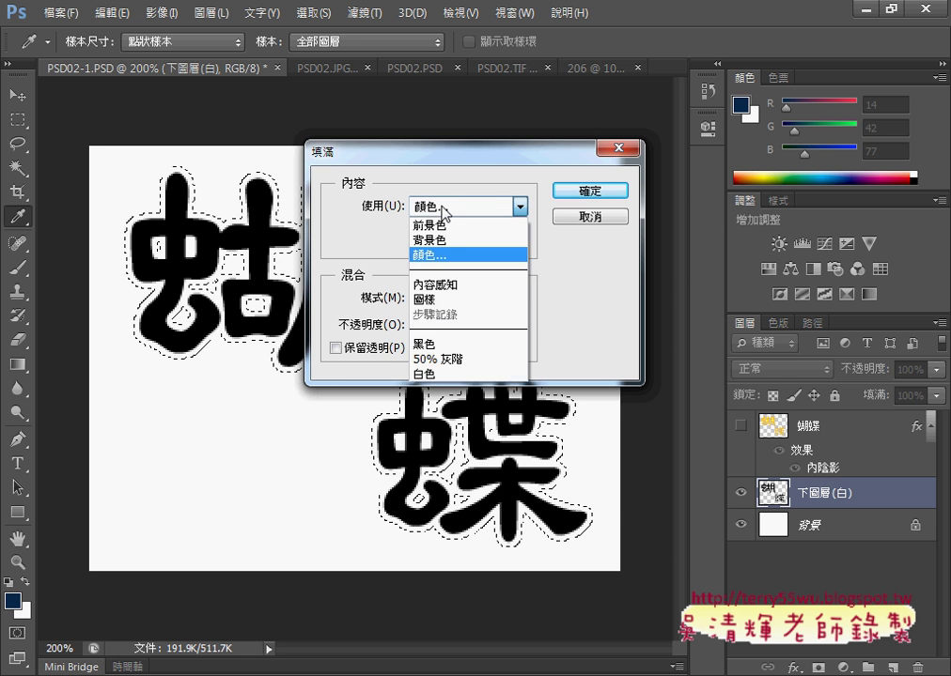
{"action": "left_click", "coordinate": [446, 374]}
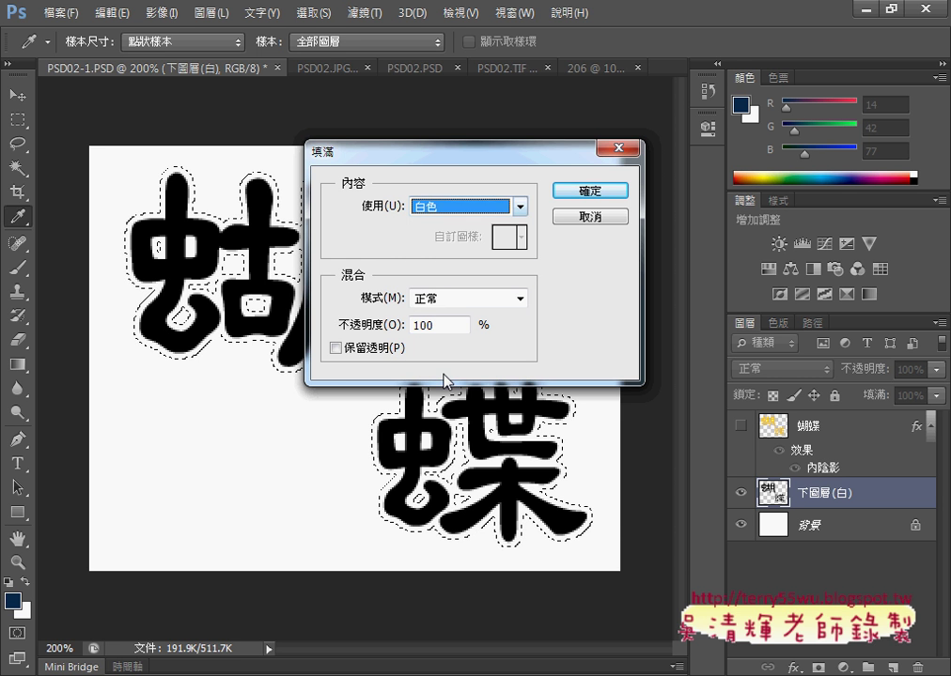
{"action": "left_click", "coordinate": [586, 198]}
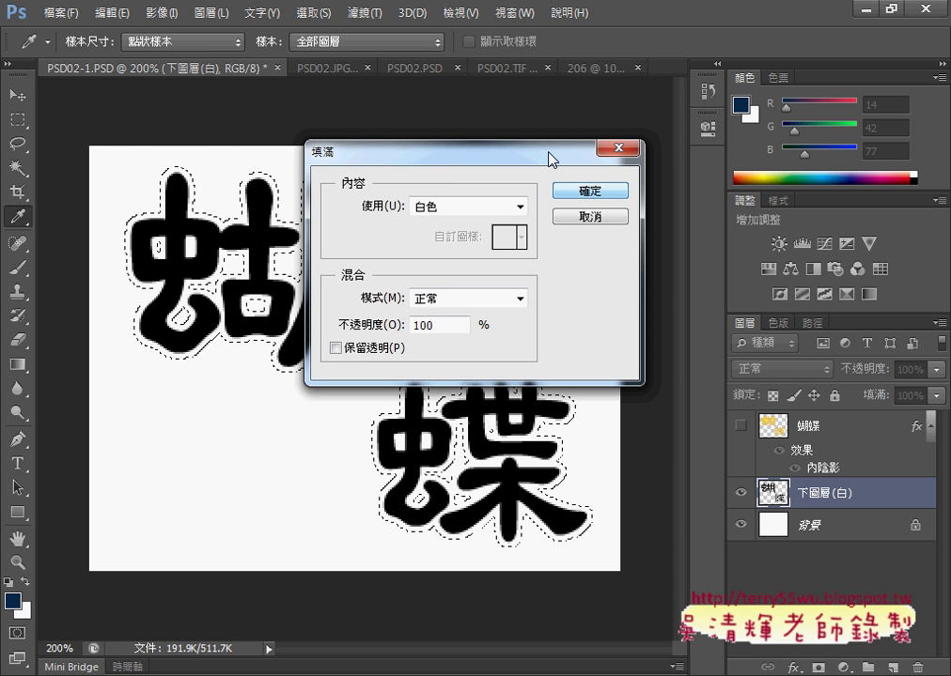
{"action": "left_click_drag", "start_coordinate": [551, 153], "coordinate": [700, 138]}
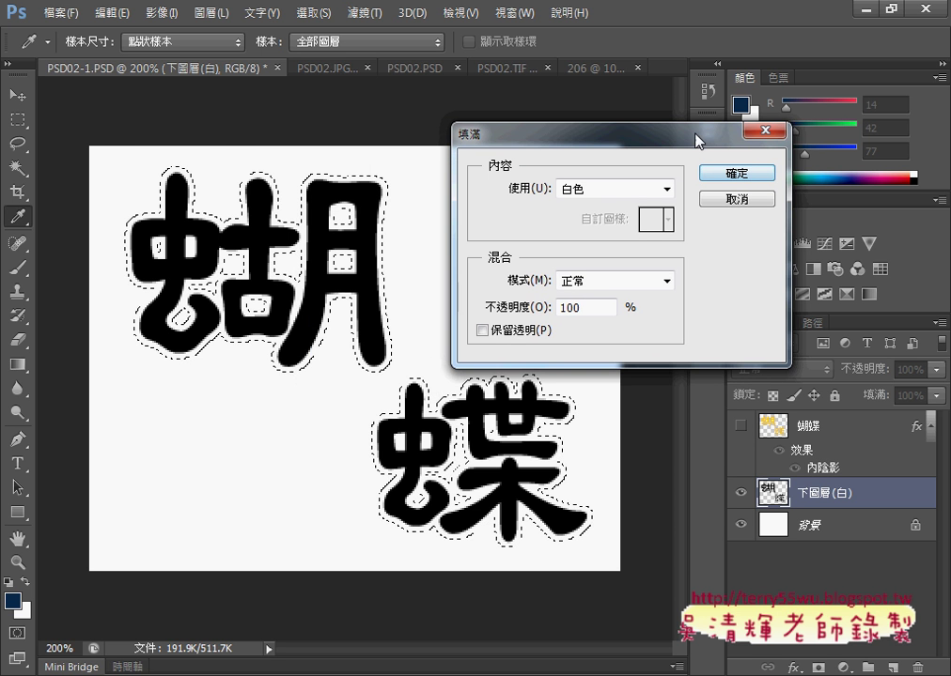
{"action": "left_click", "coordinate": [737, 175]}
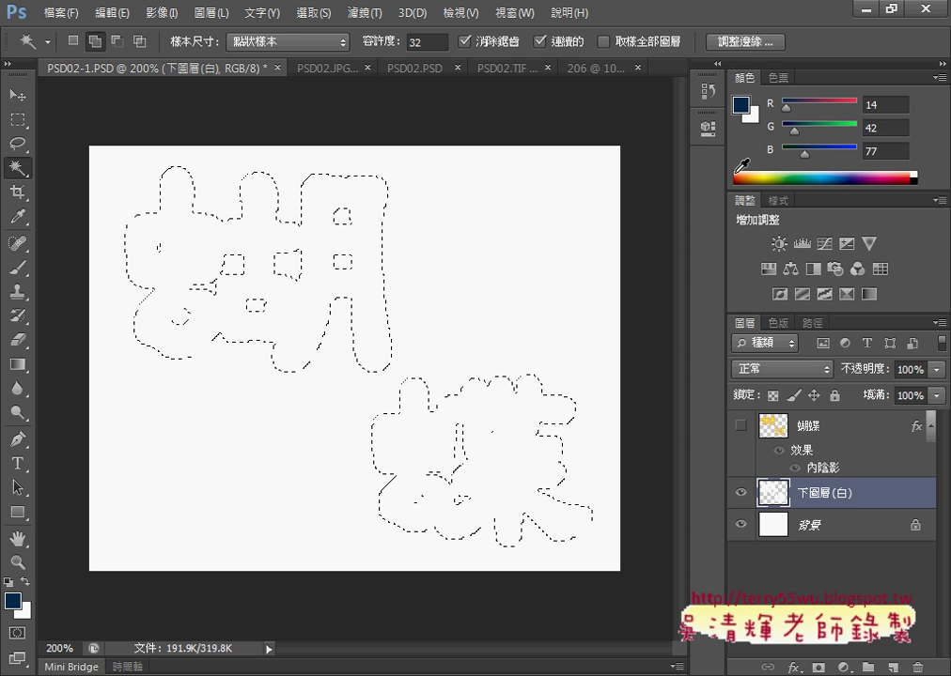
Deselect, fill the 背景 layer with Black, and make the 蝴蝶 layer visible again
{"action": "left_click", "coordinate": [312, 13]}
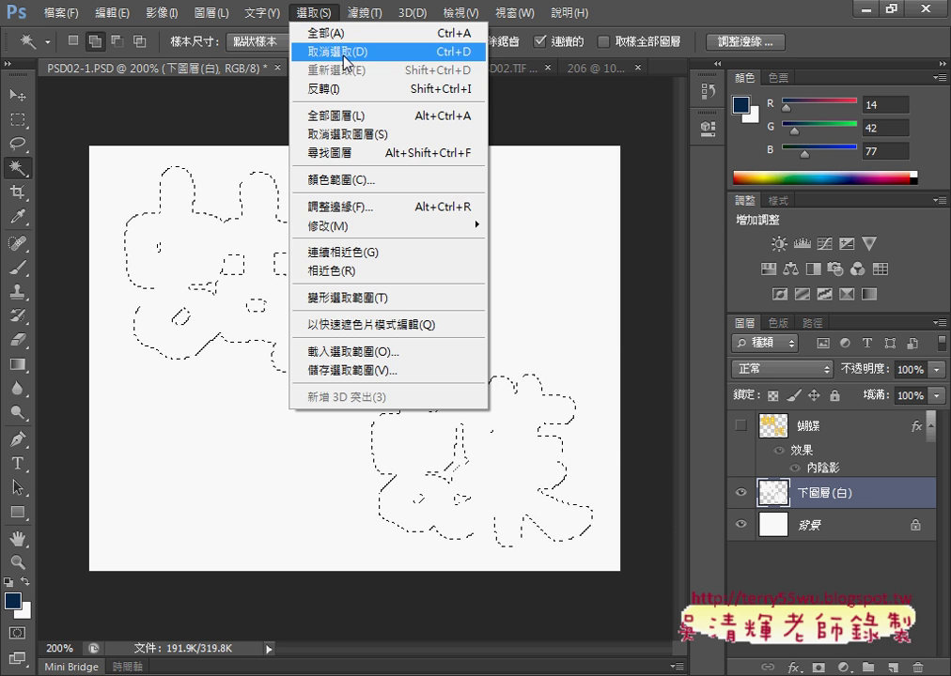
{"action": "left_click", "coordinate": [338, 52]}
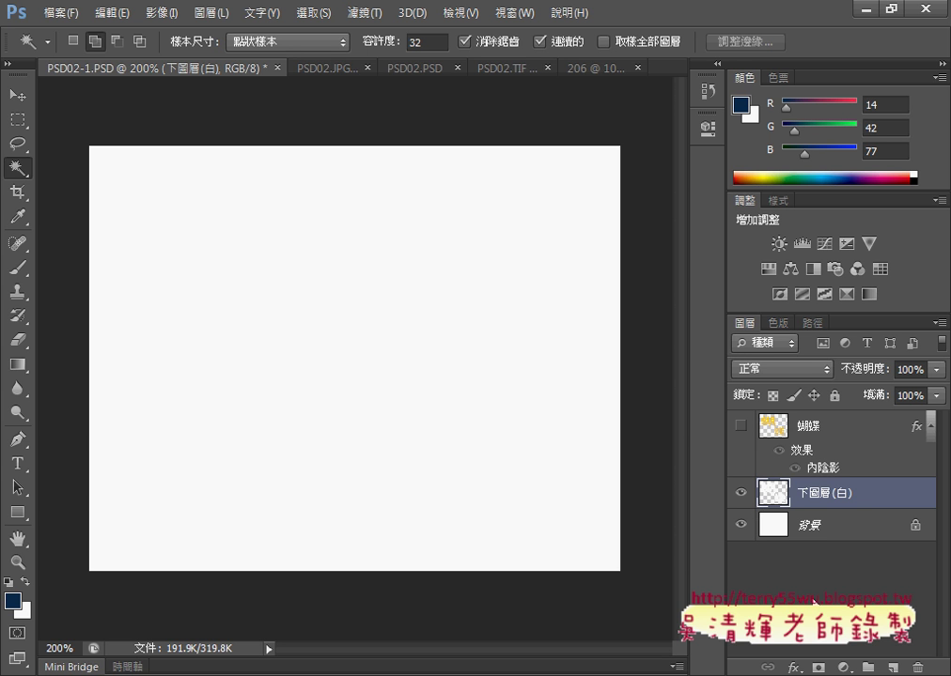
{"action": "left_click", "coordinate": [832, 528]}
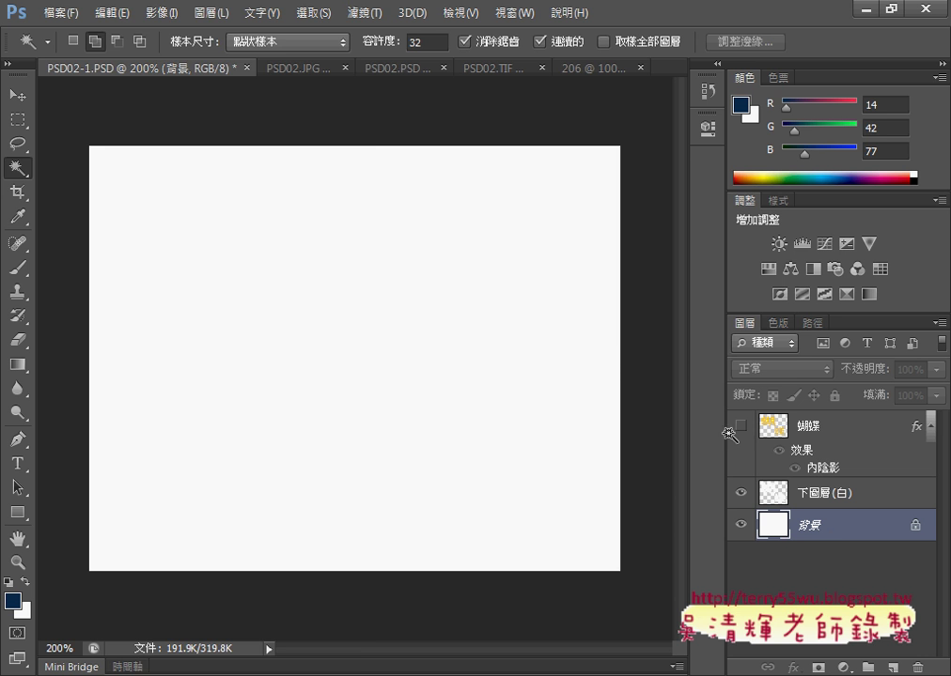
{"action": "left_click", "coordinate": [108, 14]}
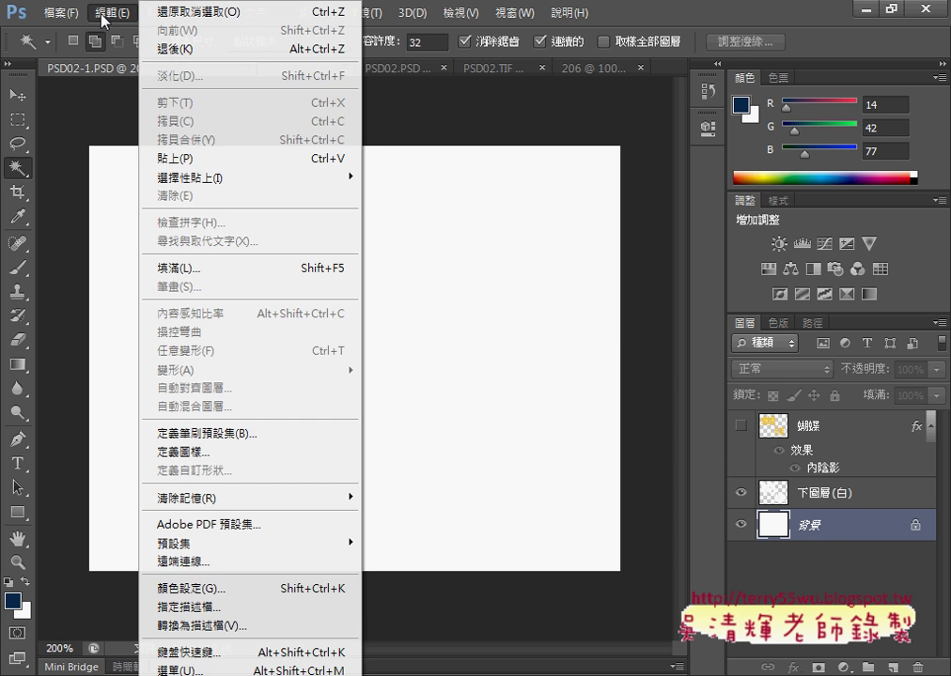
{"action": "left_click", "coordinate": [184, 269]}
{"action": "left_click", "coordinate": [580, 191]}
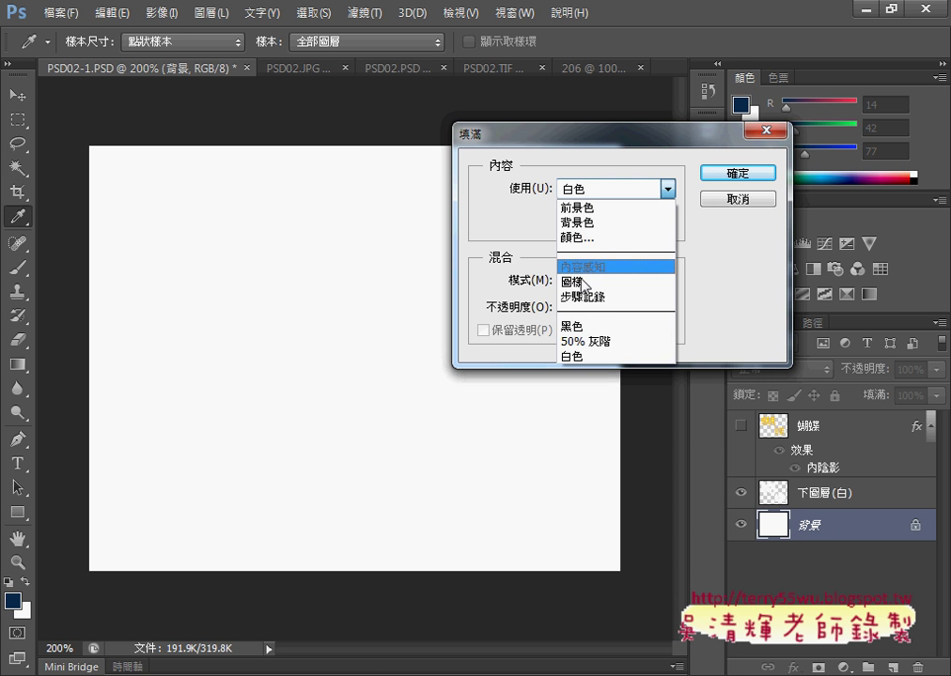
{"action": "left_click", "coordinate": [610, 327]}
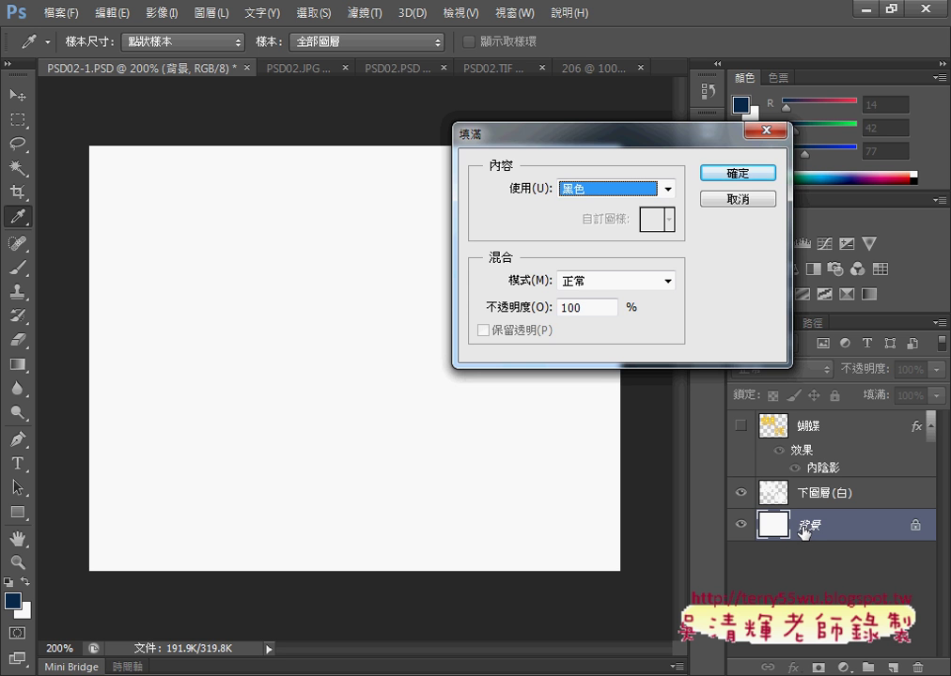
{"action": "left_click", "coordinate": [738, 175]}
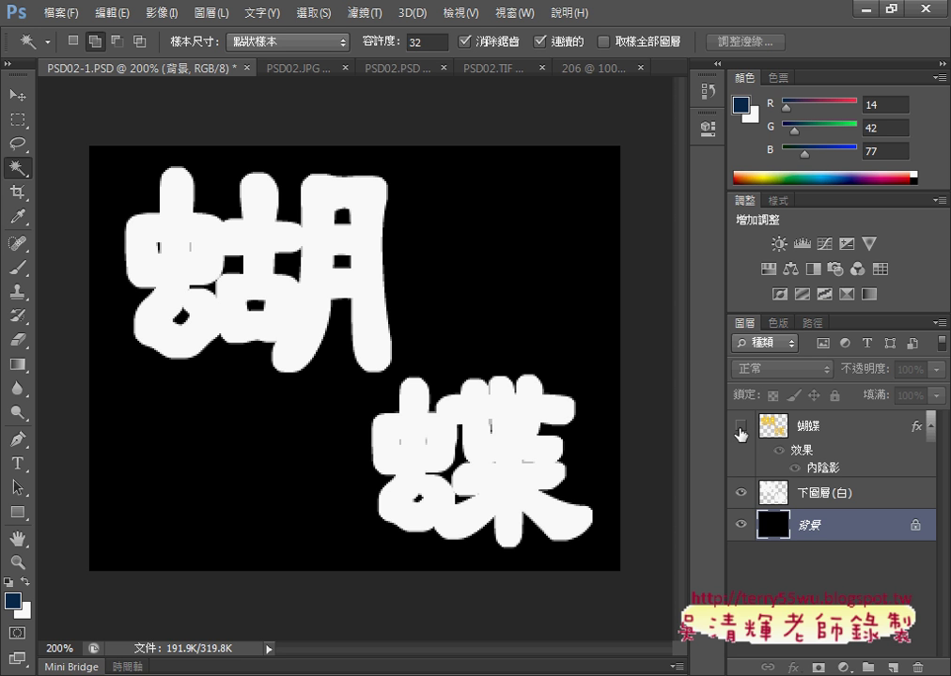
{"action": "left_click", "coordinate": [741, 427]}
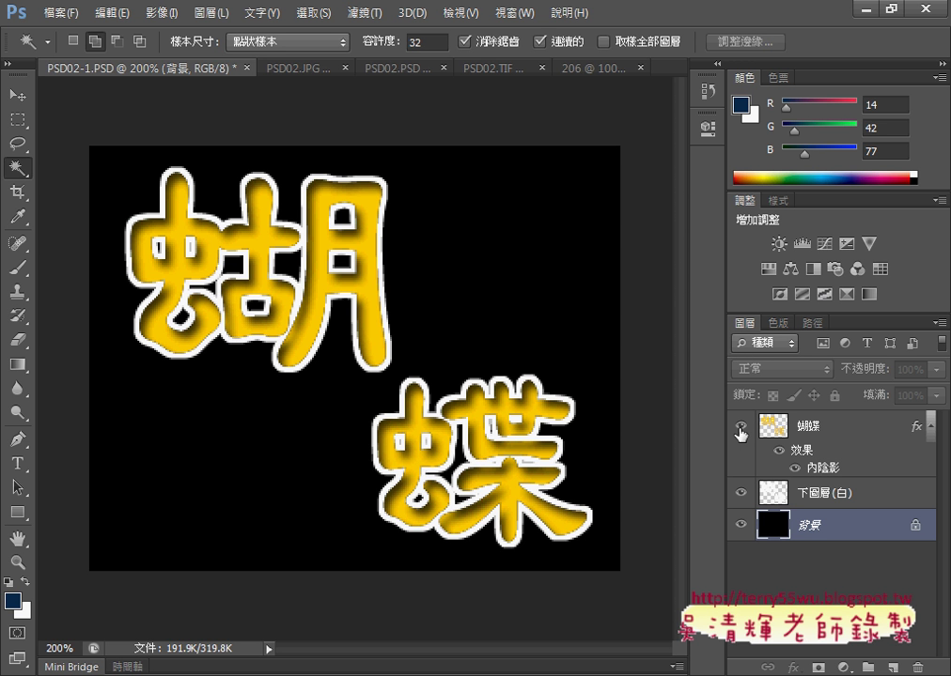
Link the 蝴蝶 and 下圖層(白) layers together
{"action": "left_click", "coordinate": [857, 436]}
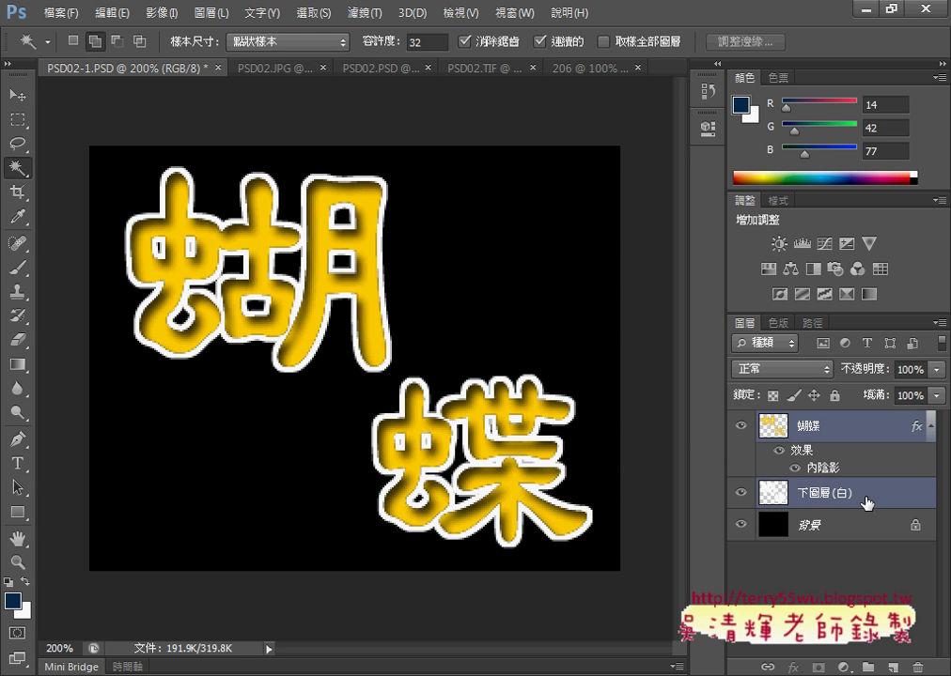
{"action": "left_click", "coordinate": [850, 504], "text": "shift"}
{"action": "right_click", "coordinate": [845, 434]}
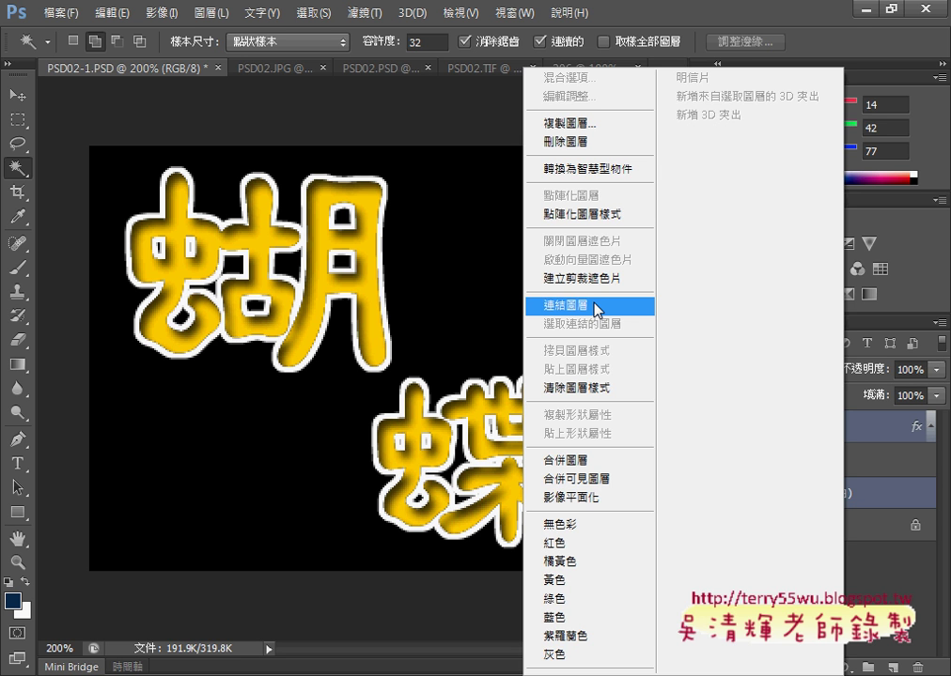
{"action": "left_click", "coordinate": [596, 306]}
Duplicate the linked layers into the 206 document and view 206
{"action": "right_click", "coordinate": [839, 429]}
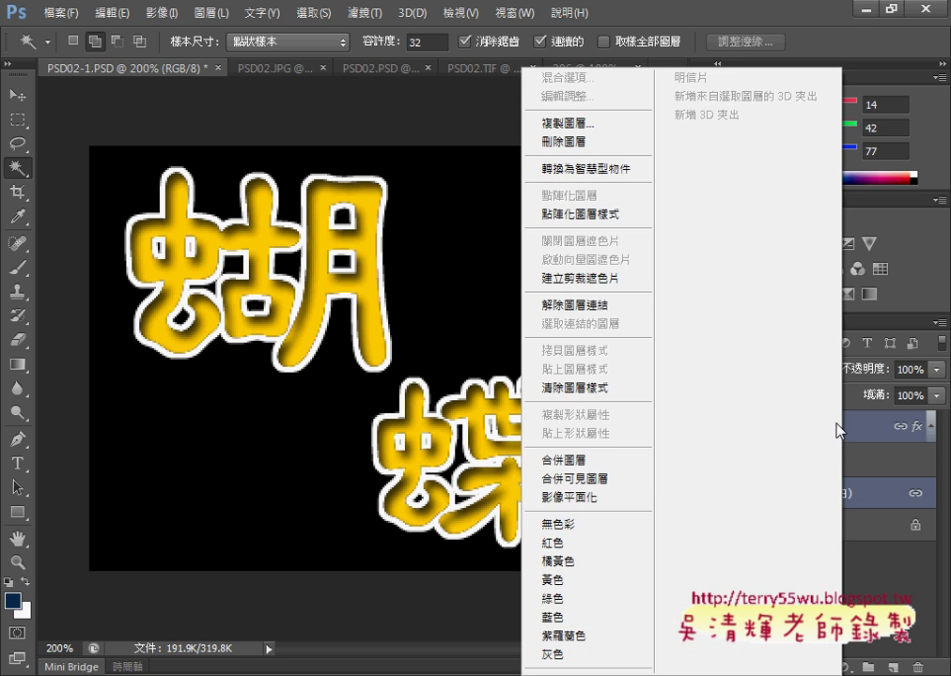
{"action": "left_click", "coordinate": [554, 123]}
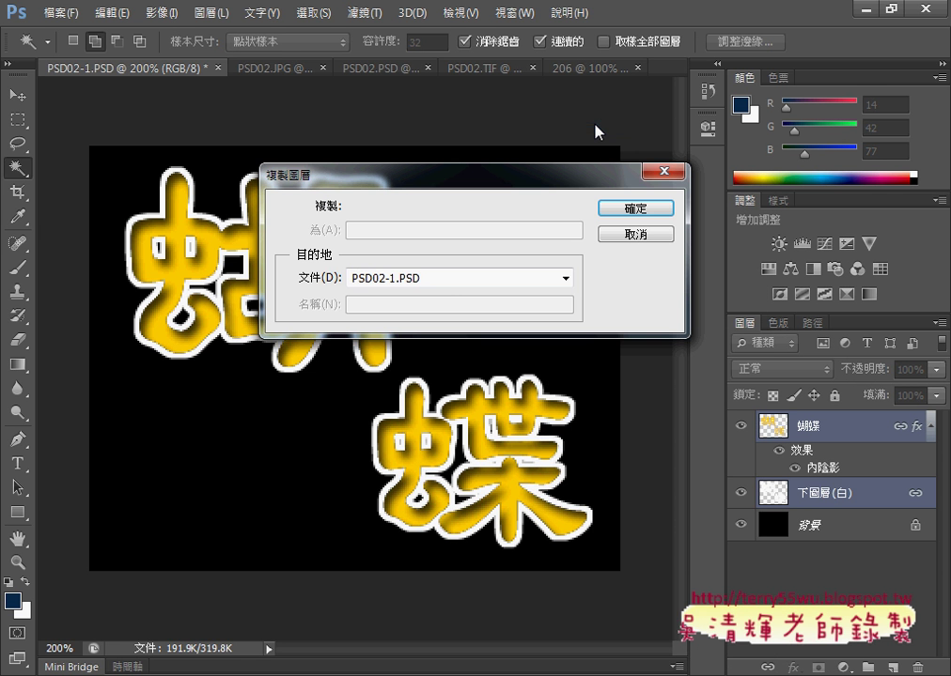
{"action": "left_click", "coordinate": [566, 278]}
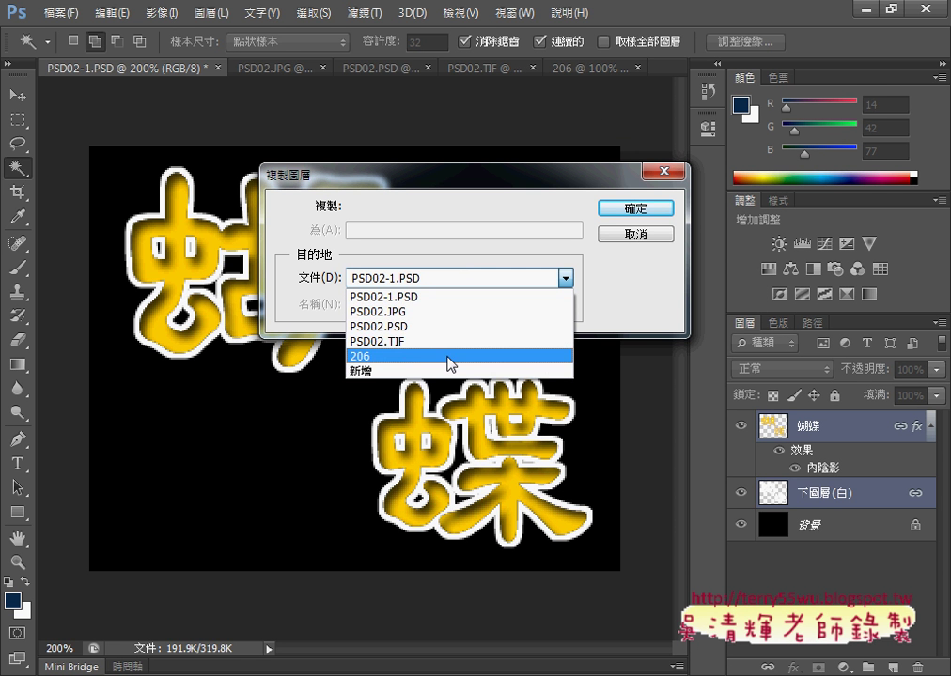
{"action": "left_click", "coordinate": [451, 357]}
{"action": "left_click", "coordinate": [632, 208]}
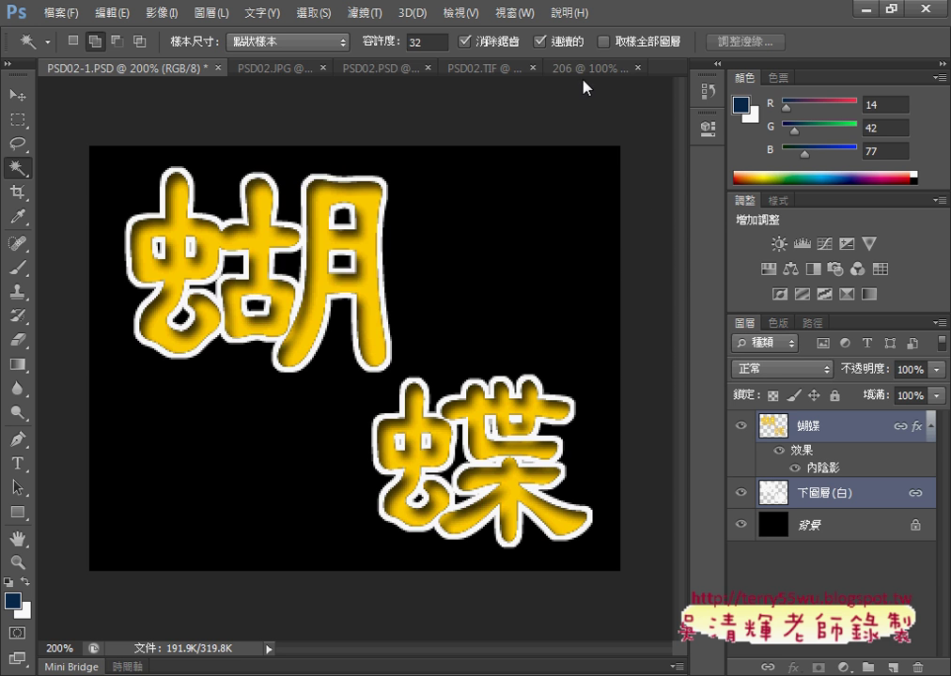
{"action": "left_click", "coordinate": [581, 70]}
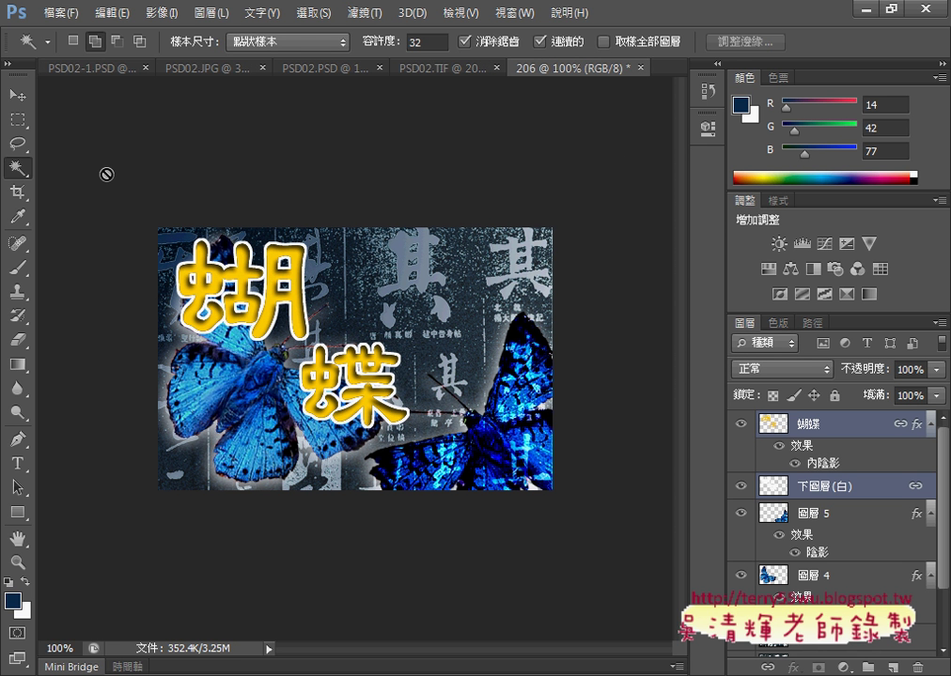
Move the 蝴蝶 lettering right and down in 206 to match PSD02.TIF, then return to PSD02-1.PSD
{"action": "left_click", "coordinate": [17, 95]}
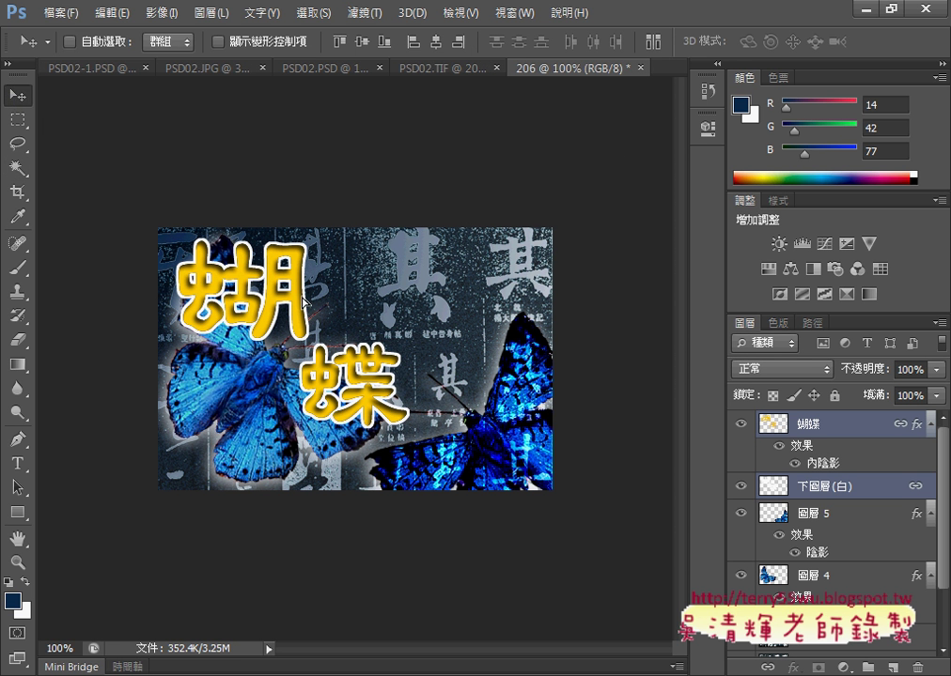
{"action": "left_click_drag", "start_coordinate": [302, 301], "coordinate": [392, 298]}
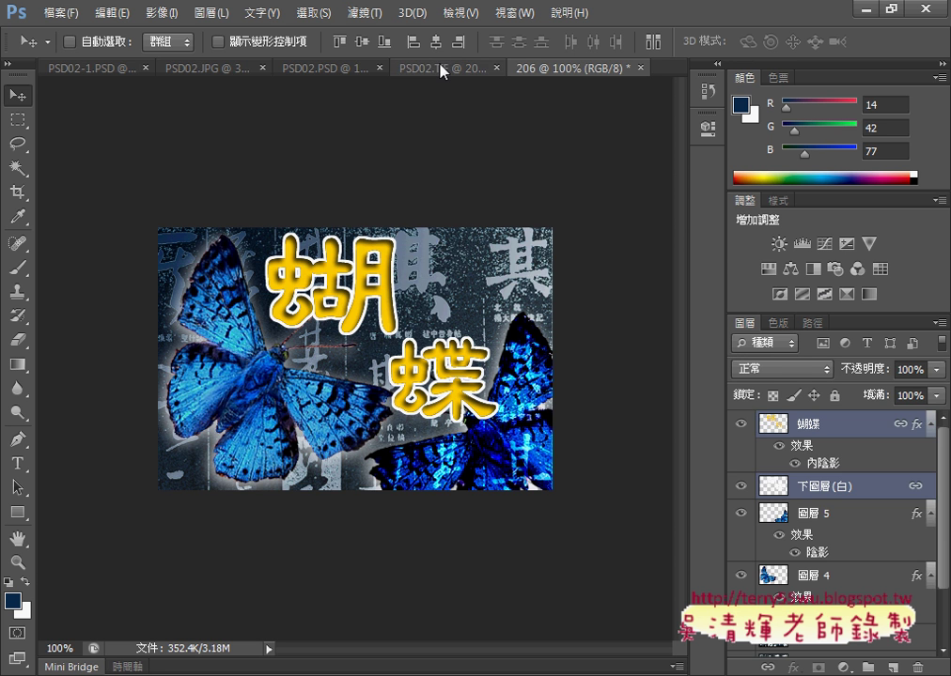
{"action": "left_click", "coordinate": [441, 69]}
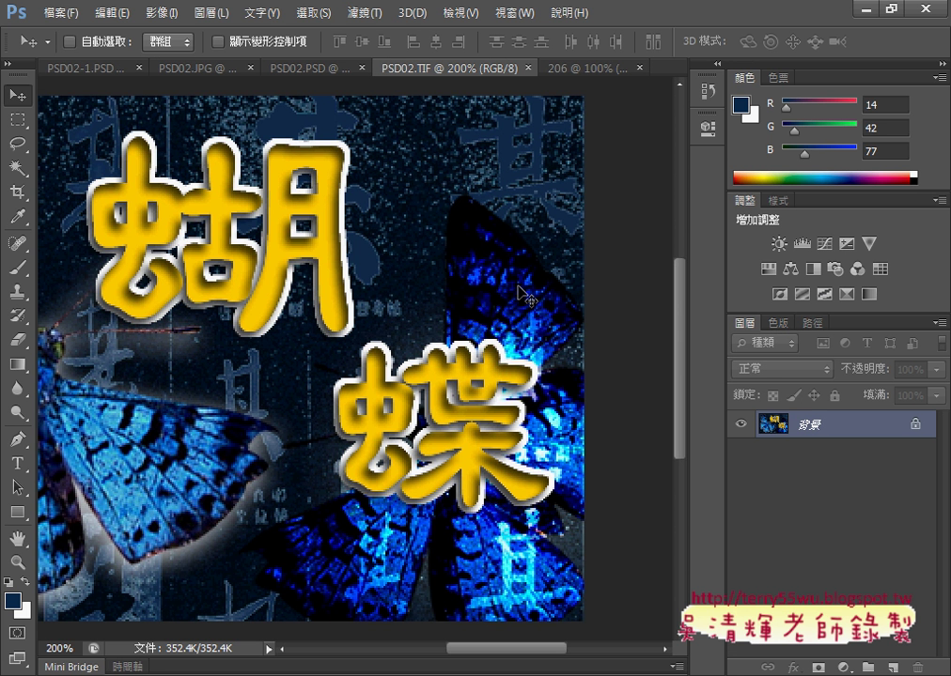
{"action": "key", "text": "ctrl+minus"}
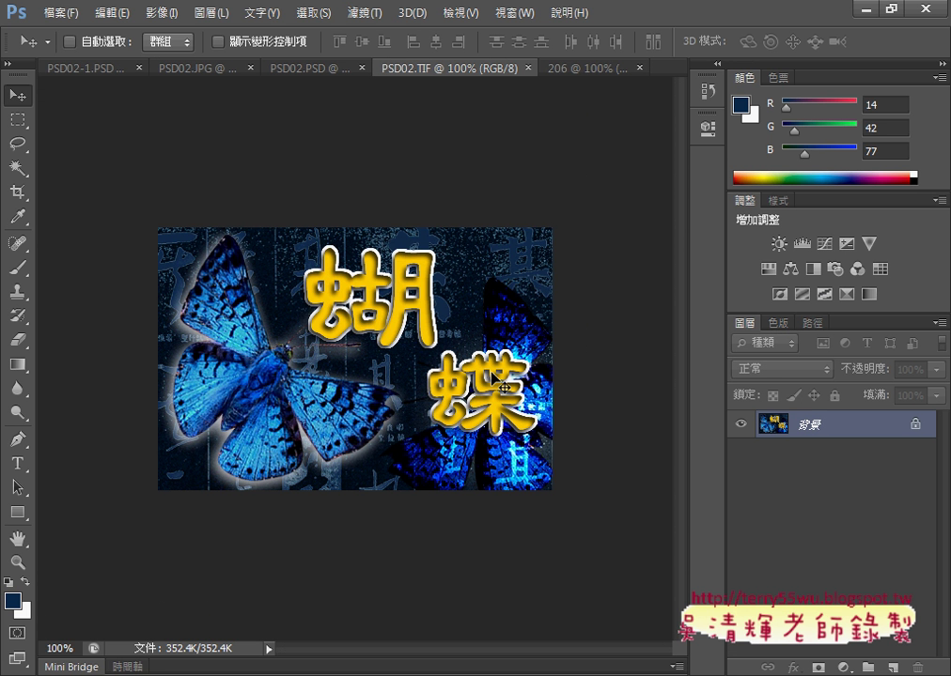
{"action": "left_click", "coordinate": [584, 69]}
{"action": "left_click_drag", "start_coordinate": [472, 385], "coordinate": [510, 398]}
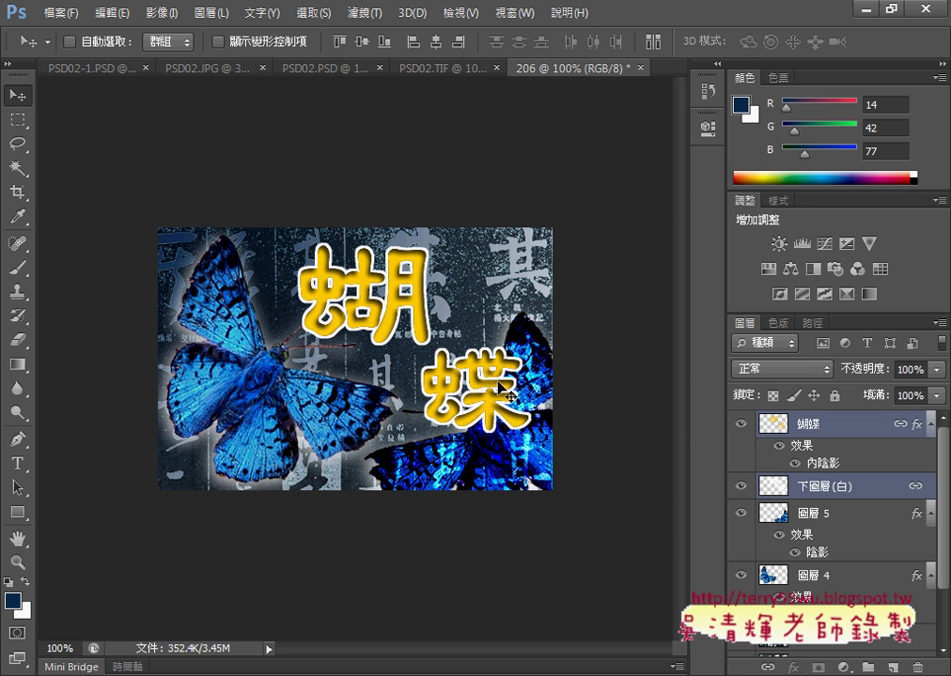
{"action": "left_click", "coordinate": [90, 68]}
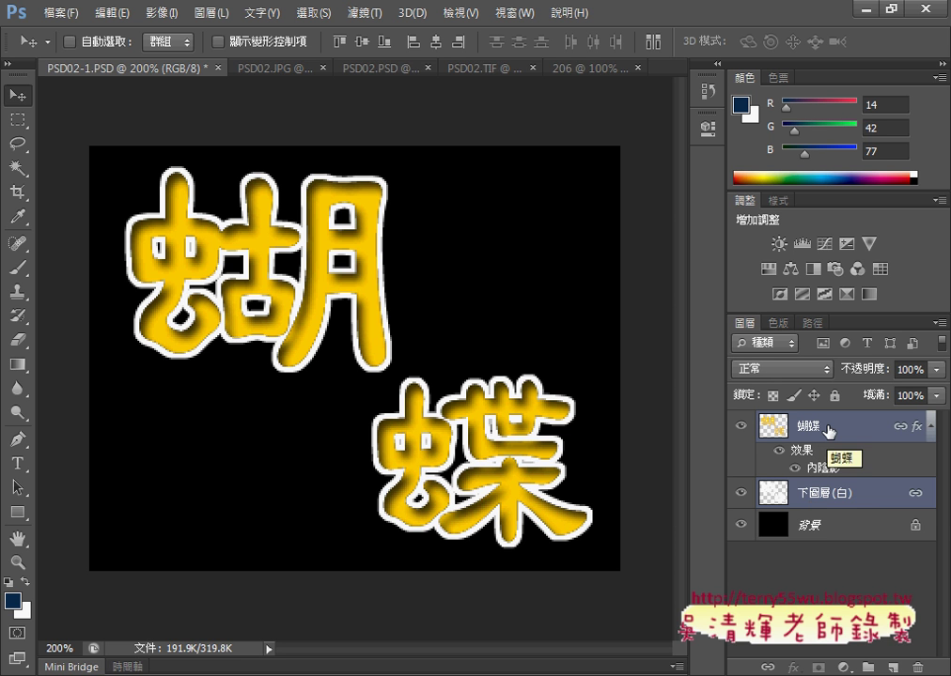
Select only the 蝴蝶 layer and load its characters as a selection via Select Pixels
{"action": "left_click", "coordinate": [825, 428]}
{"action": "right_click", "coordinate": [781, 429]}
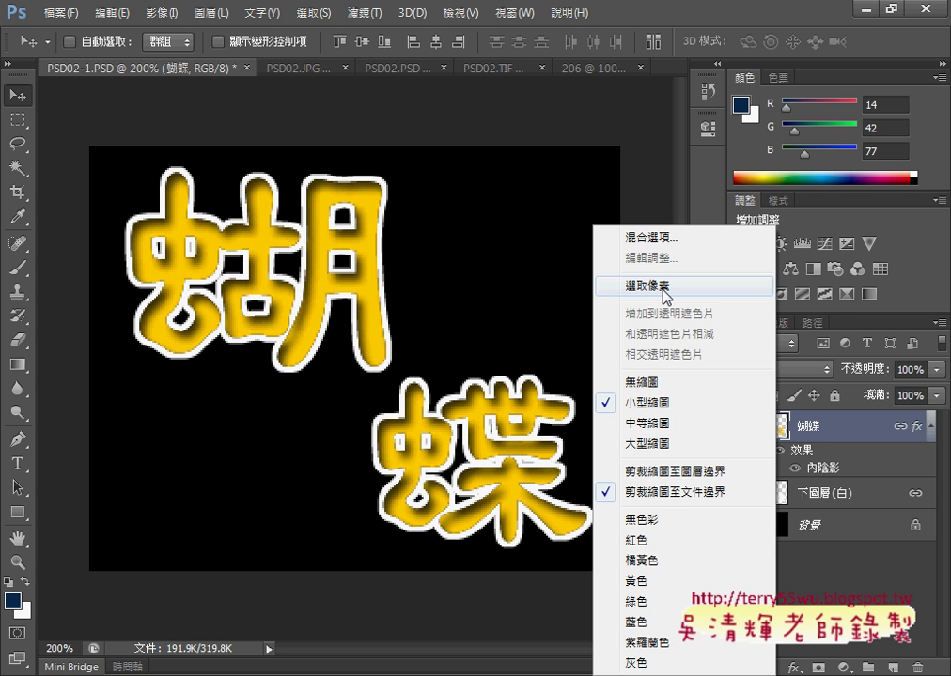
{"action": "left_click", "coordinate": [663, 288]}
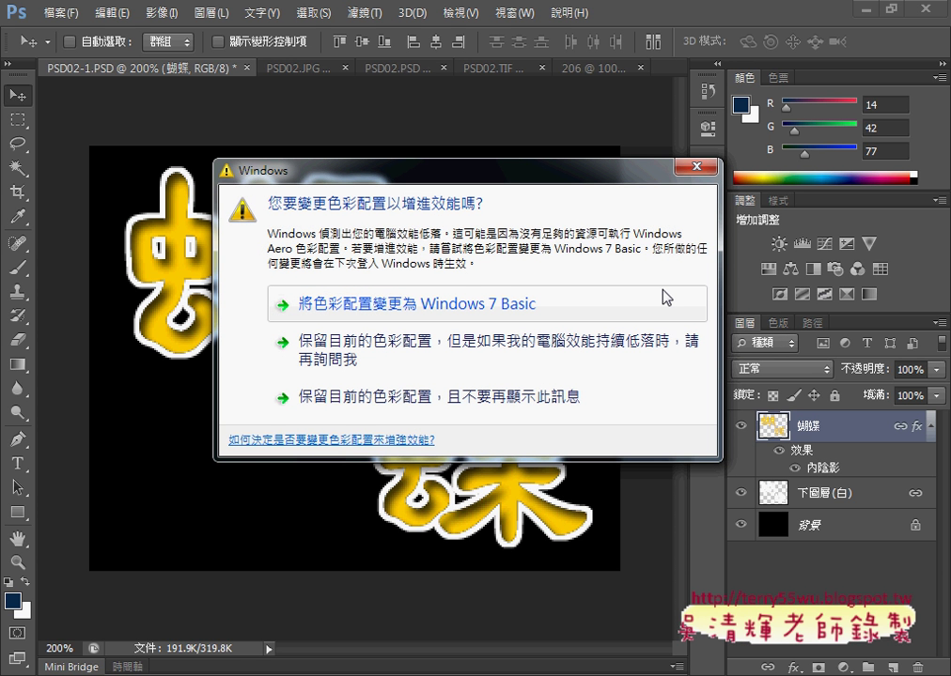